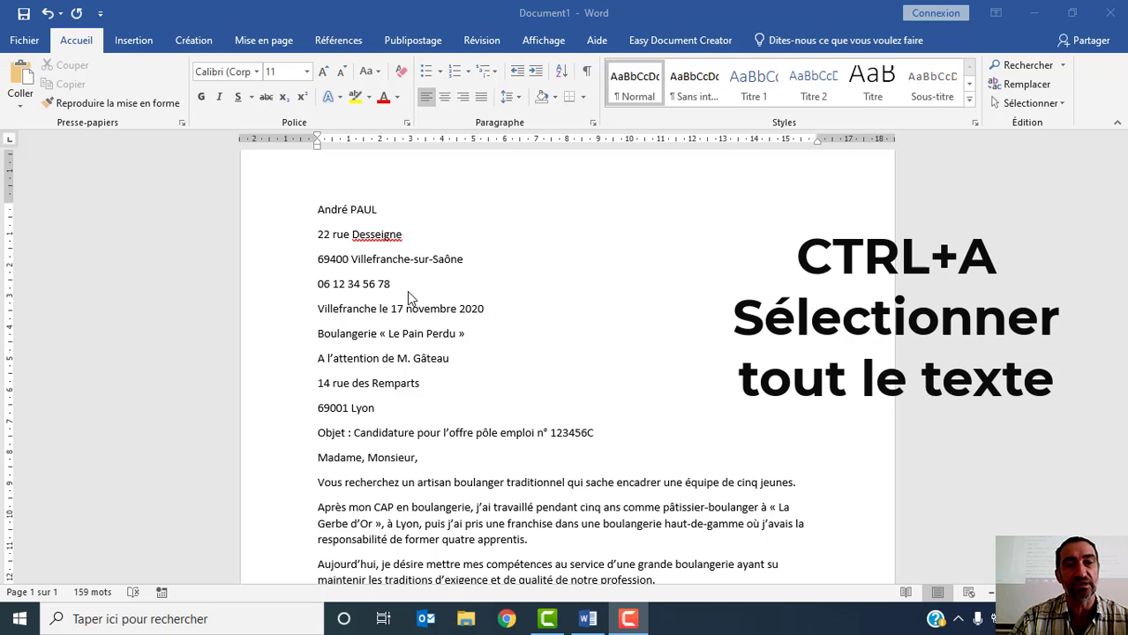
# - Apply the Sans interligne style to the entire letter and clear the selection
pyautogui.click(404, 293)
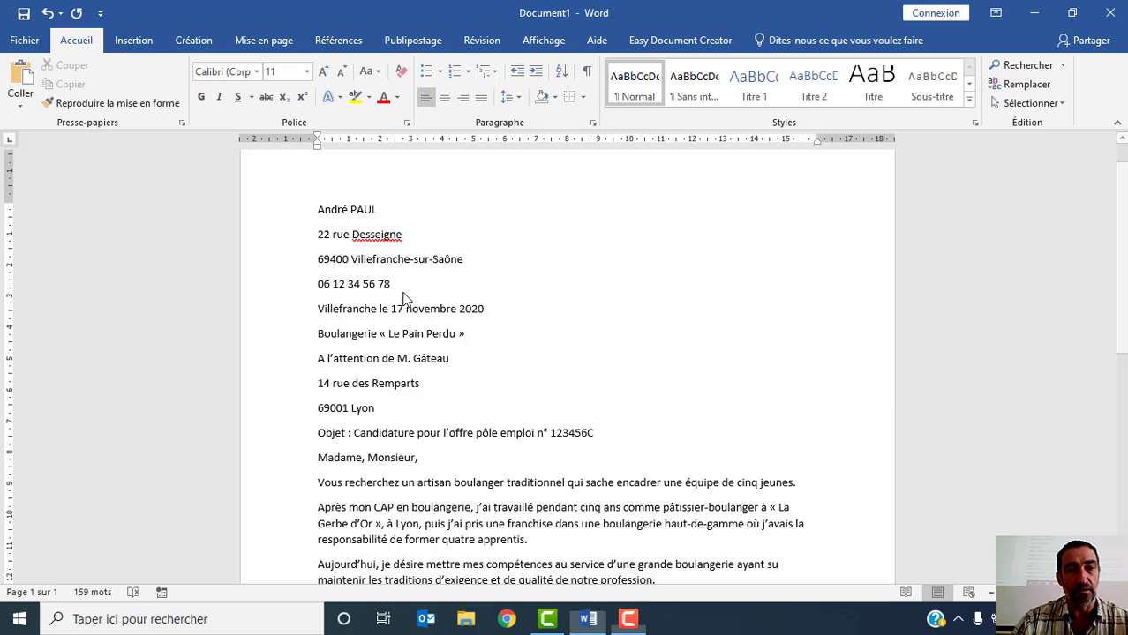
pyautogui.hotkey('ctrl', 'a')
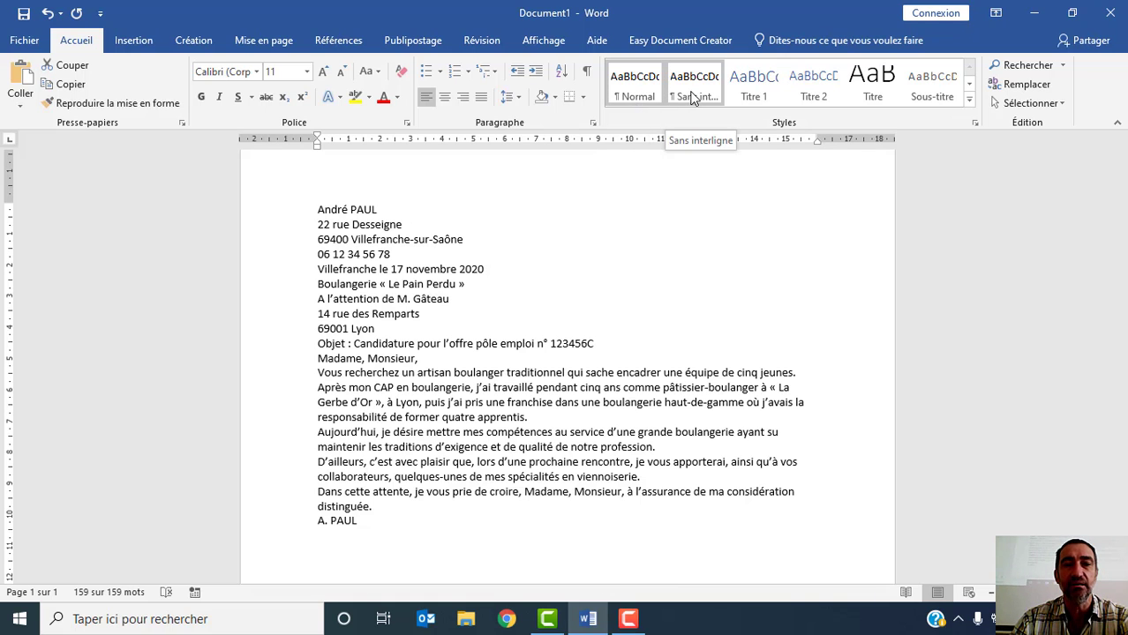
pyautogui.click(692, 92)
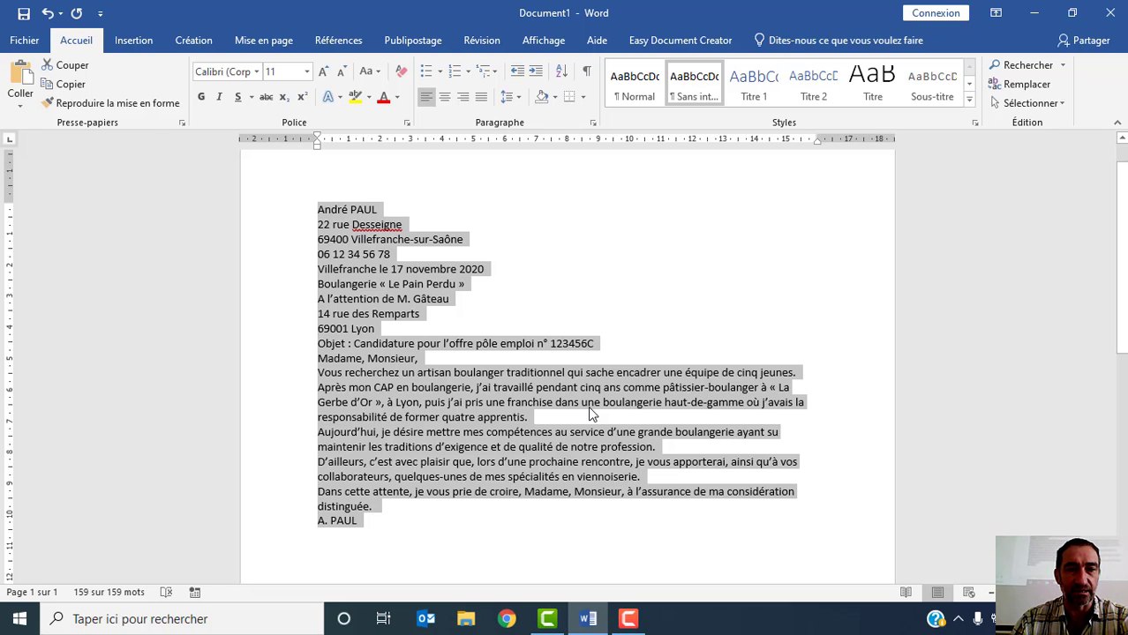
pyautogui.click(552, 303)
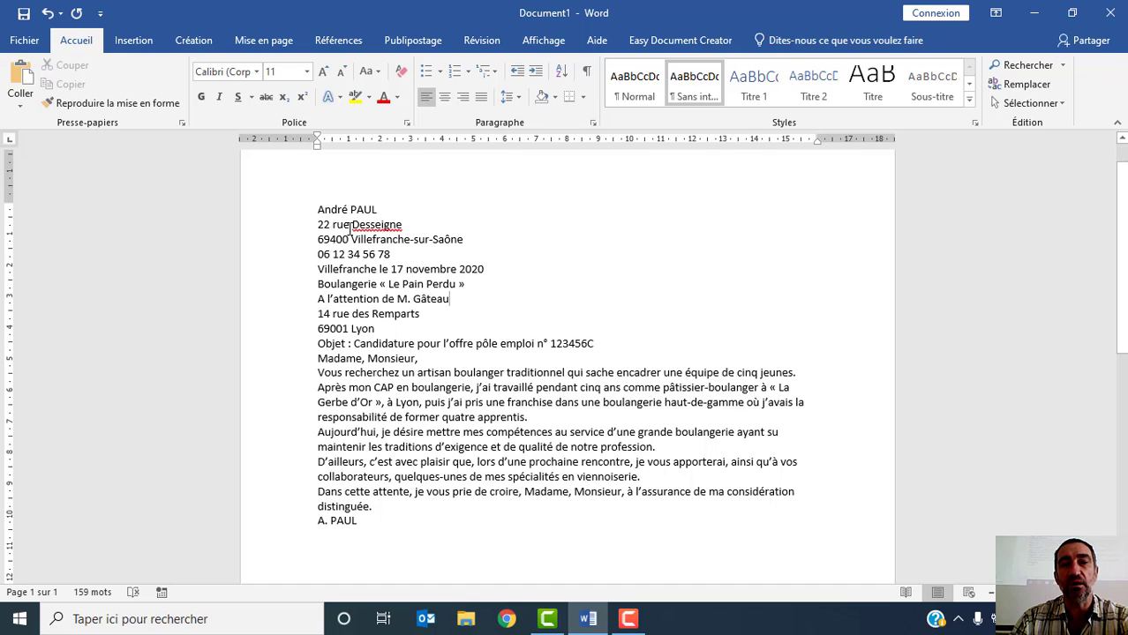
# - Save the letter in the Bureau folder as a Word document, naming the file "lm" followed by the applicant's full name
pyautogui.click(21, 41)
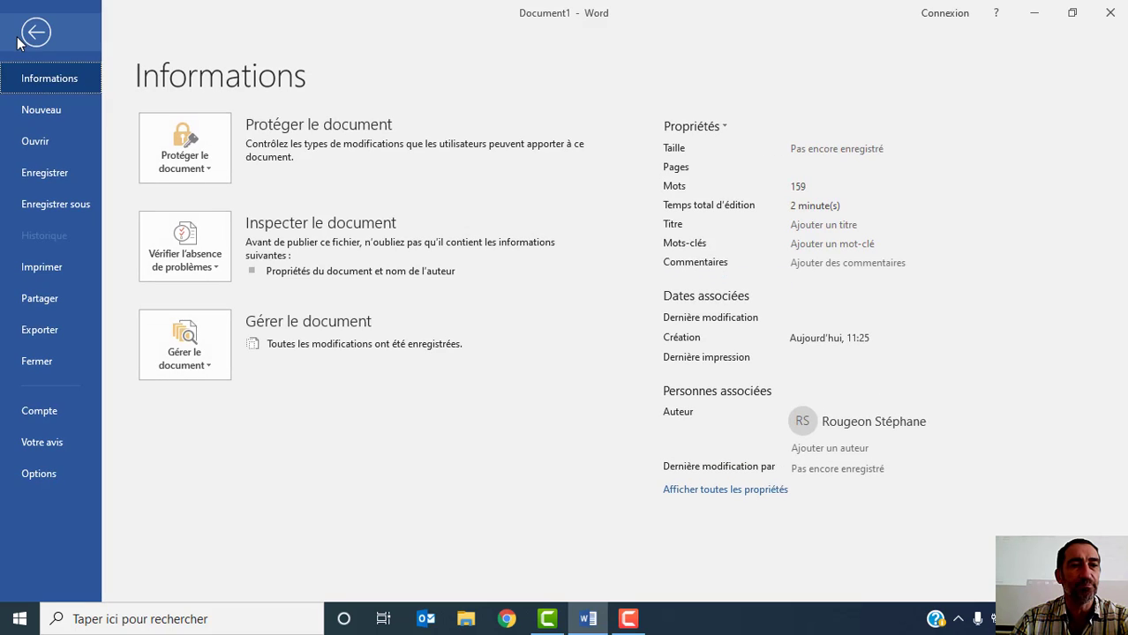
pyautogui.click(28, 207)
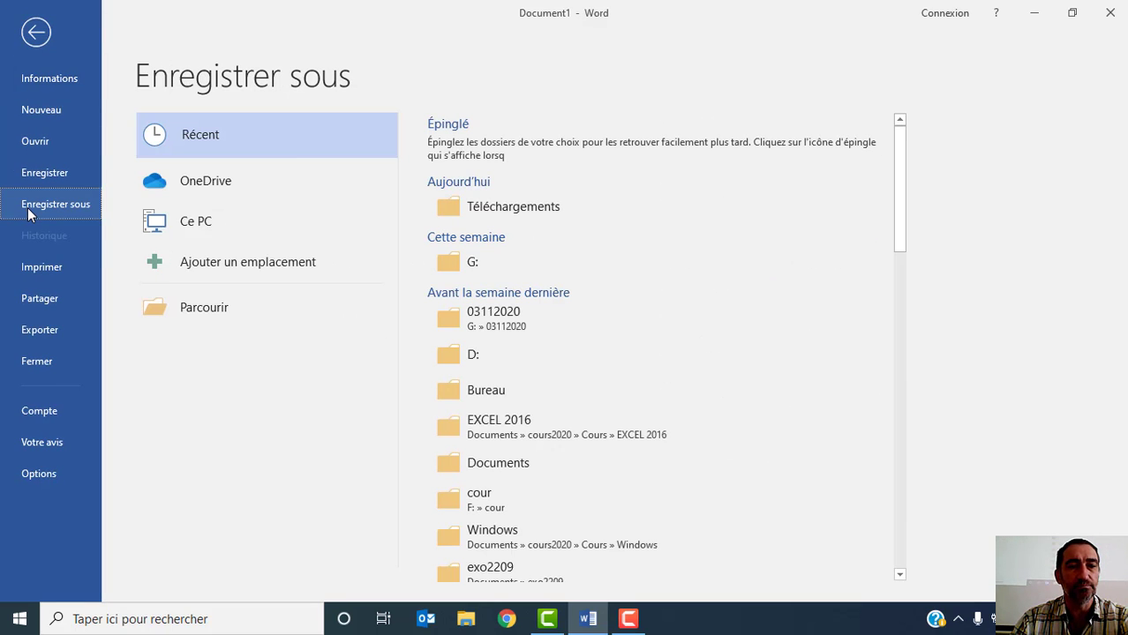
pyautogui.click(211, 310)
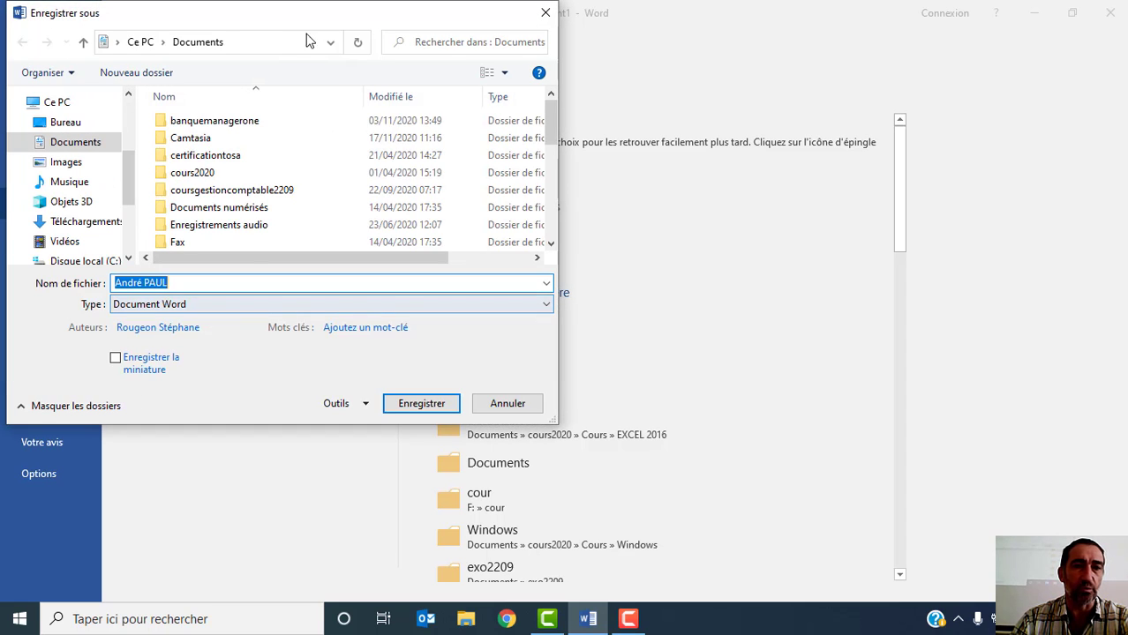
pyautogui.click(507, 404)
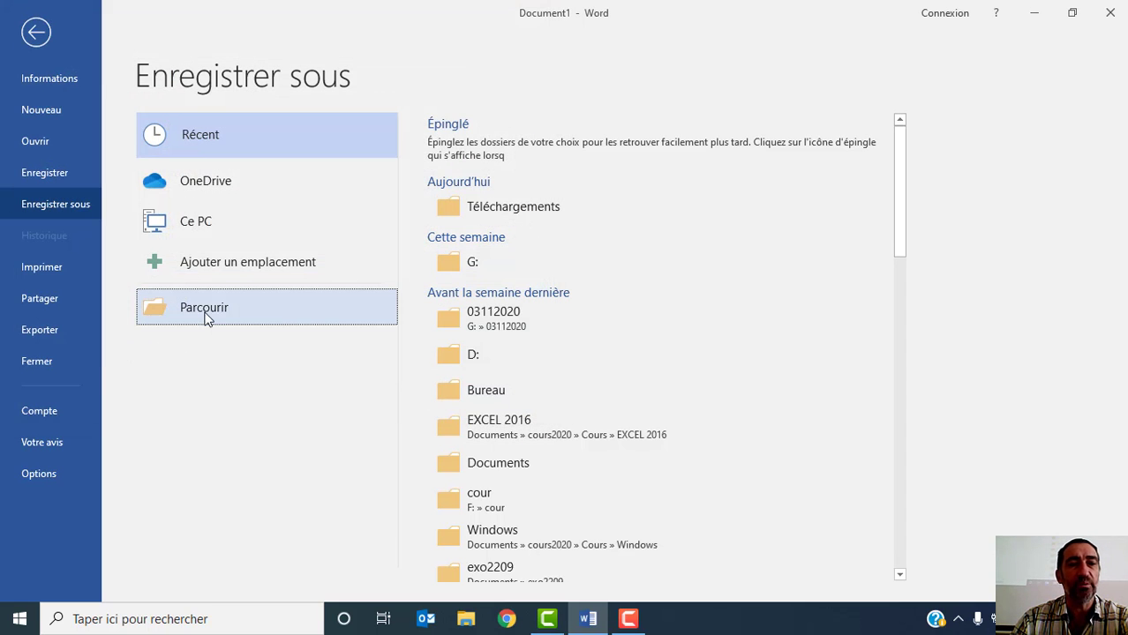
pyautogui.click(197, 310)
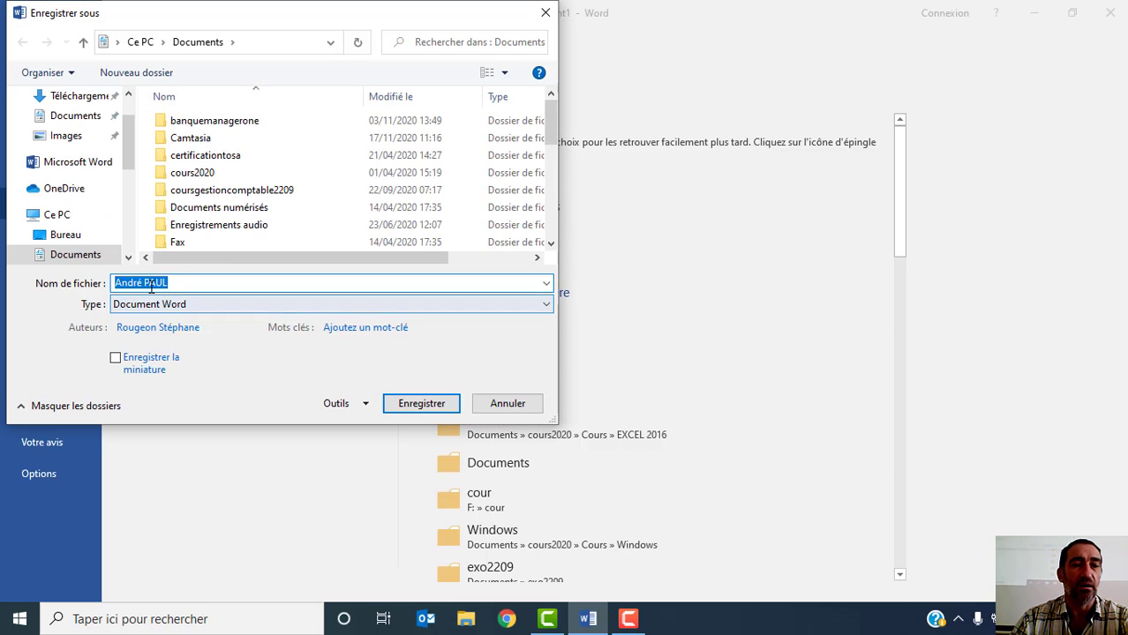
pyautogui.moveTo(180, 284); pyautogui.dragTo(86, 284)
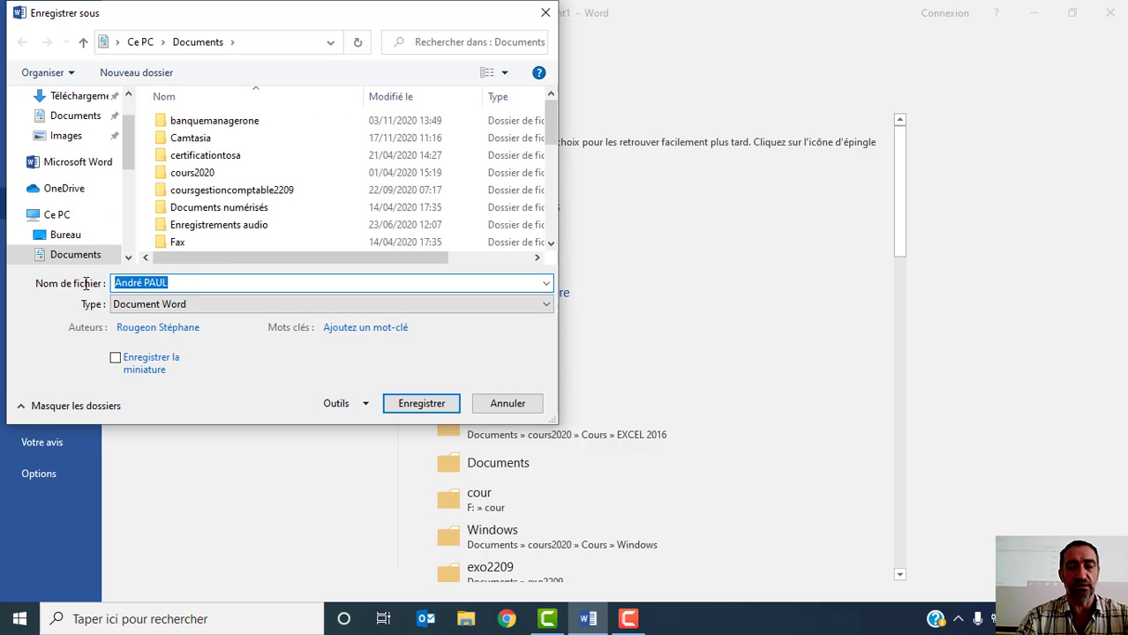
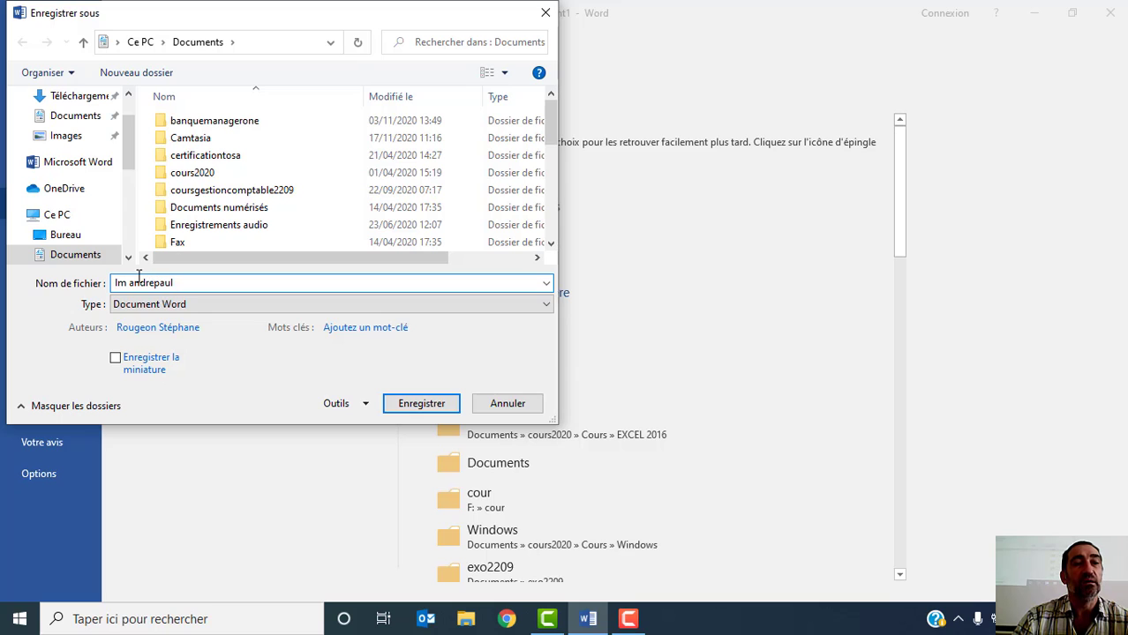
pyautogui.moveTo(131, 150); pyautogui.dragTo(131, 118)
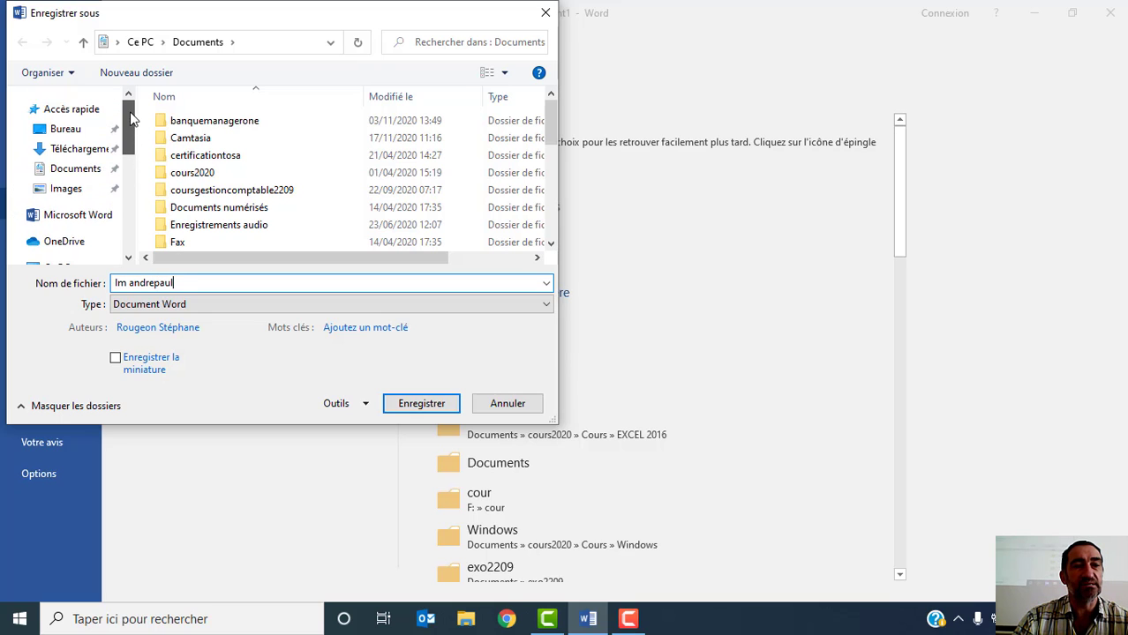
pyautogui.click(63, 133)
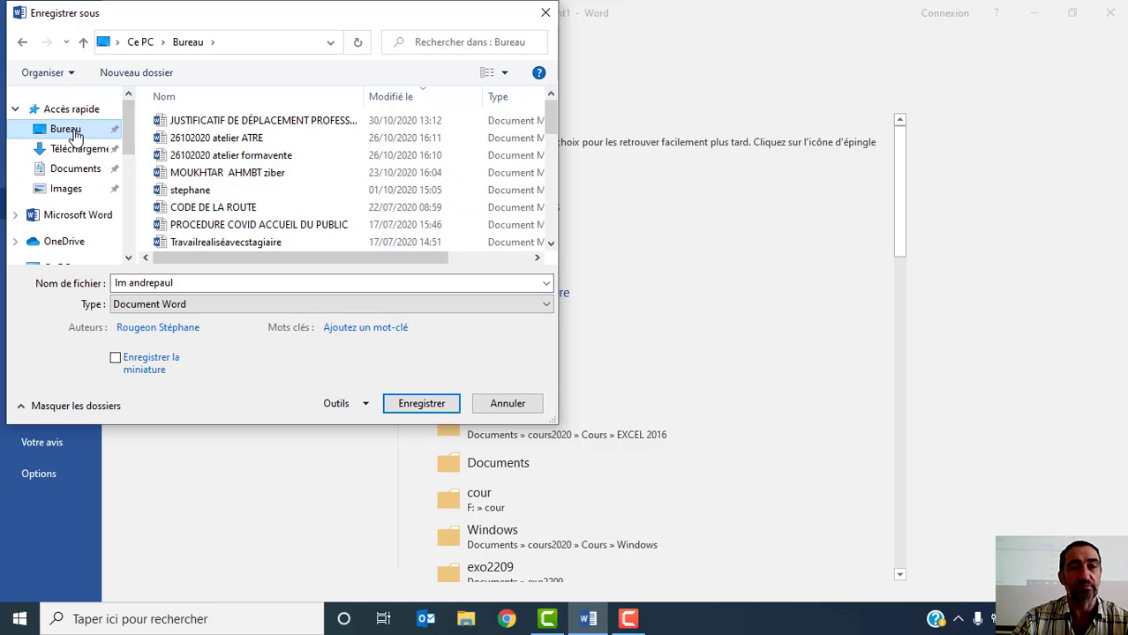
pyautogui.click(421, 404)
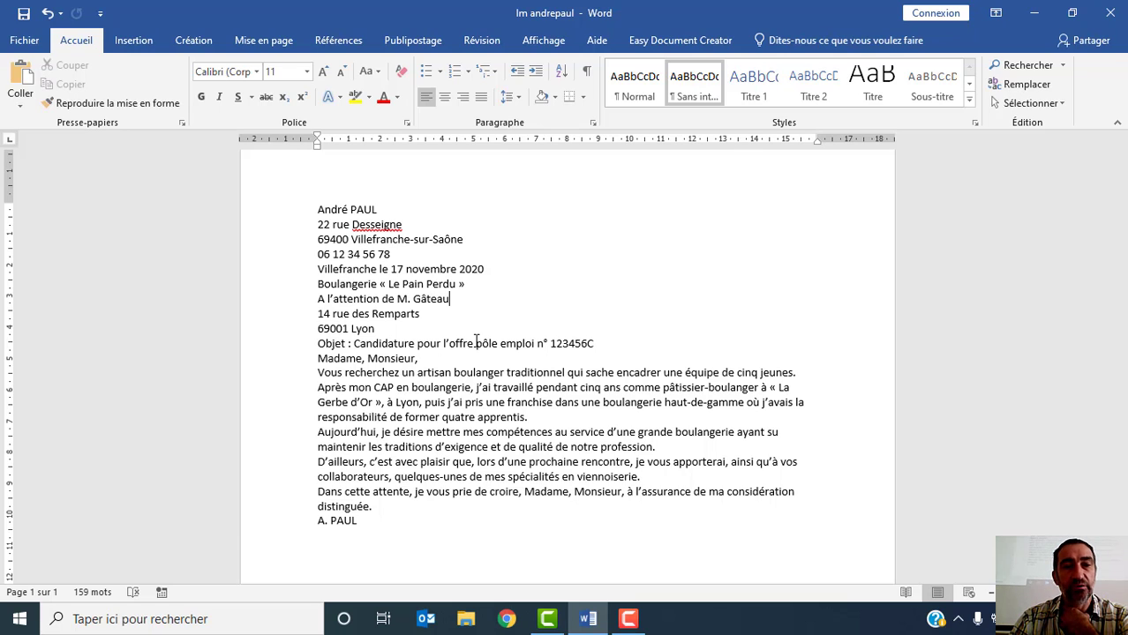
# - Select the sender's name line, and after it only the street name in the sender's address
pyautogui.click(260, 217)
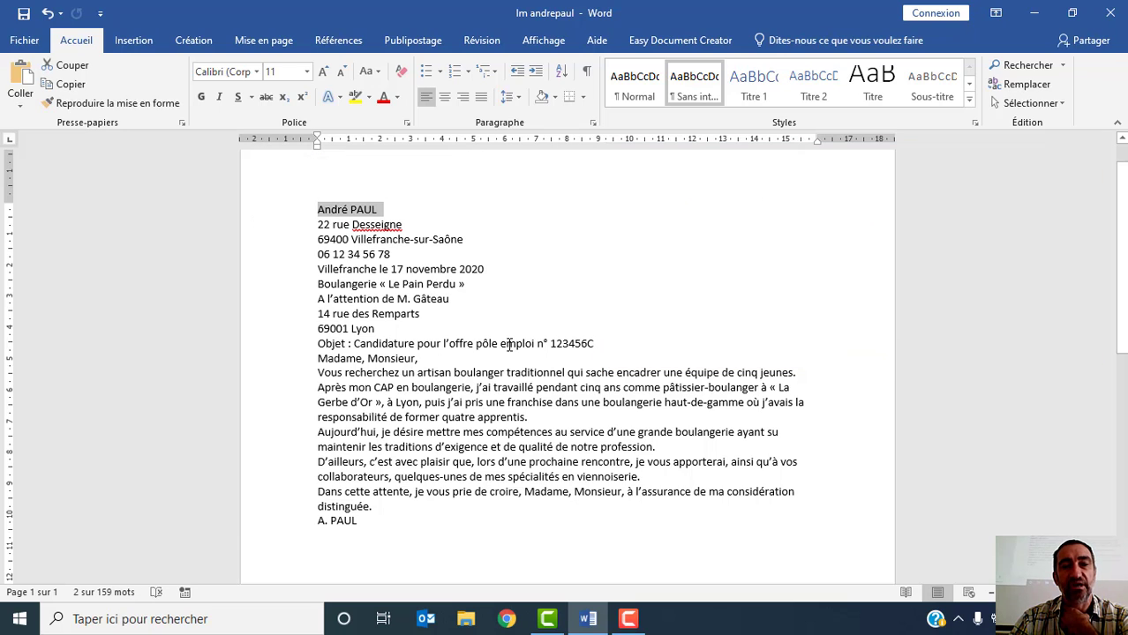
pyautogui.doubleClick(376, 226)
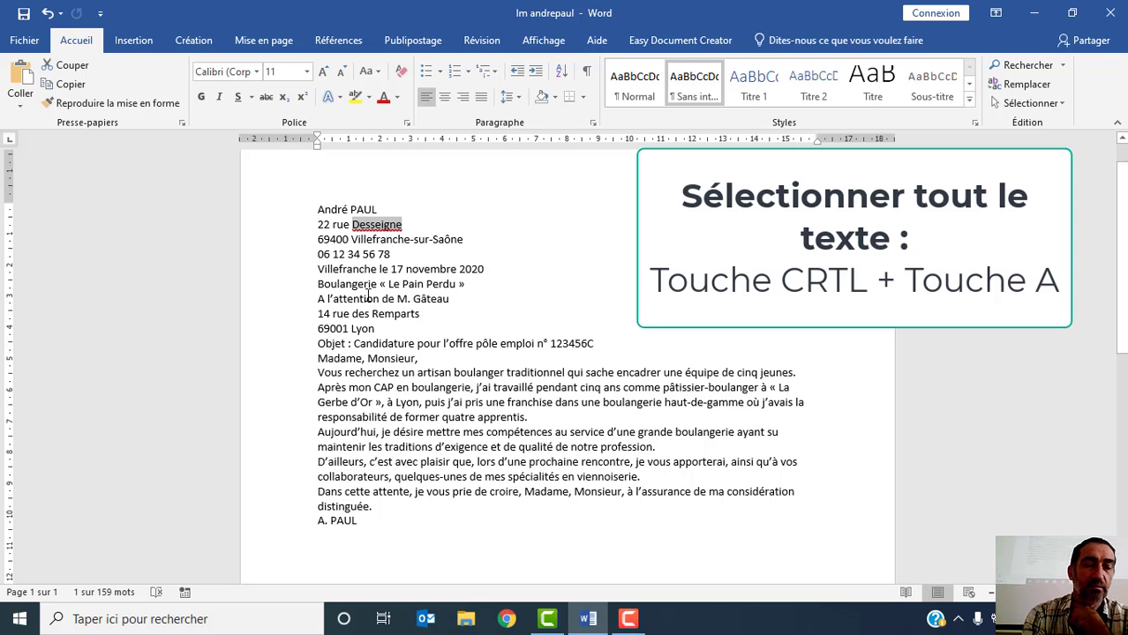
# - Select the whole text of the letter and clear the selection
pyautogui.hotkey('ctrl', 'a')
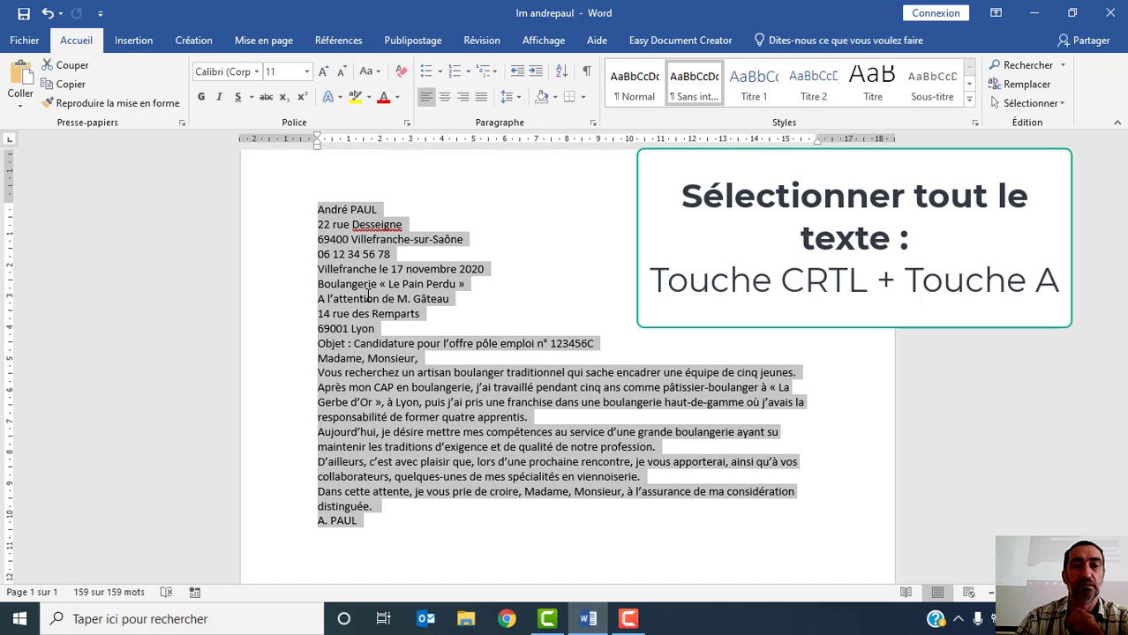
pyautogui.click(368, 298)
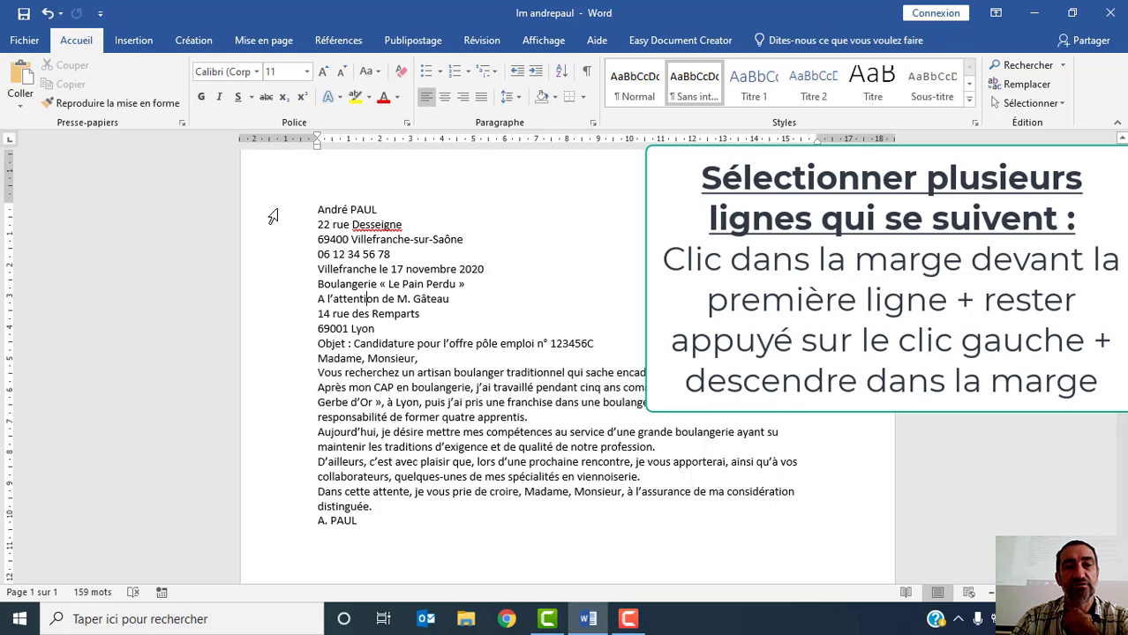
# - Select the consecutive header lines from the sender's name down to the recipient's postal code and city, and clear the selection
pyautogui.click(271, 213)
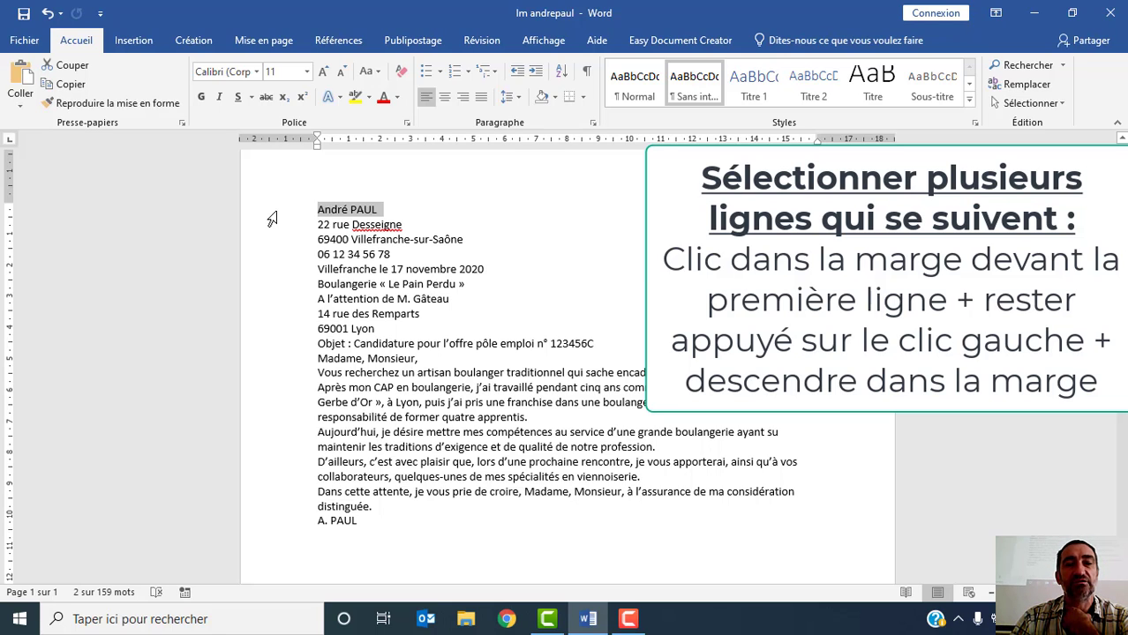
pyautogui.moveTo(272, 219); pyautogui.dragTo(267, 333)
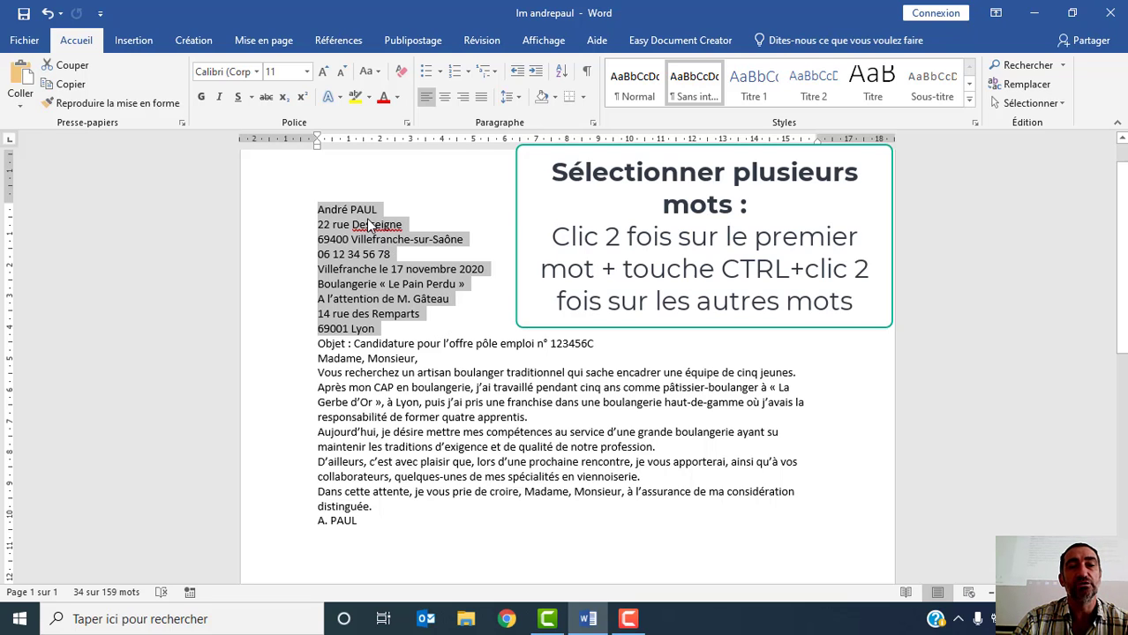
pyautogui.click(431, 251)
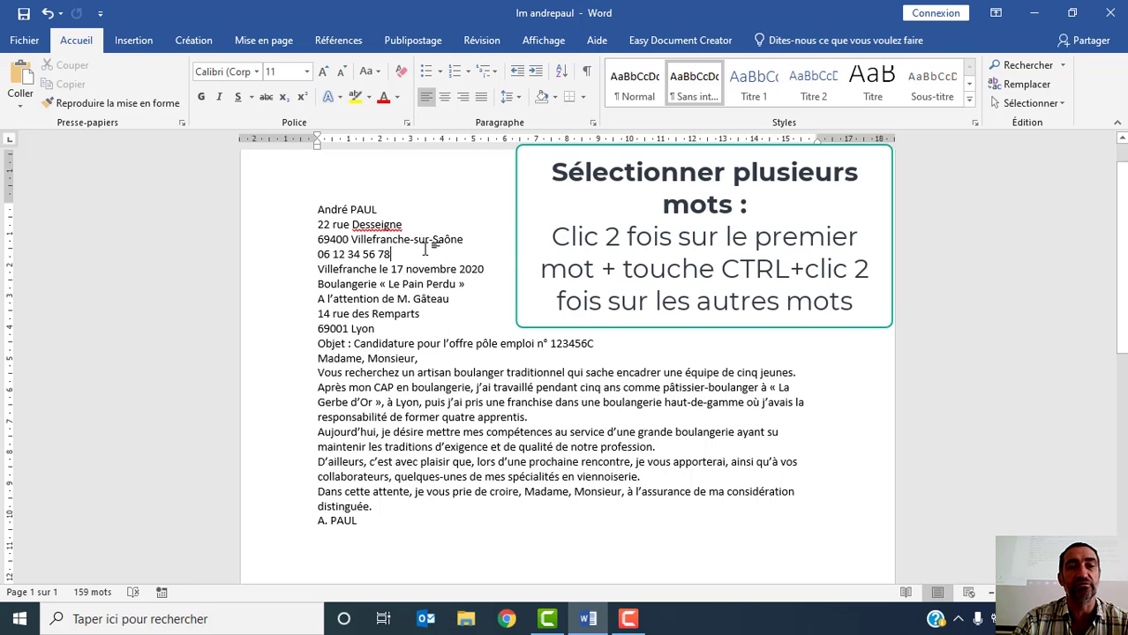
# - Select separate words together: the sender's surname, each word of the sender's city, the date line's city and "novembre", and "emploi"; clear the selection
pyautogui.doubleClick(363, 209)
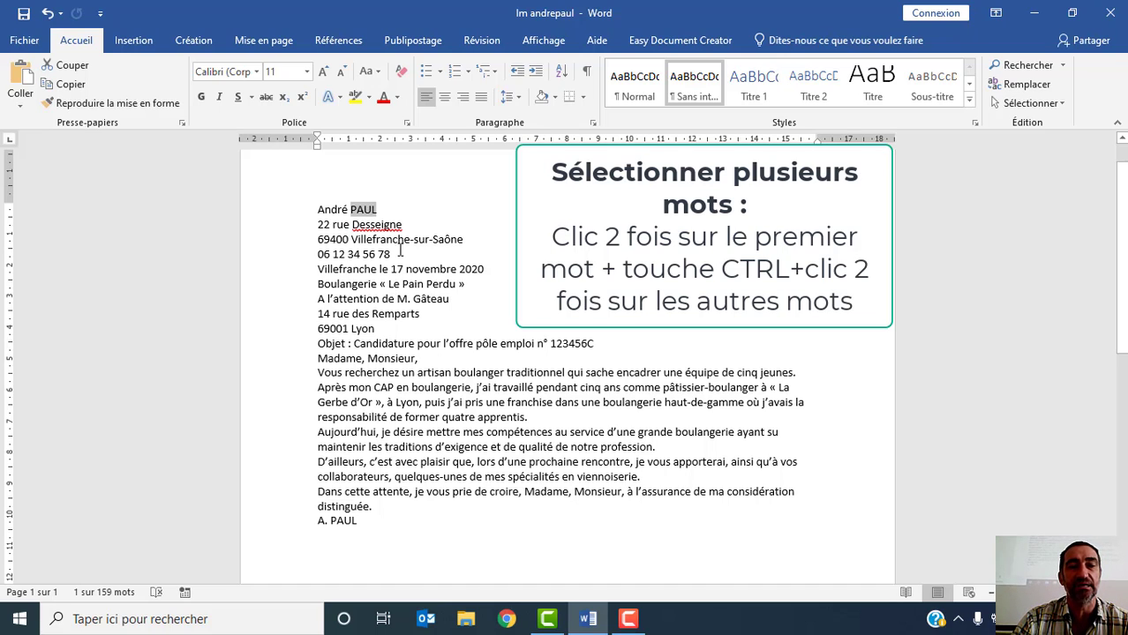
pyautogui.keyDown('ctrl'); pyautogui.doubleClick(385, 237); pyautogui.keyUp('ctrl')
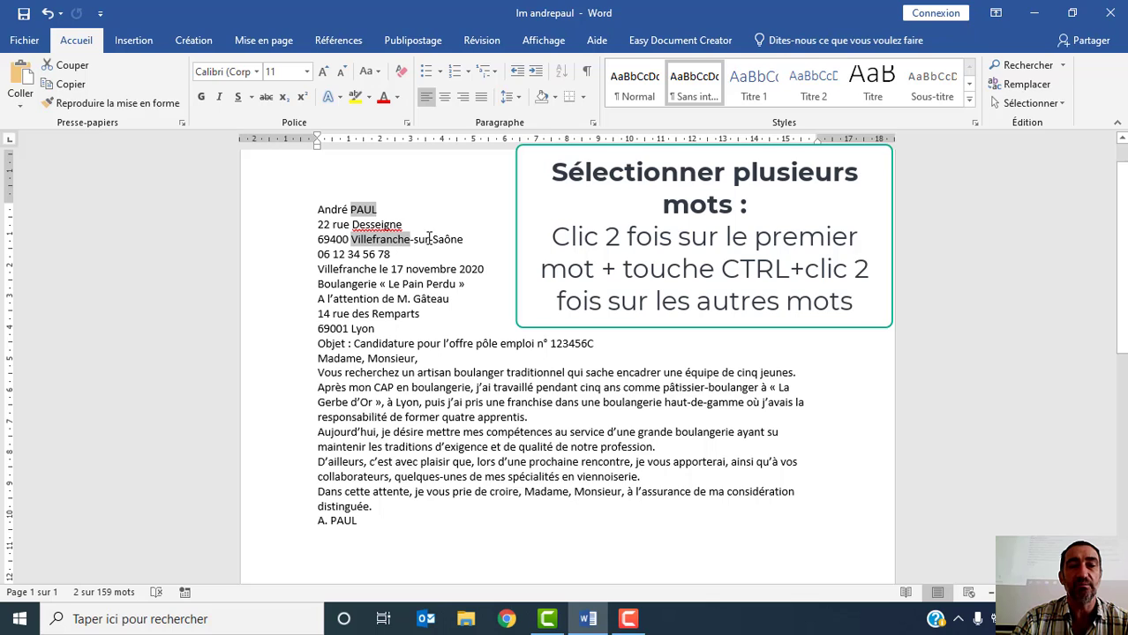
pyautogui.keyDown('ctrl'); pyautogui.doubleClick(421, 239); pyautogui.keyUp('ctrl')
pyautogui.keyDown('ctrl'); pyautogui.doubleClick(449, 239); pyautogui.keyUp('ctrl')
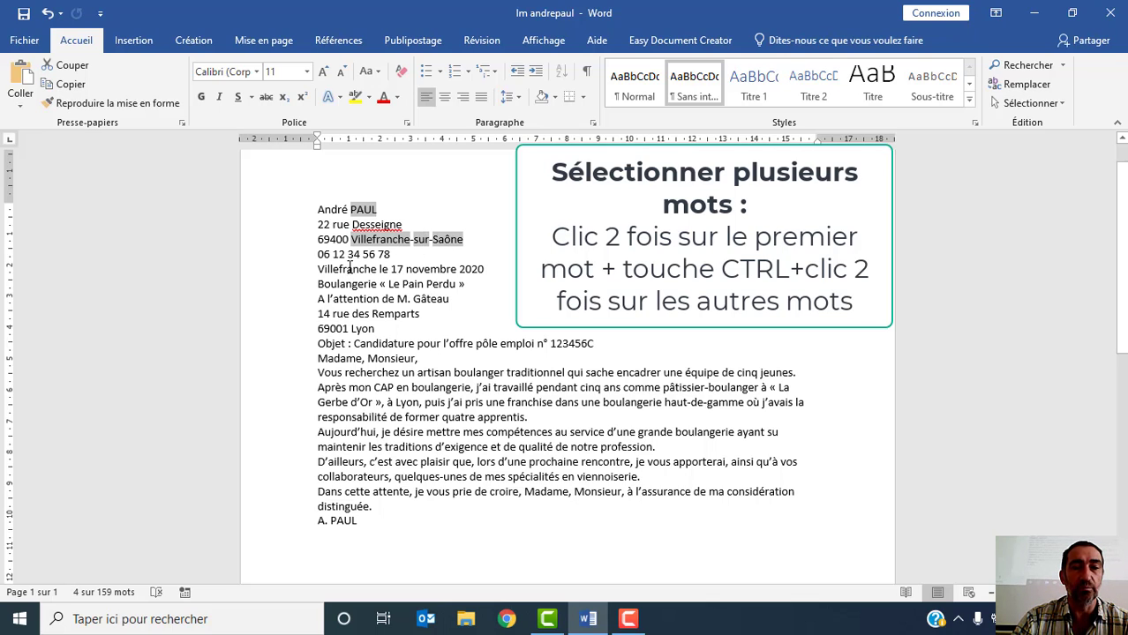
pyautogui.keyDown('ctrl'); pyautogui.doubleClick(350, 268); pyautogui.keyUp('ctrl')
pyautogui.keyDown('ctrl'); pyautogui.doubleClick(440, 268); pyautogui.keyUp('ctrl')
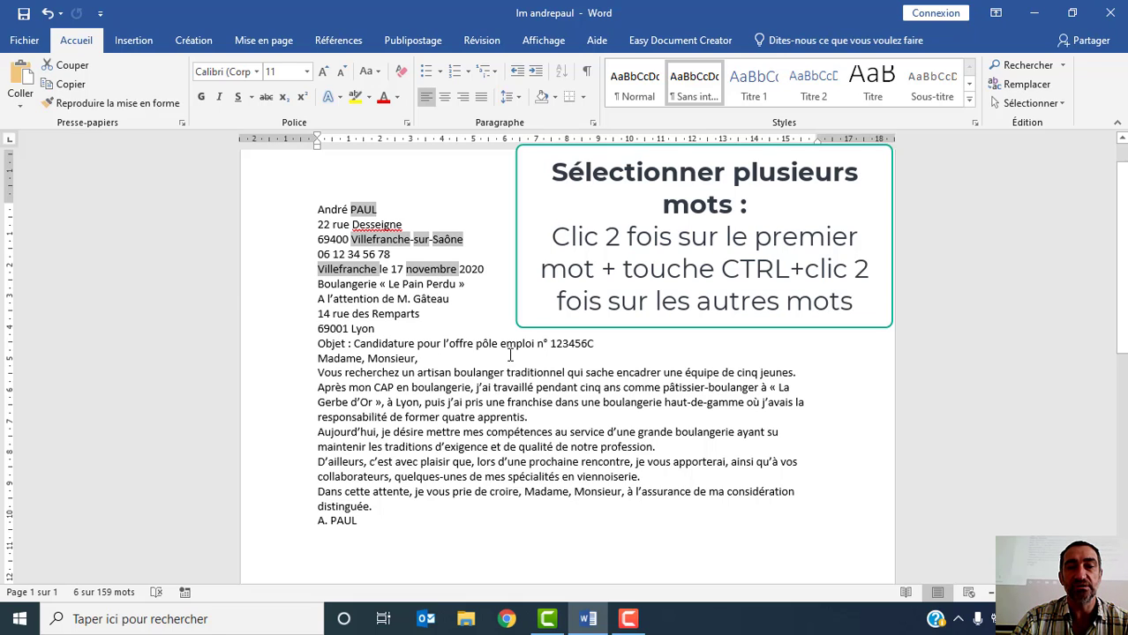
pyautogui.keyDown('ctrl'); pyautogui.doubleClick(512, 345); pyautogui.keyUp('ctrl')
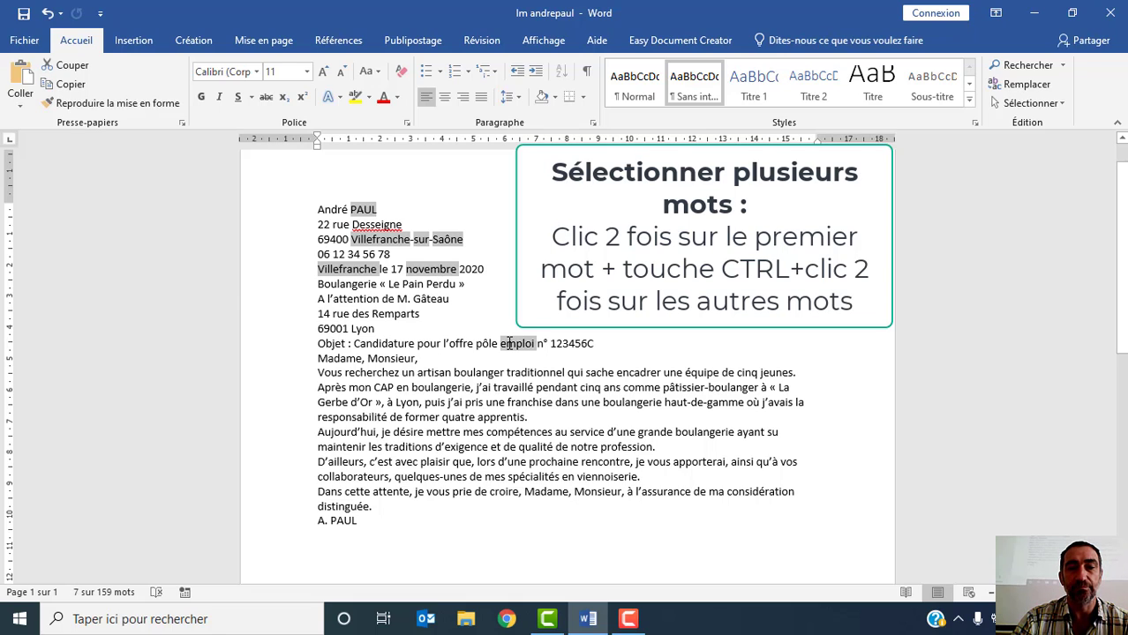
pyautogui.click(419, 403)
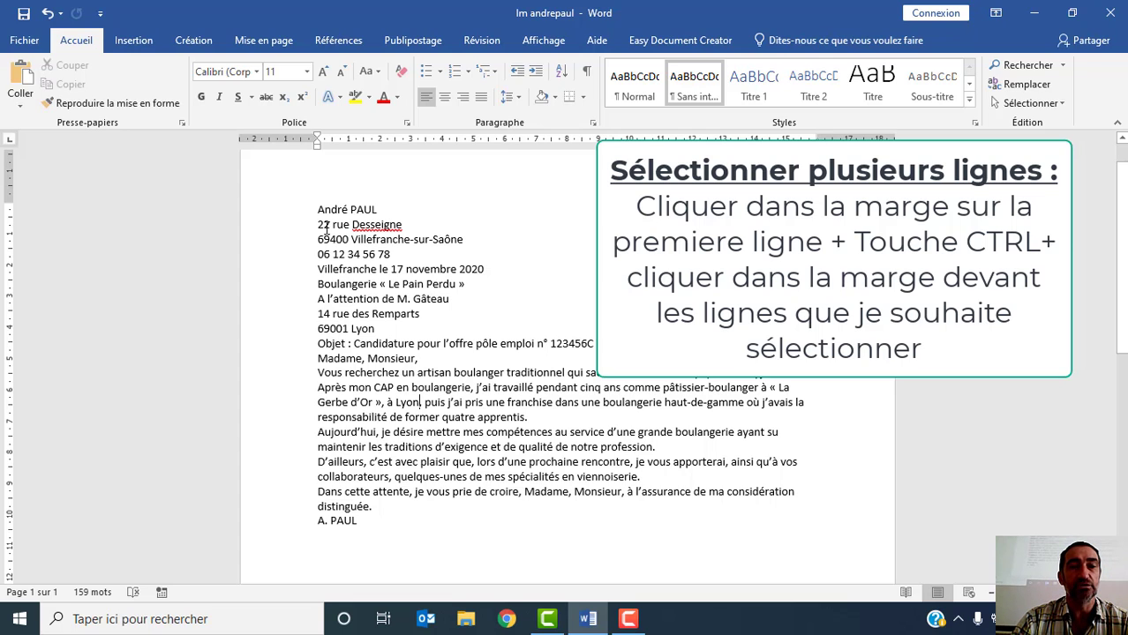
# - Select the sender's name, bakery name and recipient's city lines plus the body lines starting "Gerbe d'Or" and "D'ailleurs", and clear the selection
pyautogui.click(264, 218)
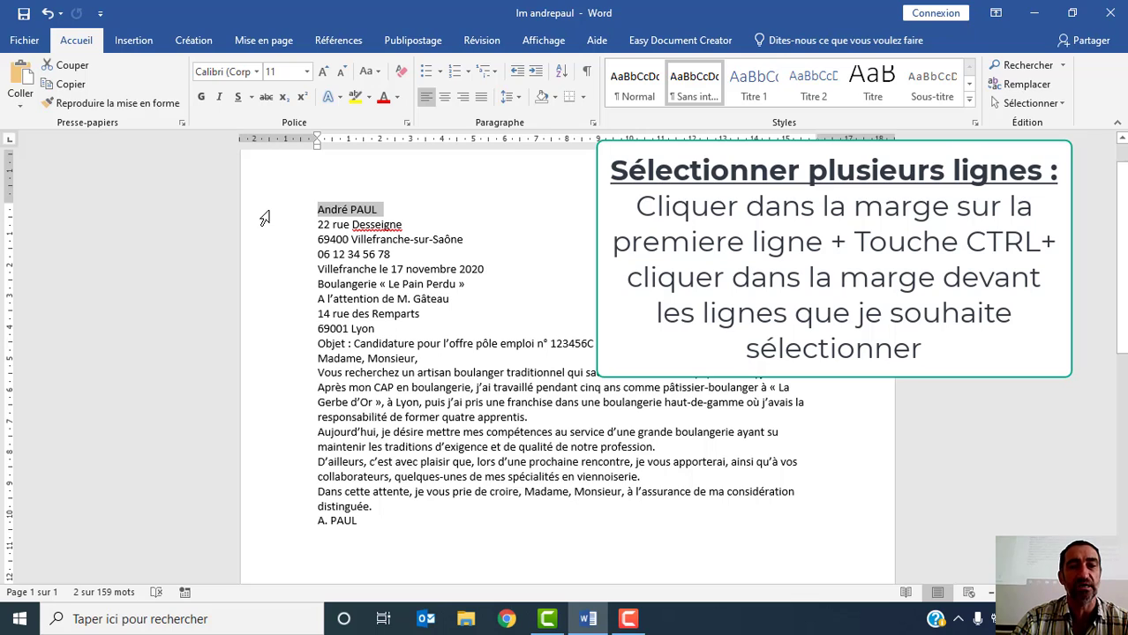
pyautogui.keyDown('ctrl'); pyautogui.click(258, 287); pyautogui.keyUp('ctrl')
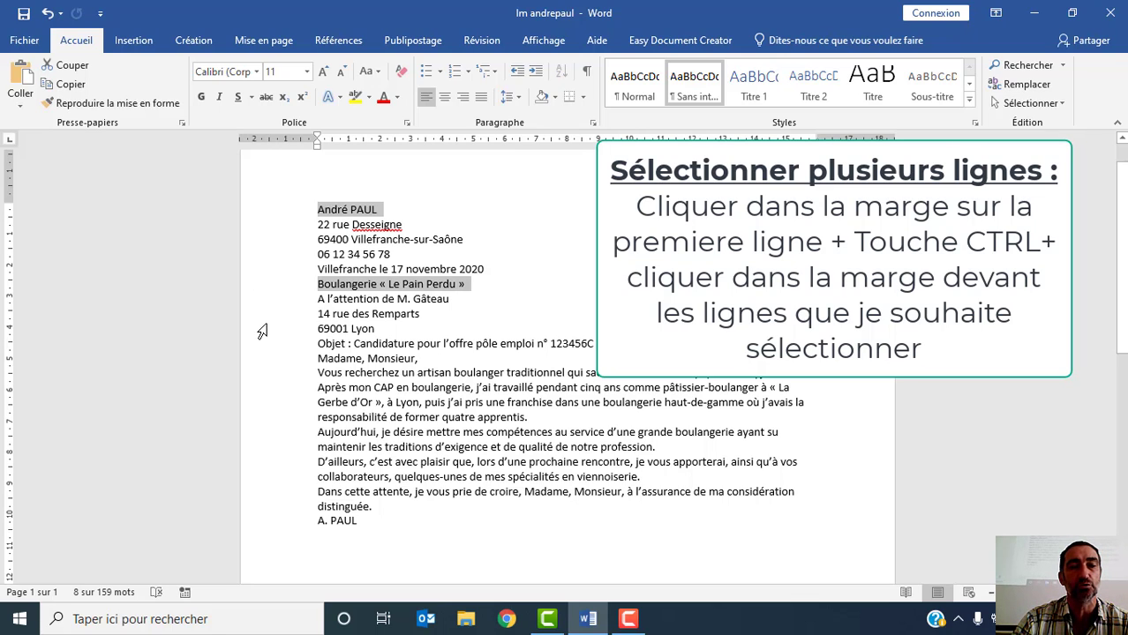
pyautogui.keyDown('ctrl'); pyautogui.click(261, 329); pyautogui.keyUp('ctrl')
pyautogui.keyDown('ctrl'); pyautogui.click(265, 403); pyautogui.keyUp('ctrl')
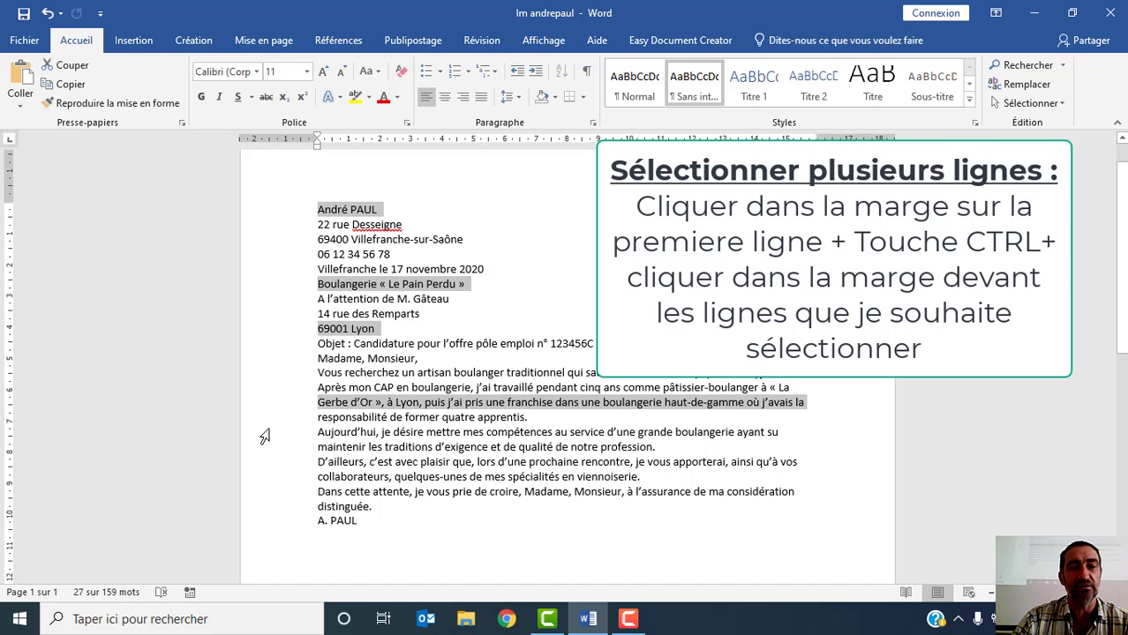
pyautogui.keyDown('ctrl'); pyautogui.click(266, 462); pyautogui.keyUp('ctrl')
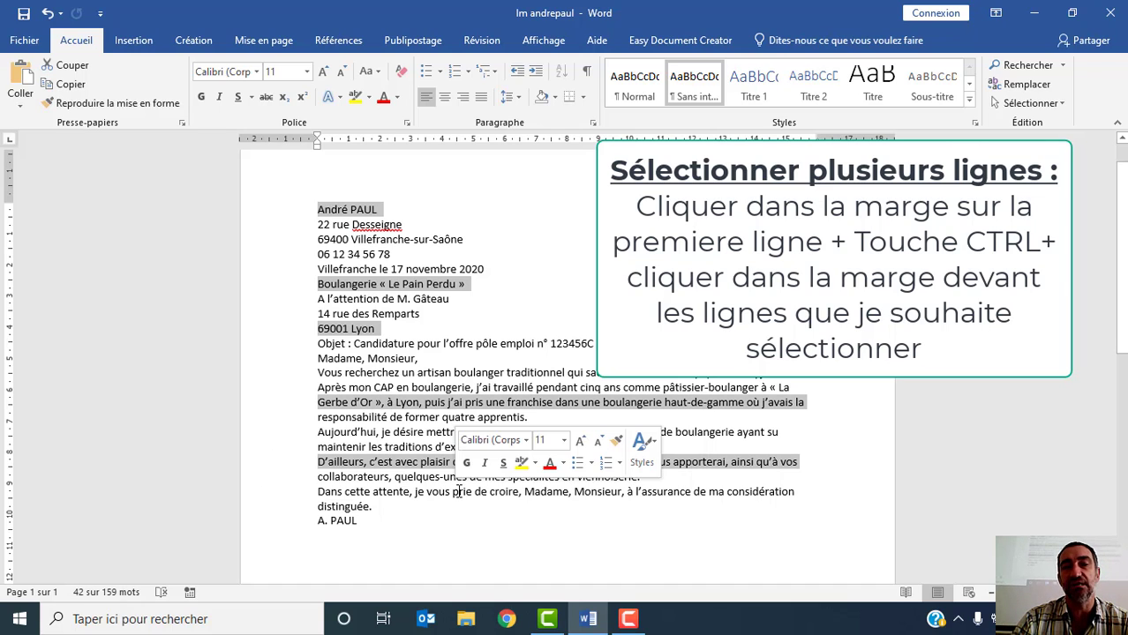
pyautogui.click(476, 269)
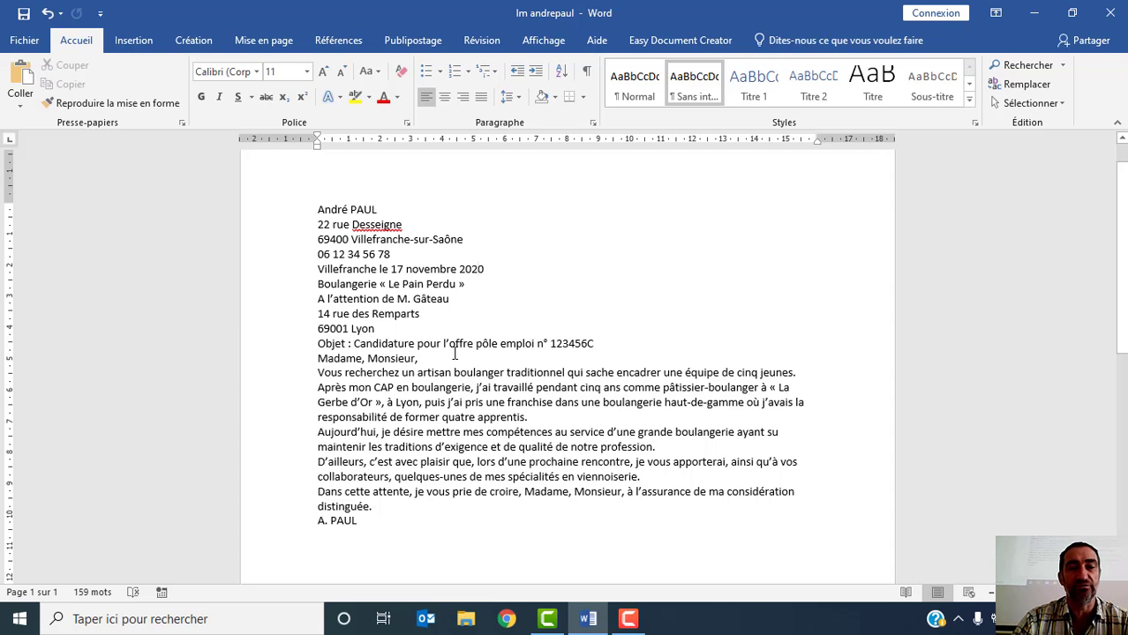
# - Select the body paragraphs from "Vous recherchez" through "viennoiserie", select the sender's name line instead, and clear the selection
pyautogui.click(319, 372)
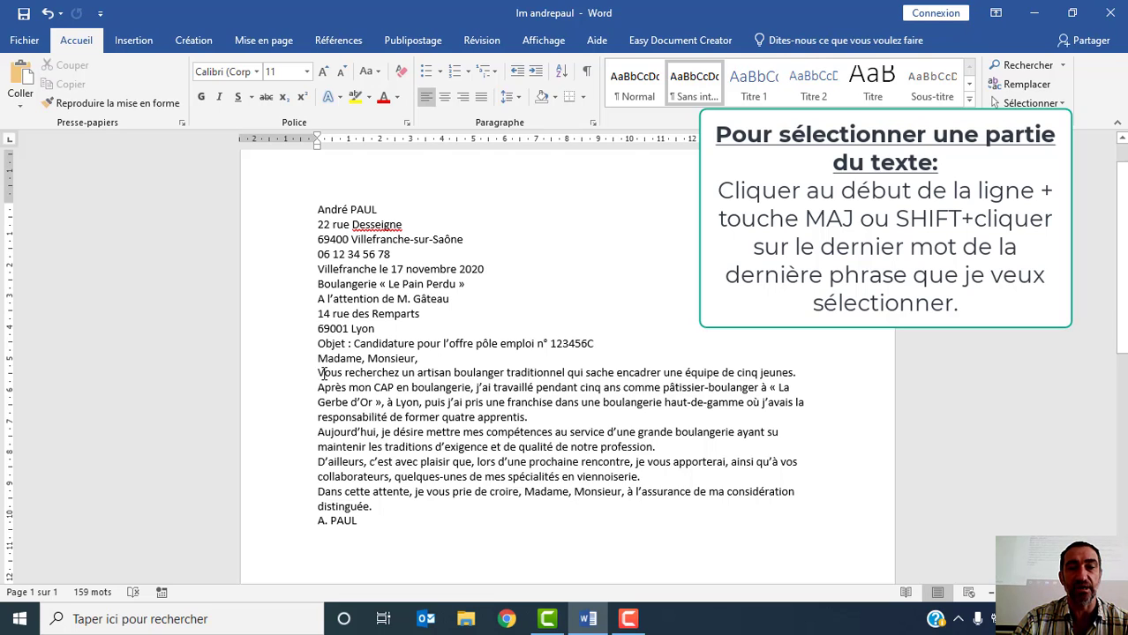
pyautogui.keyDown('shift'); pyautogui.click(643, 477); pyautogui.keyUp('shift')
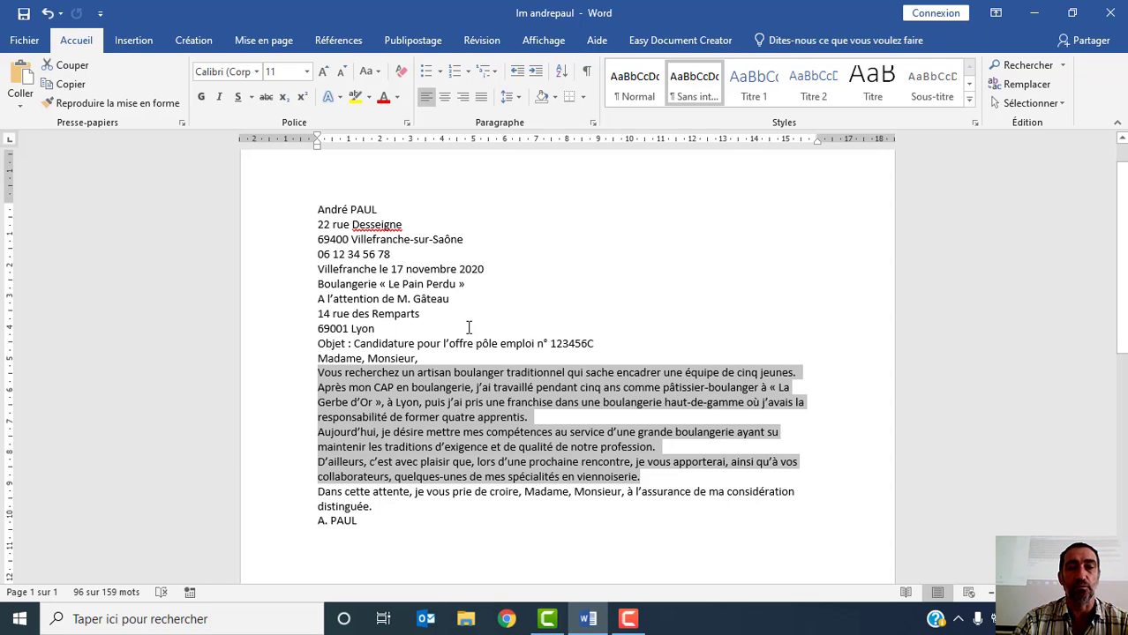
pyautogui.click(256, 214)
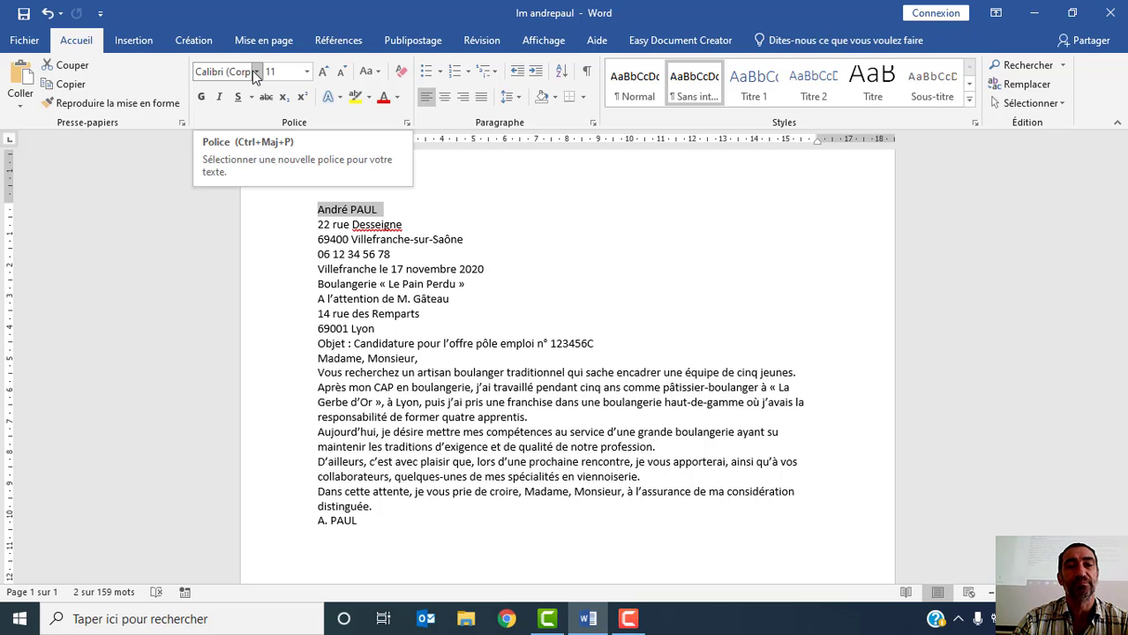
pyautogui.click(391, 247)
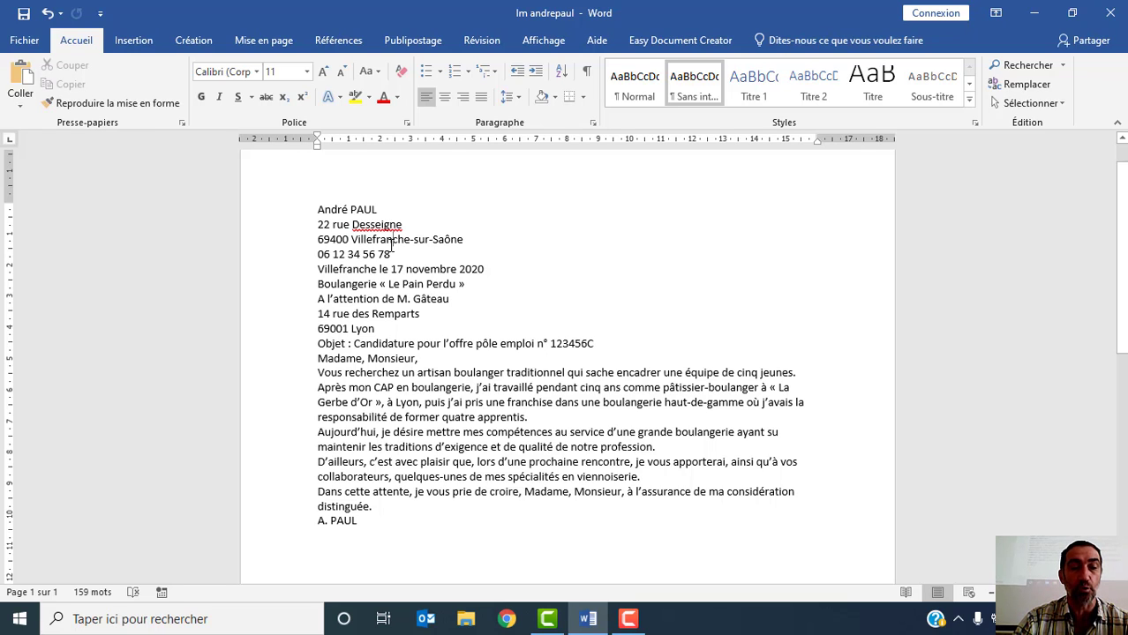
# - Select the whole letter, try the Arial font on it, and change it to Times New Roman
pyautogui.hotkey('ctrl', 'a')
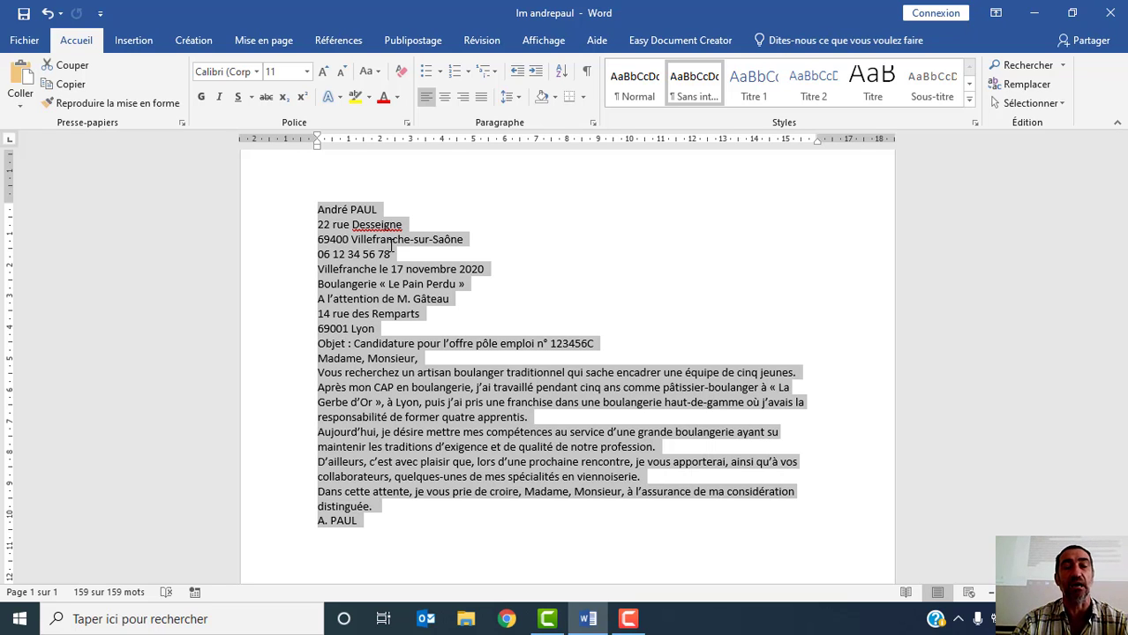
pyautogui.click(256, 71)
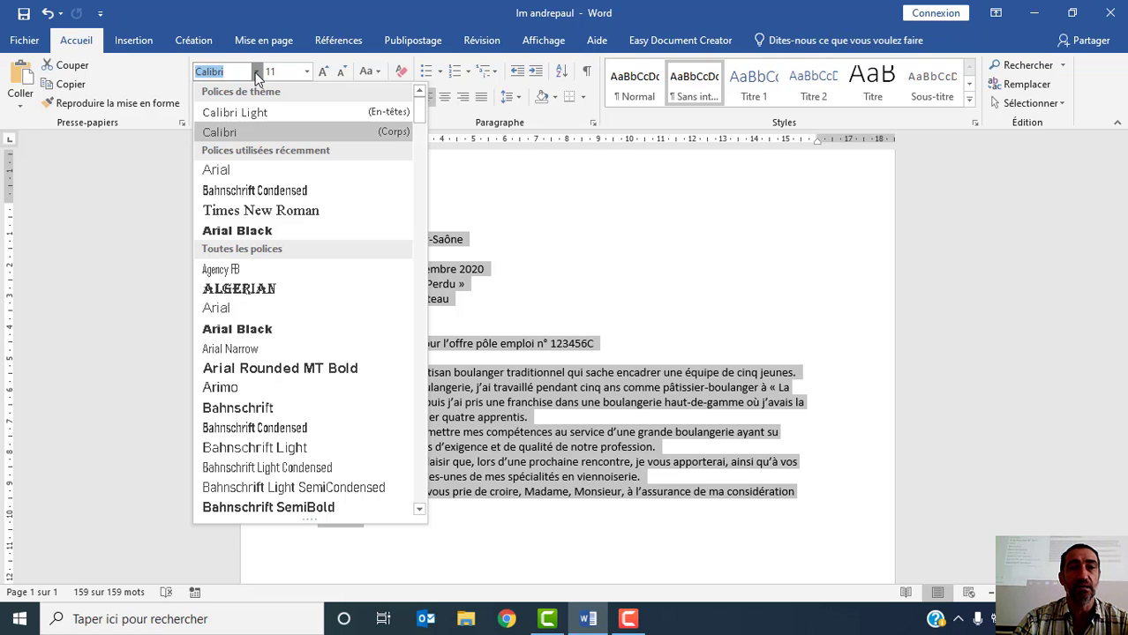
pyautogui.click(222, 172)
pyautogui.hotkey('ctrl', 'a')
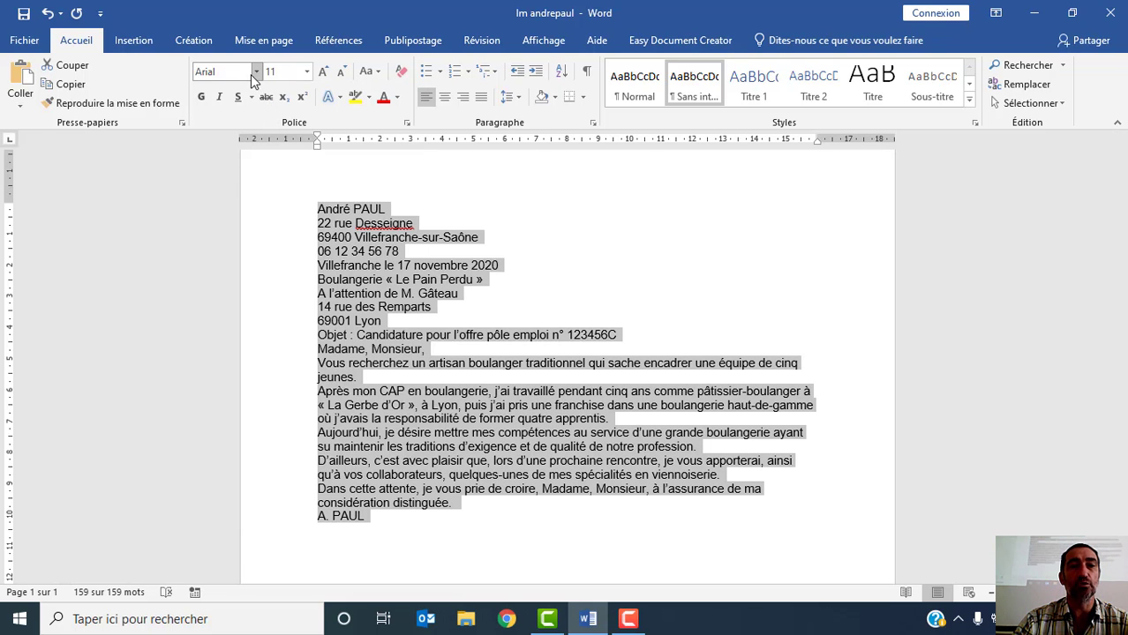
pyautogui.click(256, 71)
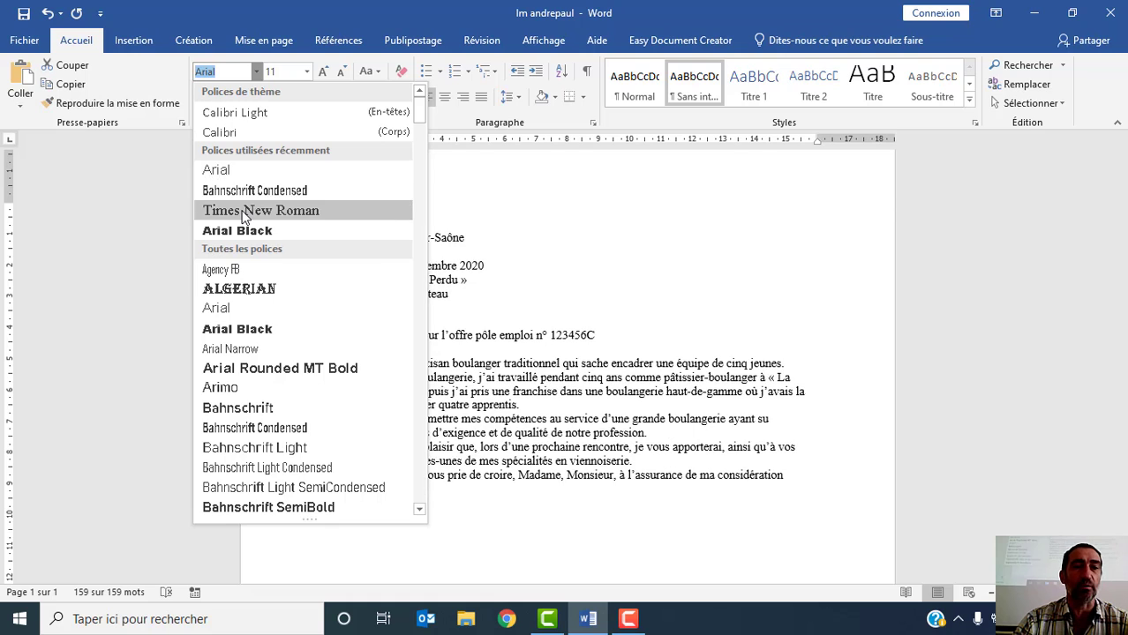
pyautogui.click(245, 212)
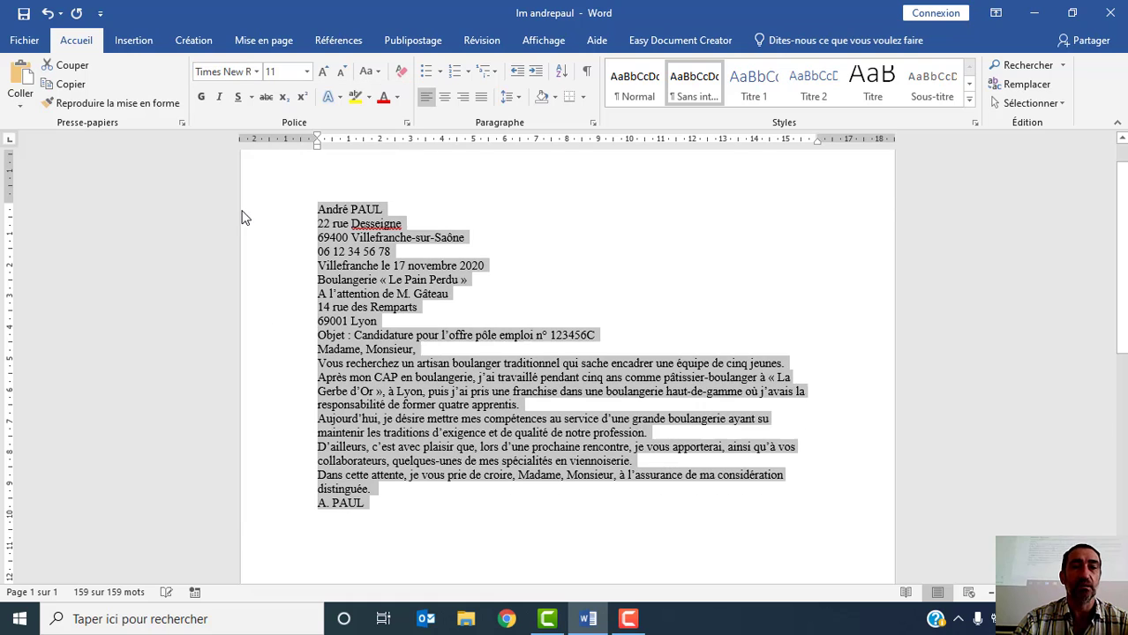
# - Switch the whole letter's font to Arial and back to Times New Roman
pyautogui.click(257, 71)
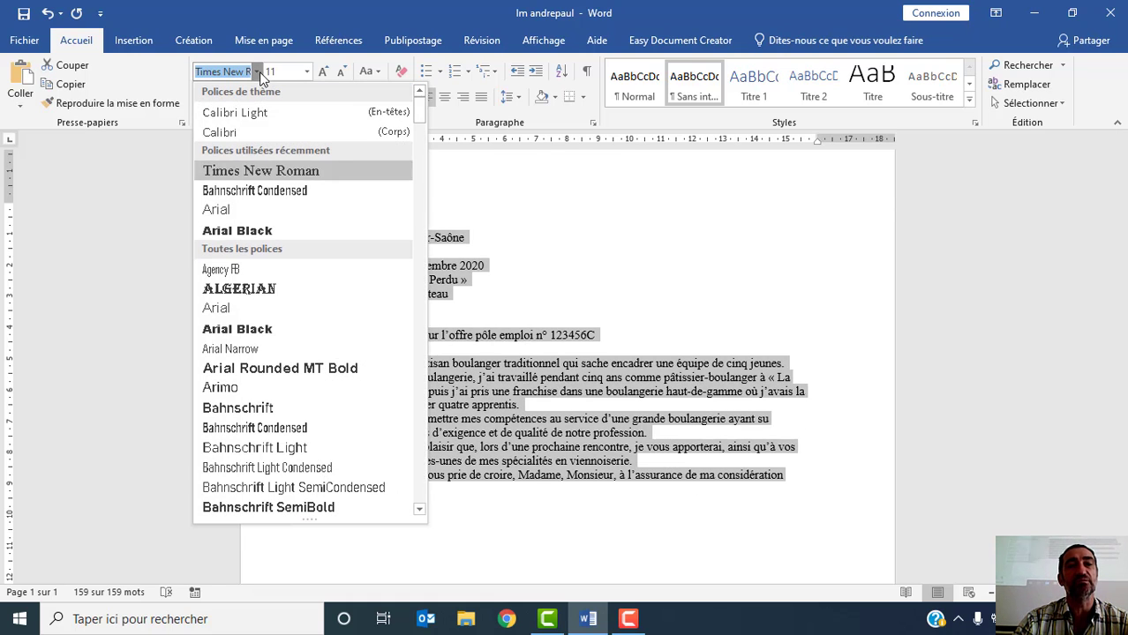
pyautogui.click(217, 212)
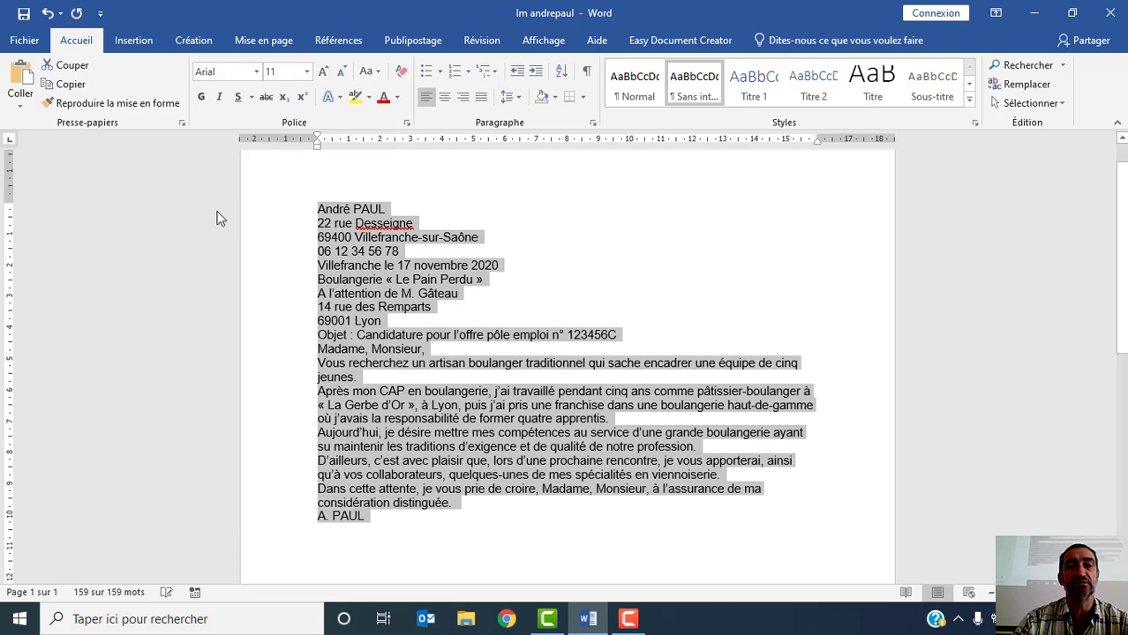
pyautogui.click(258, 72)
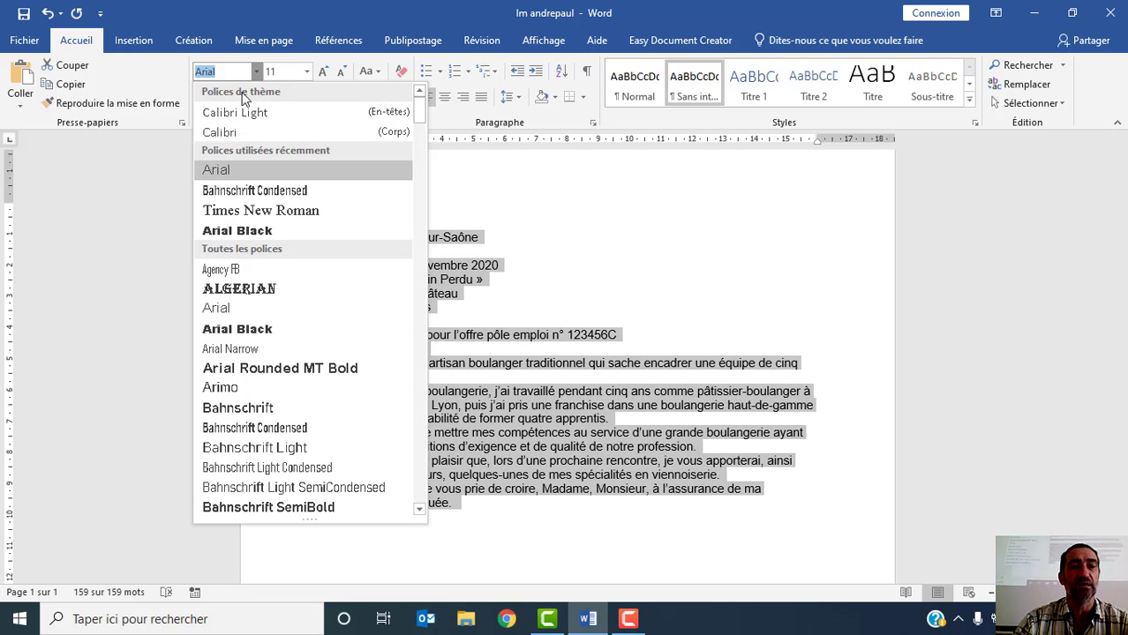
pyautogui.click(239, 211)
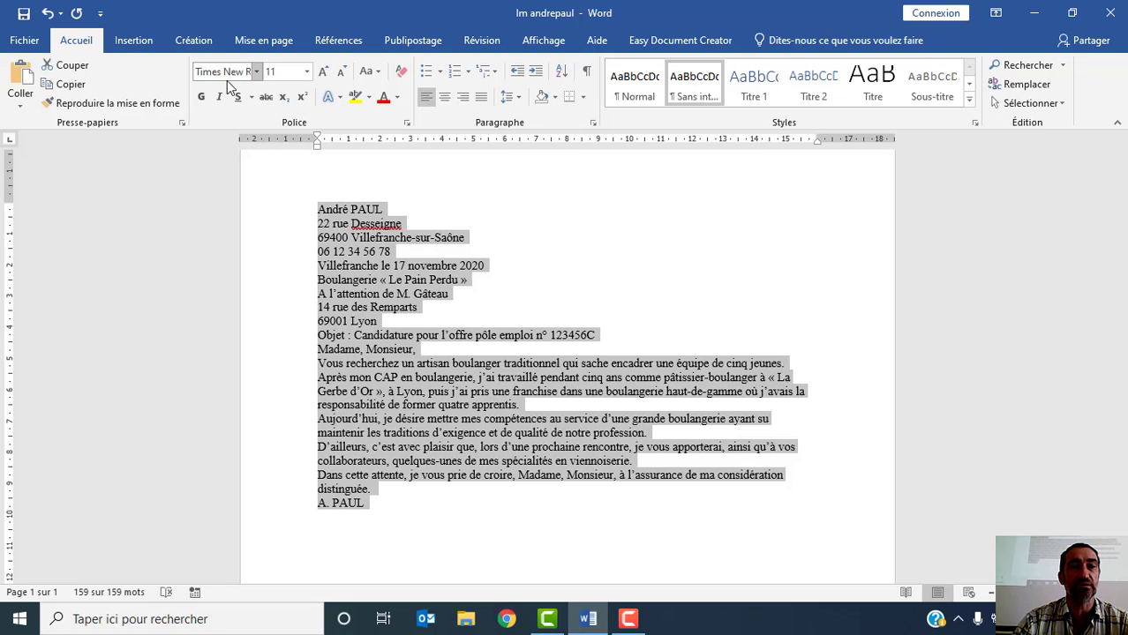
# - Set the whole letter's font size to 12 and undo the size change
pyautogui.click(307, 75)
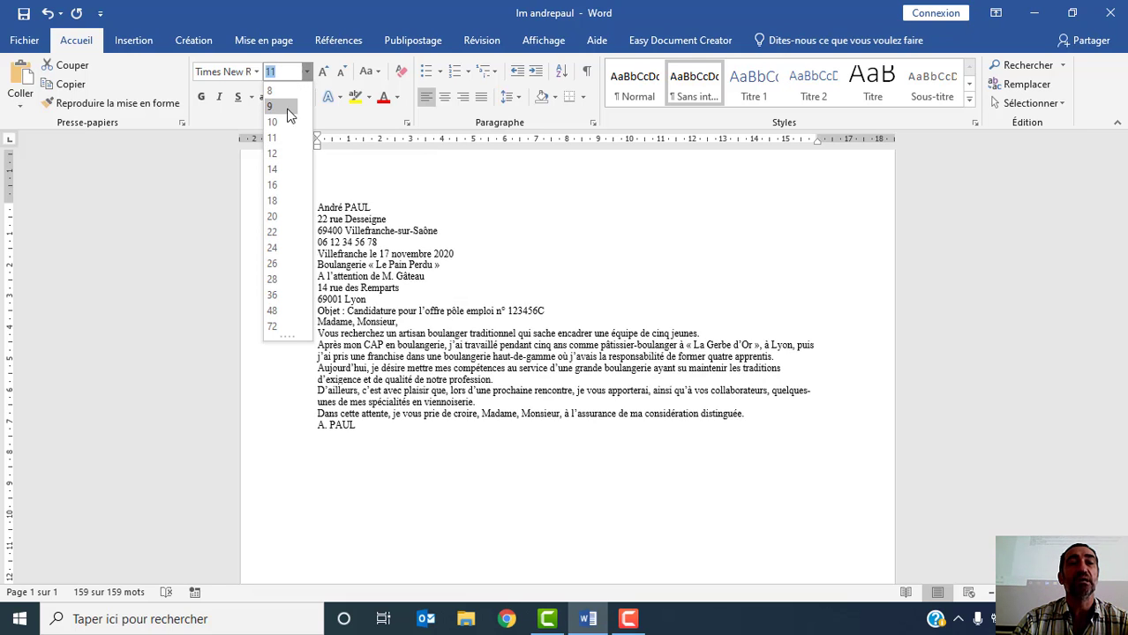
pyautogui.click(272, 155)
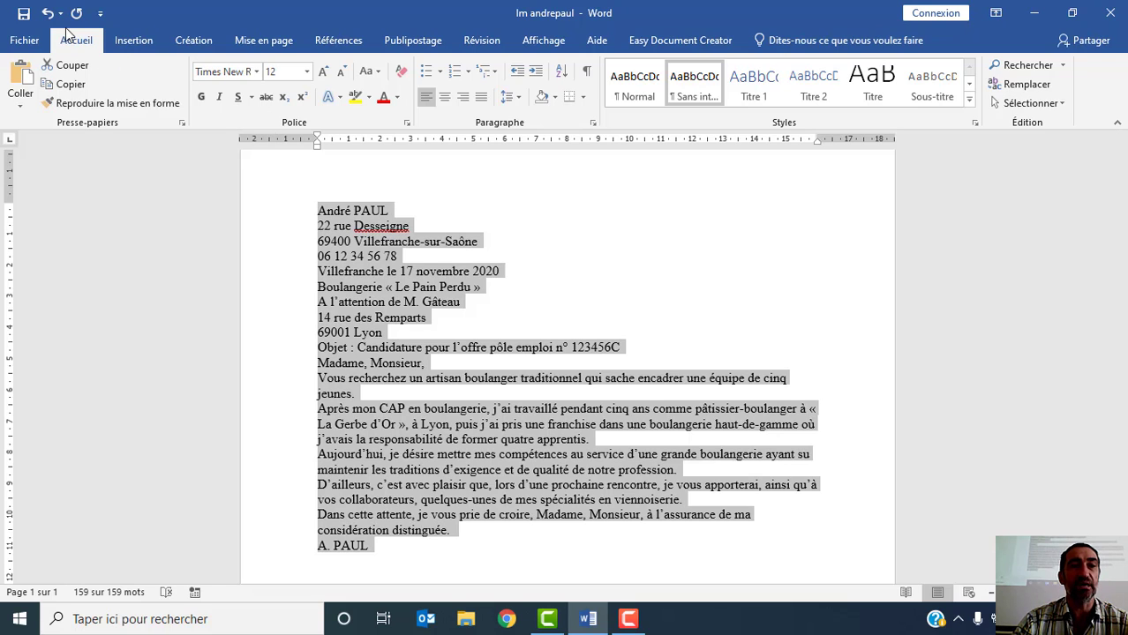
pyautogui.hotkey('ctrl', 'z')
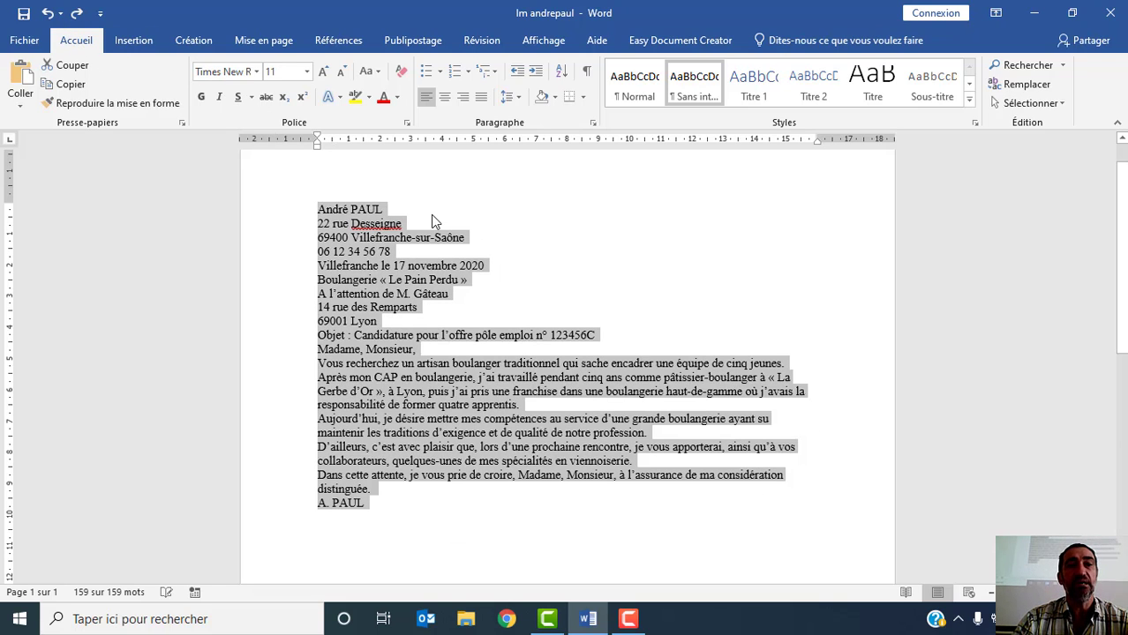
# - Enlarge the whole letter's text one size at a time up to 18
pyautogui.click(324, 74)
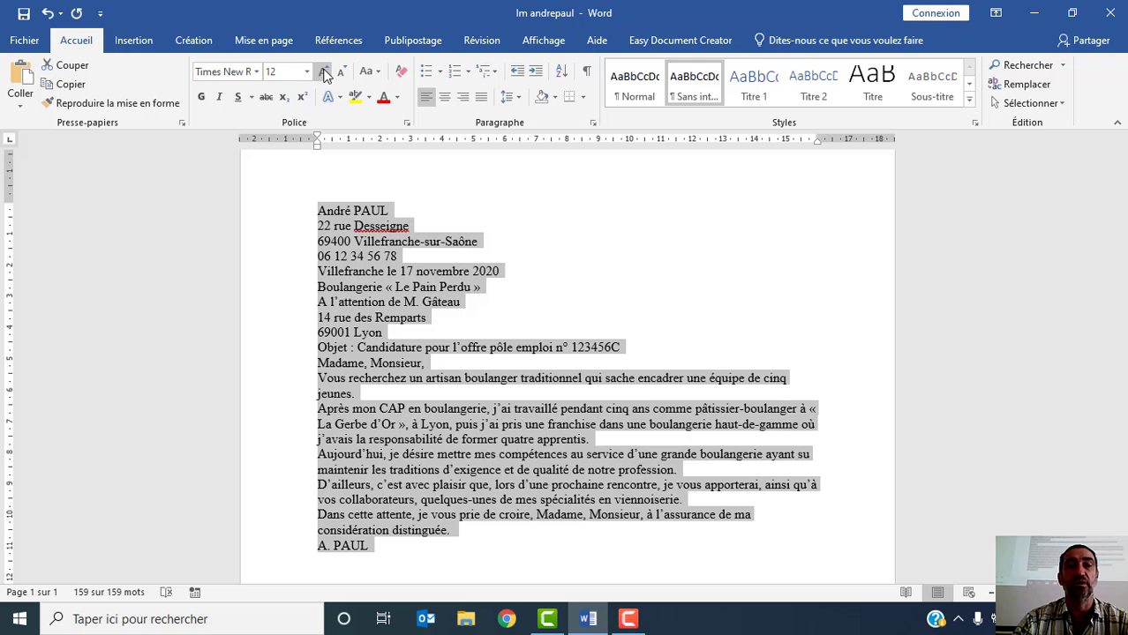
pyautogui.click(324, 74)
pyautogui.click(324, 74)
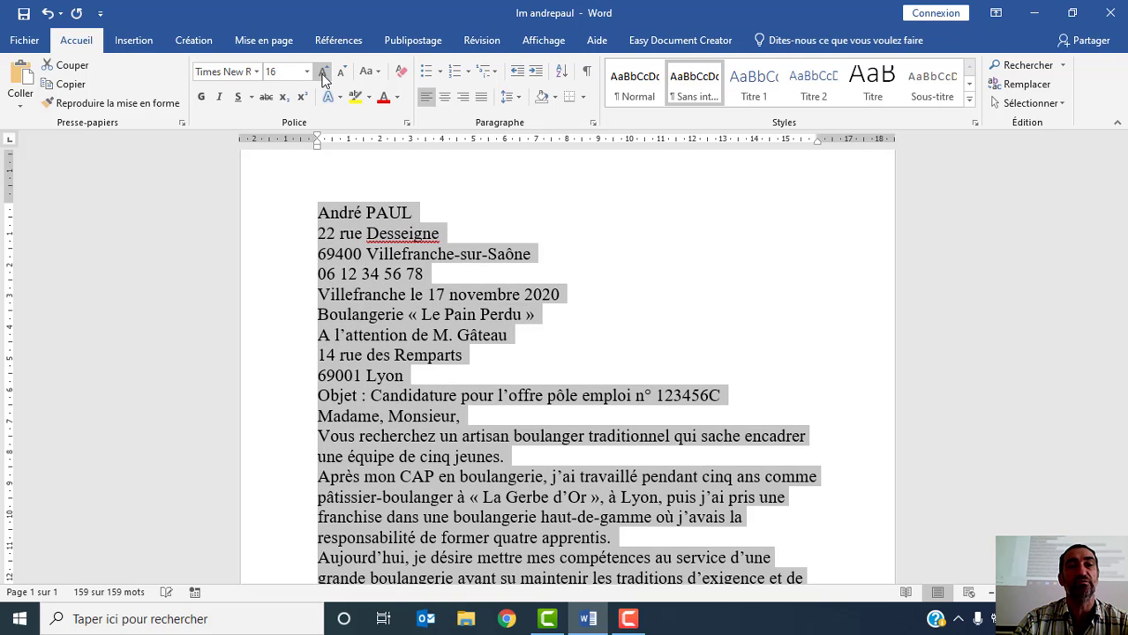
pyautogui.click(323, 74)
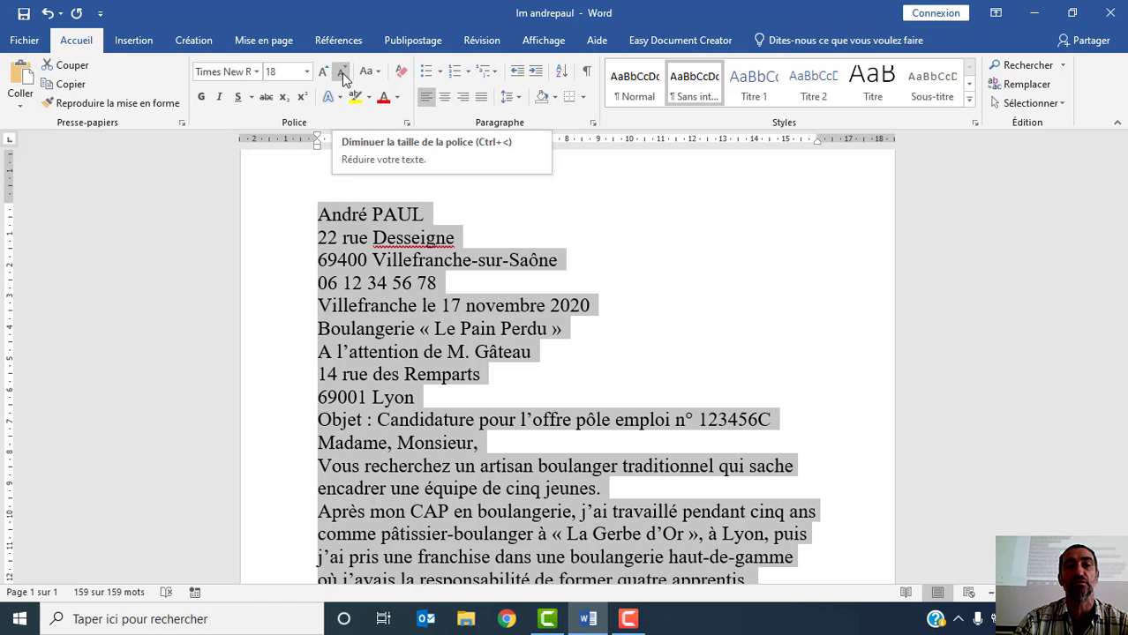
# - Reduce the whole letter's text one size at a time down to 12 and clear the selection
pyautogui.click(342, 74)
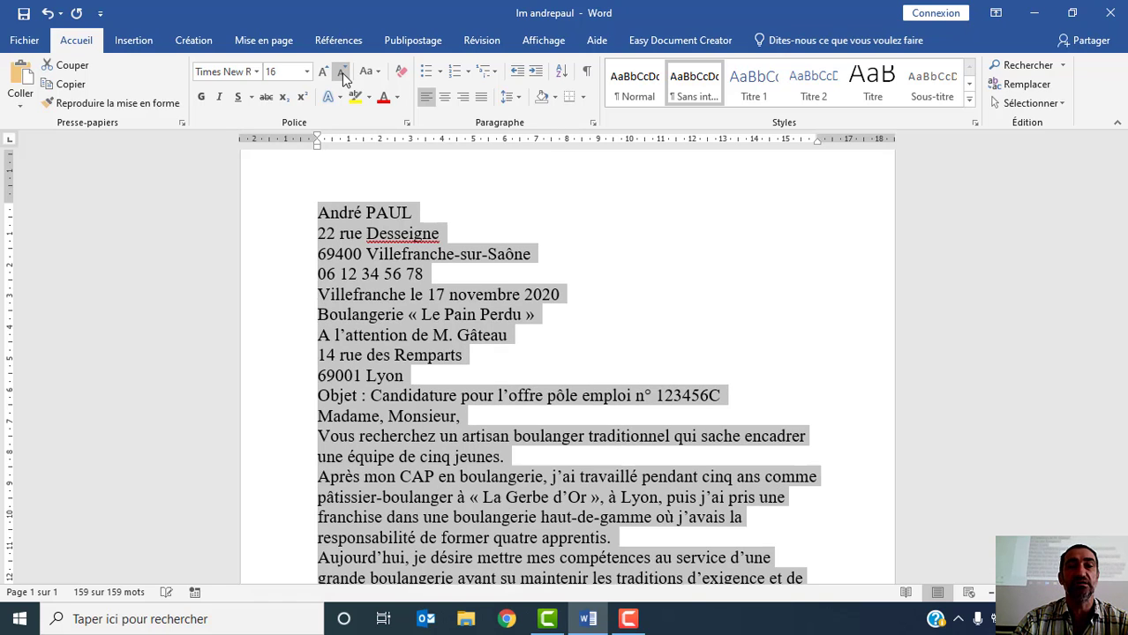
pyautogui.click(342, 74)
pyautogui.click(342, 74)
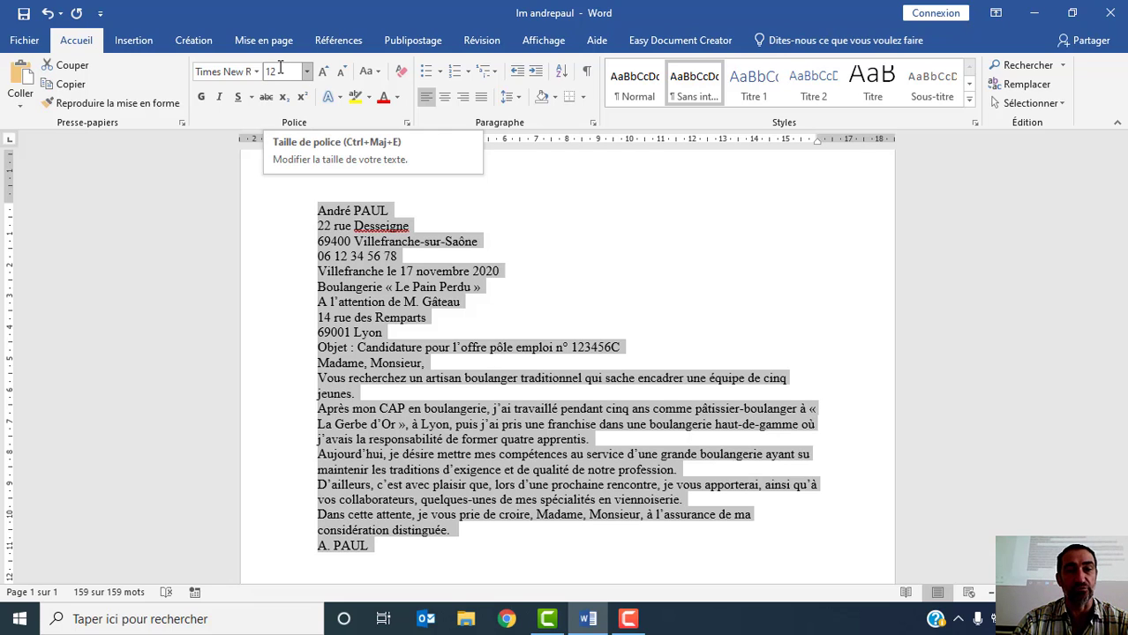
pyautogui.click(393, 237)
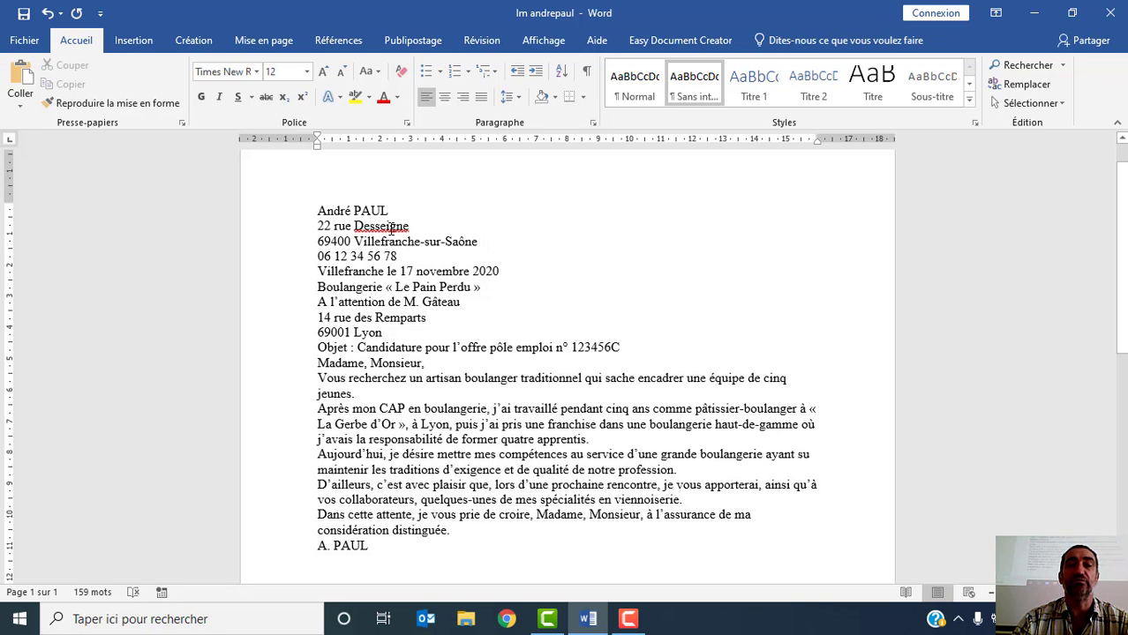
# - Make the sender's name line at the start of the letter bold and increase its font size to 14
pyautogui.click(281, 218)
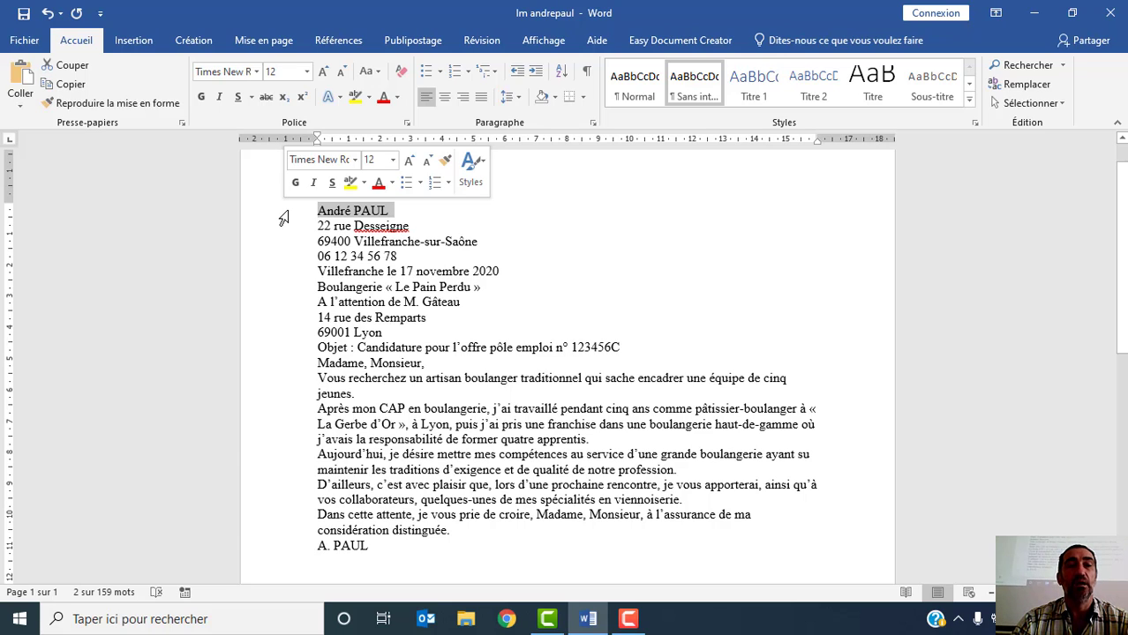
pyautogui.click(202, 99)
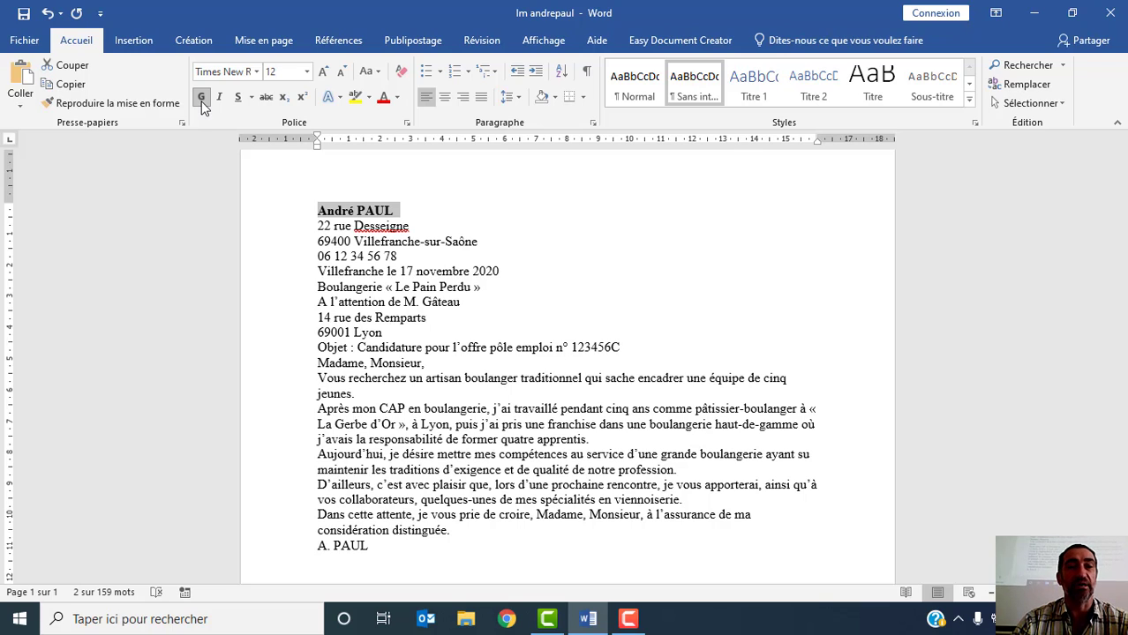
pyautogui.click(324, 74)
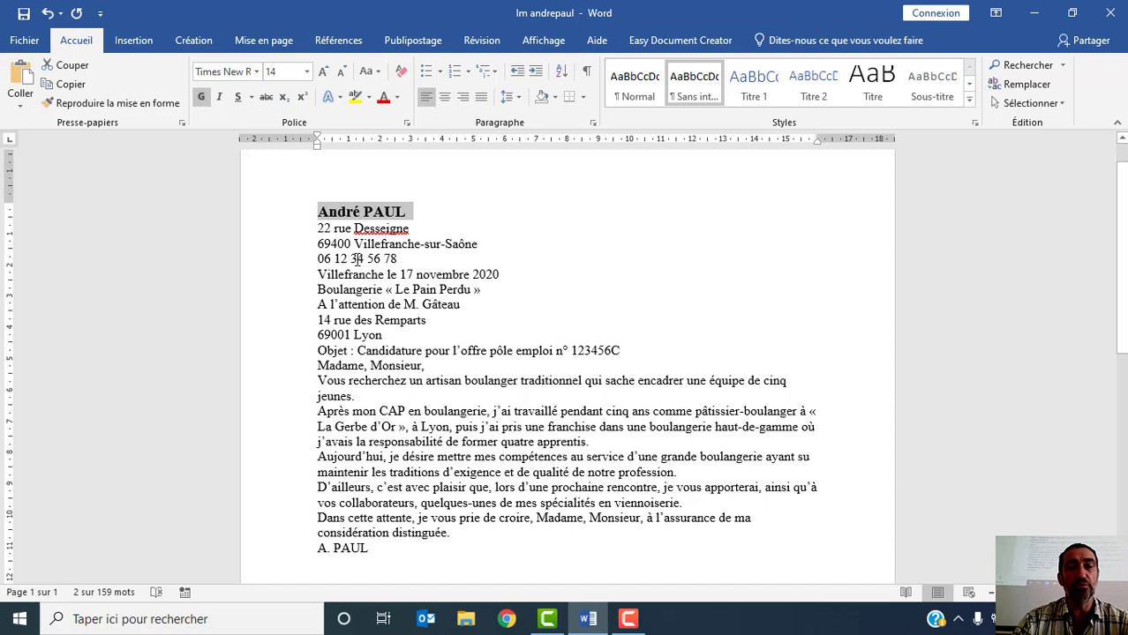
# - Place the cursor in front of the sender's phone number and open the full set of special characters for insertion
pyautogui.click(342, 258)
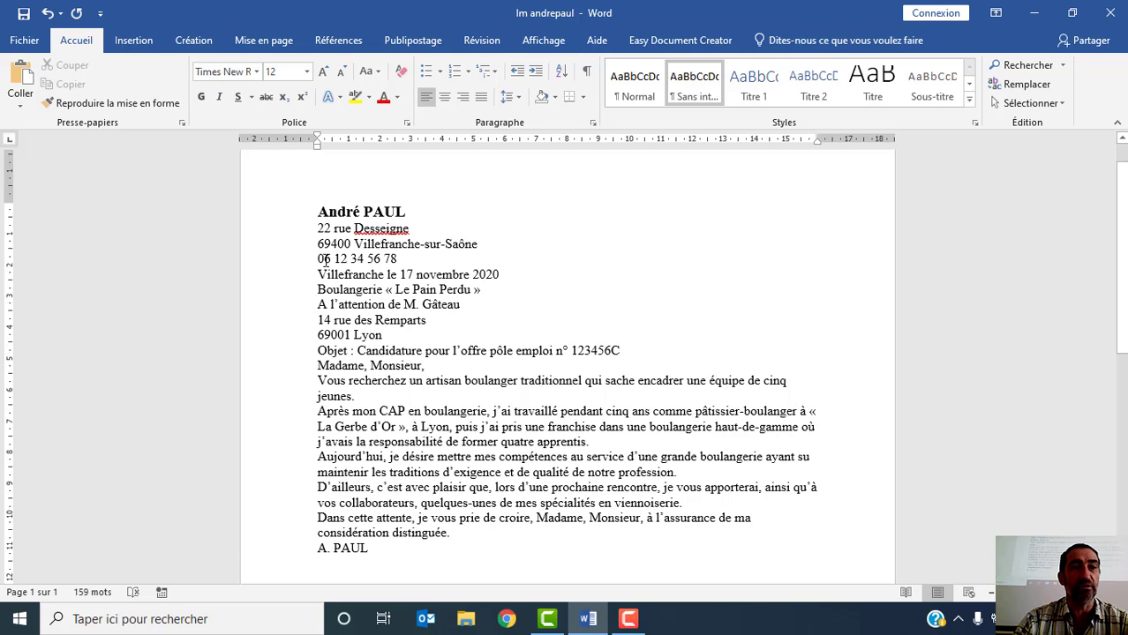
pyautogui.click(134, 42)
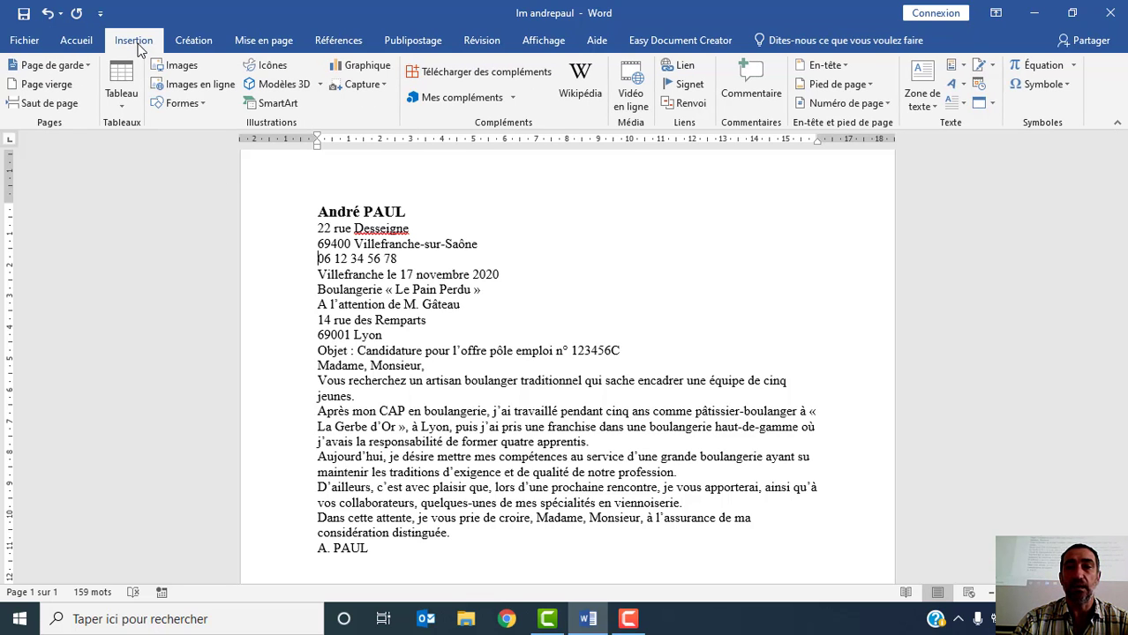
pyautogui.click(1066, 85)
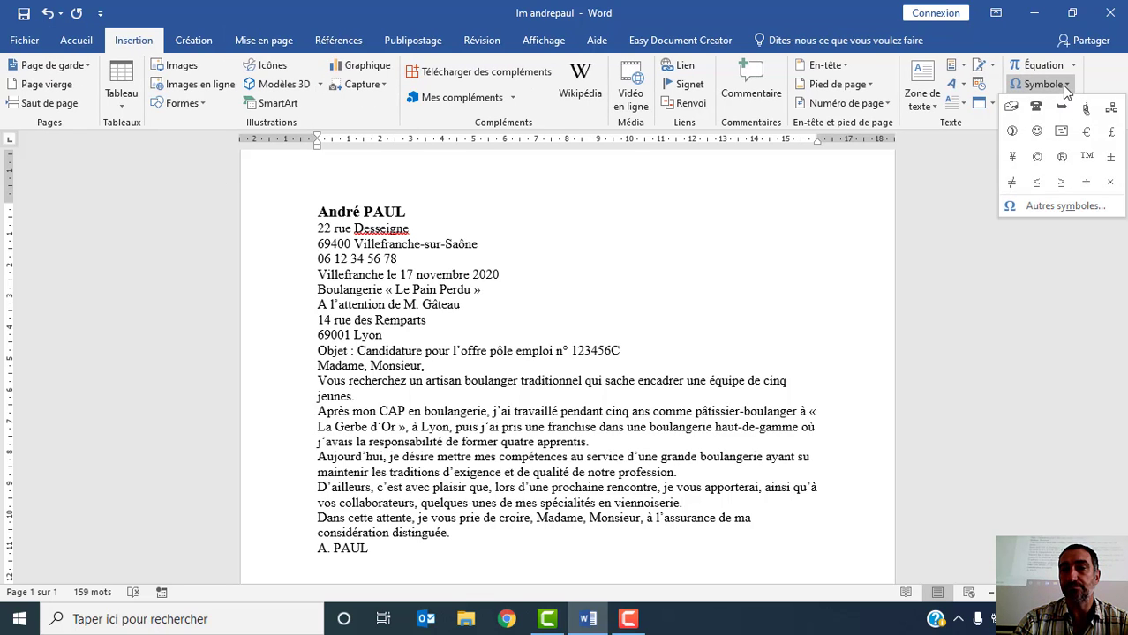
pyautogui.click(1040, 206)
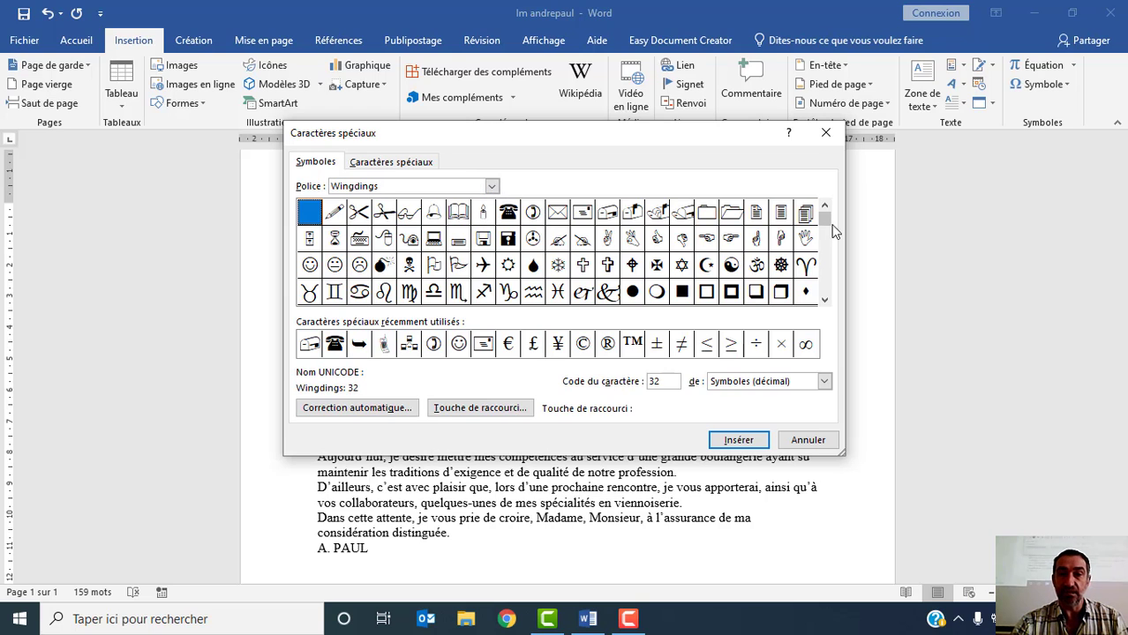
pyautogui.moveTo(828, 255); pyautogui.dragTo(827, 219)
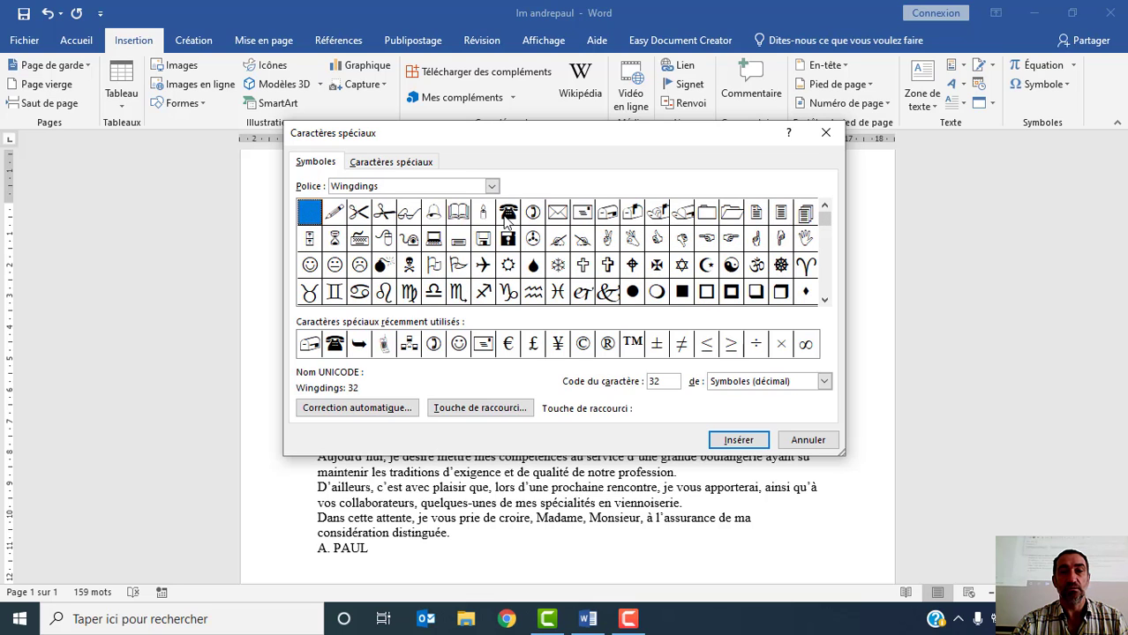
# - Browse the fonts available for the special characters and switch the symbol set to Webdings
pyautogui.click(492, 186)
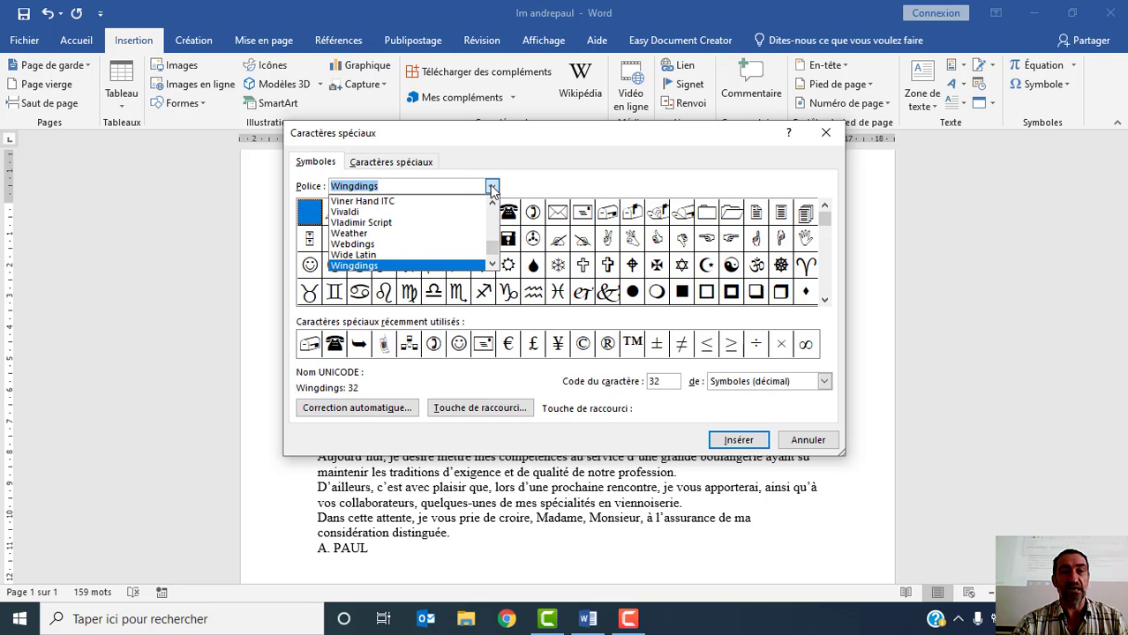
pyautogui.click(445, 266)
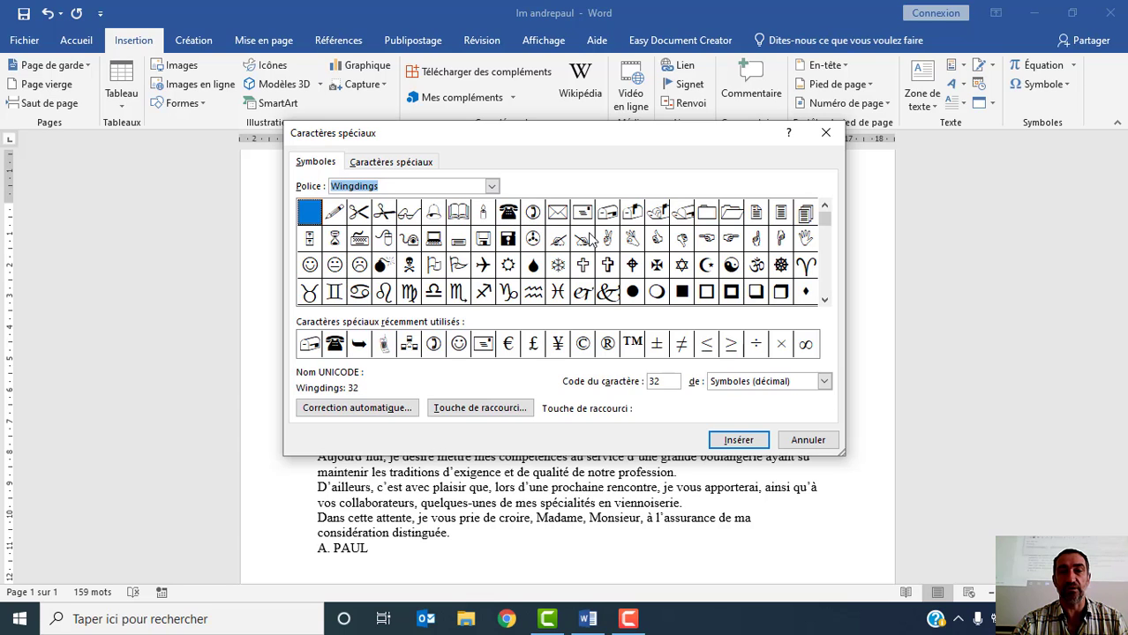
pyautogui.click(491, 186)
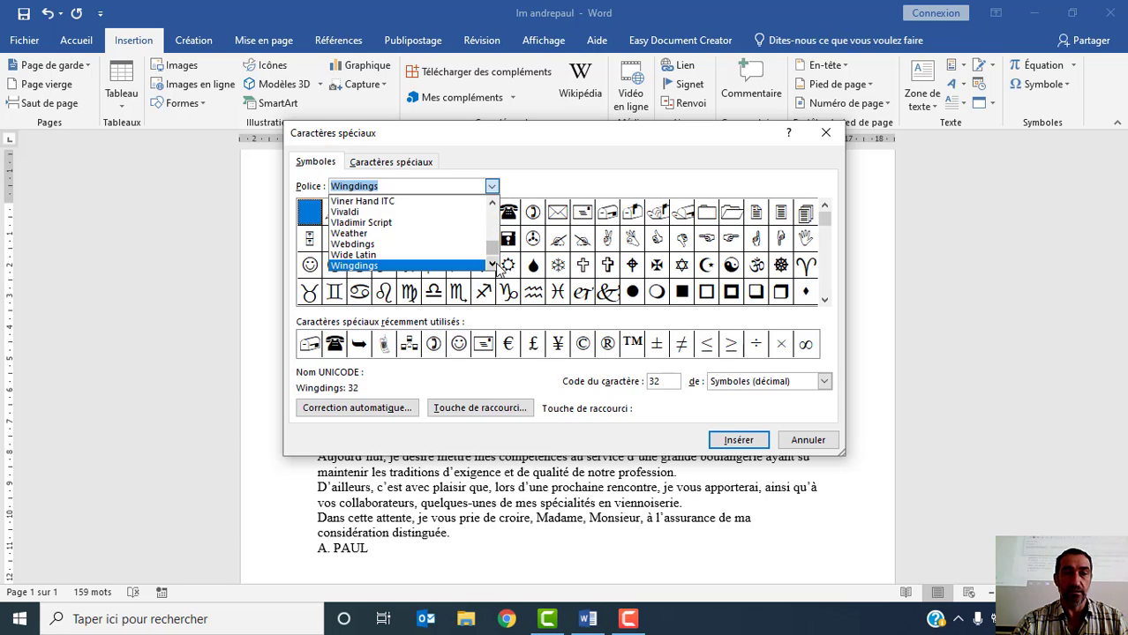
pyautogui.click(492, 265)
pyautogui.click(493, 265)
pyautogui.click(493, 265)
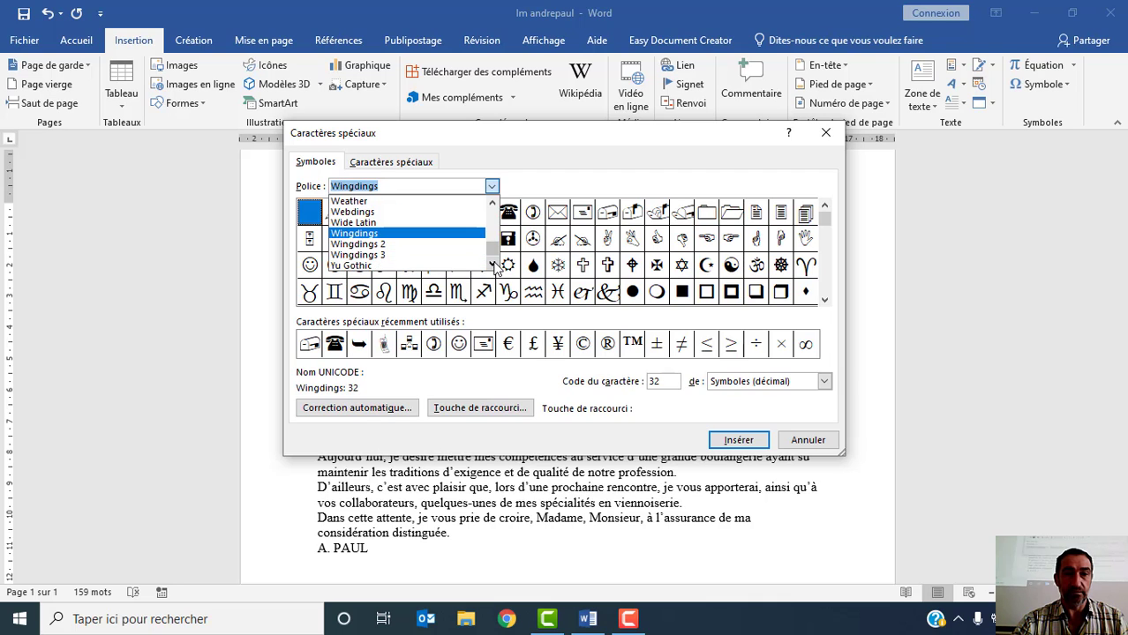
pyautogui.click(492, 265)
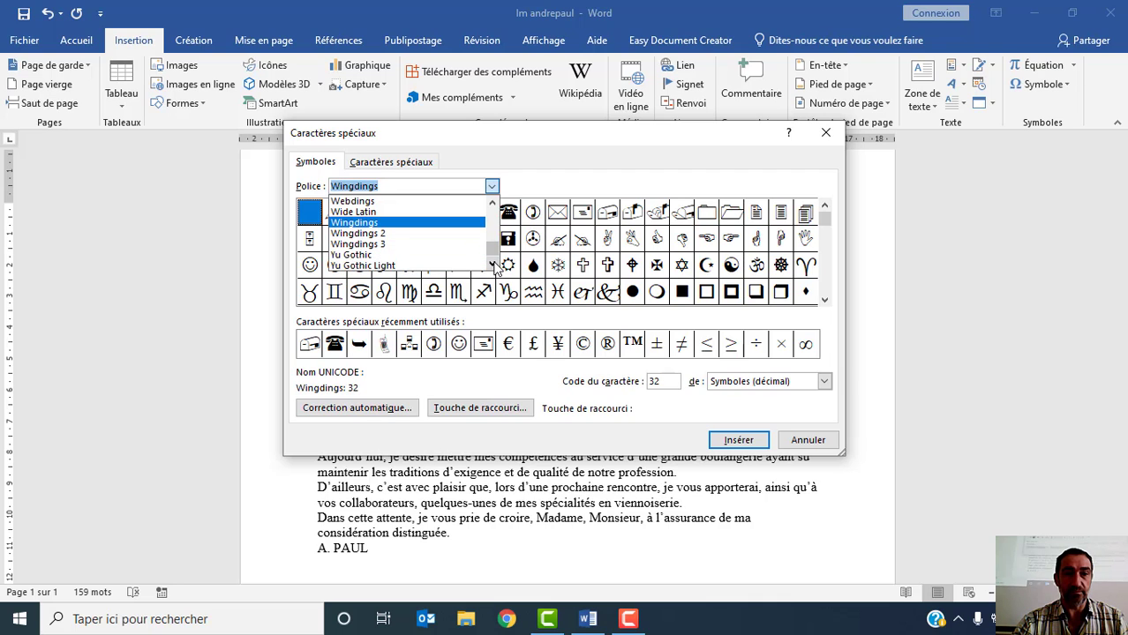
pyautogui.click(435, 202)
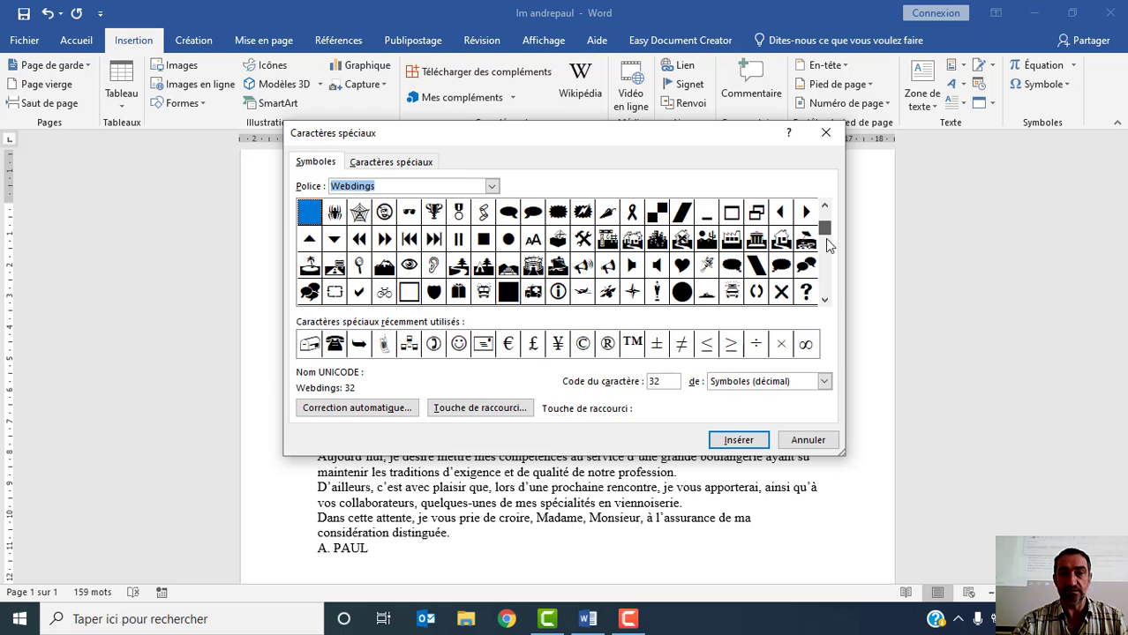
# - Insert the mobile phone symbol (Webdings character code 200) in front of the sender's phone number and close the special characters dialog
pyautogui.moveTo(825, 220); pyautogui.dragTo(828, 294)
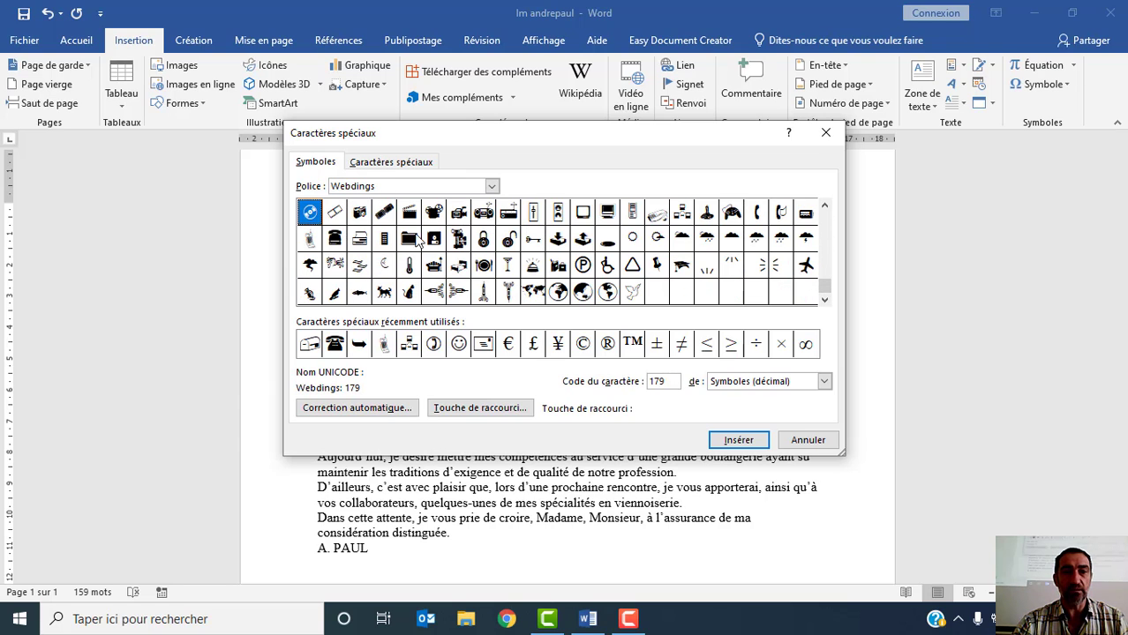
pyautogui.click(310, 242)
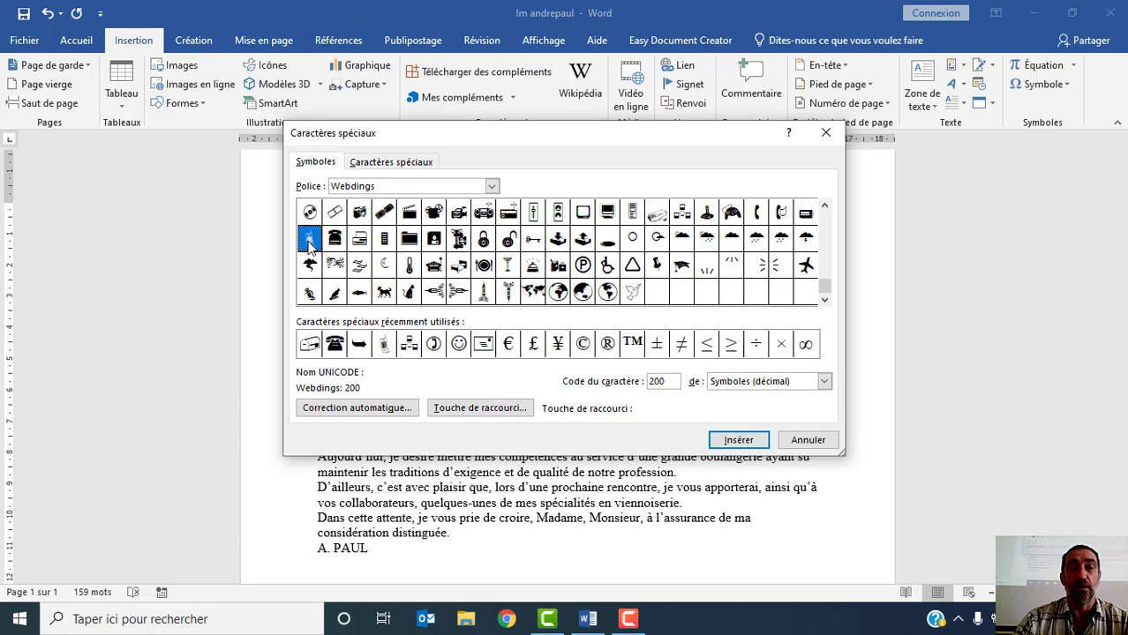
pyautogui.click(735, 441)
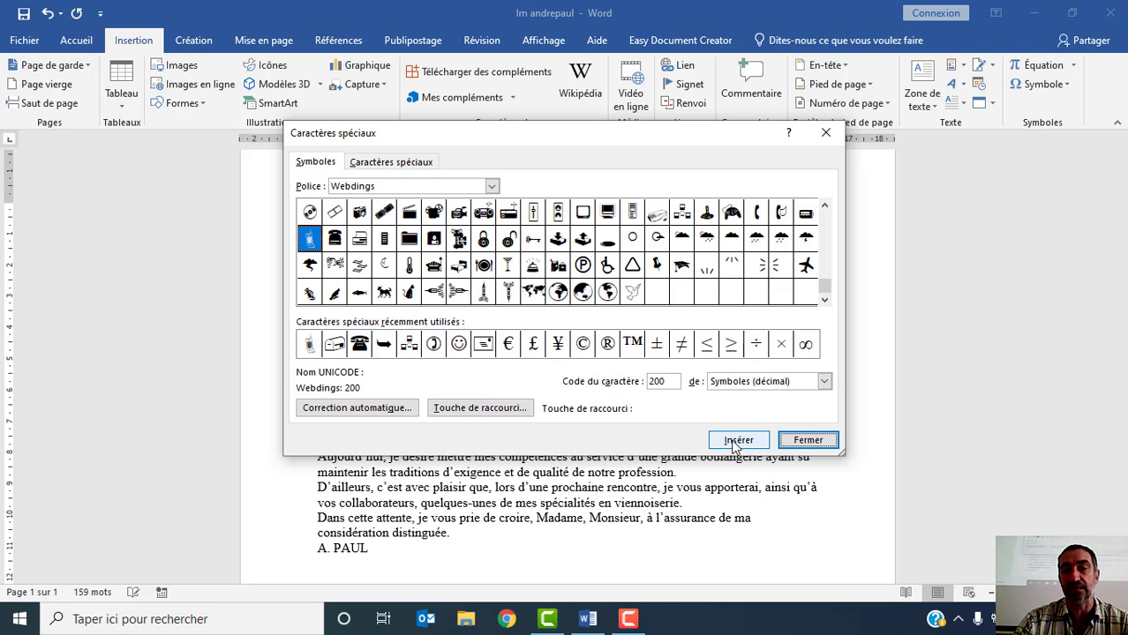
pyautogui.click(809, 441)
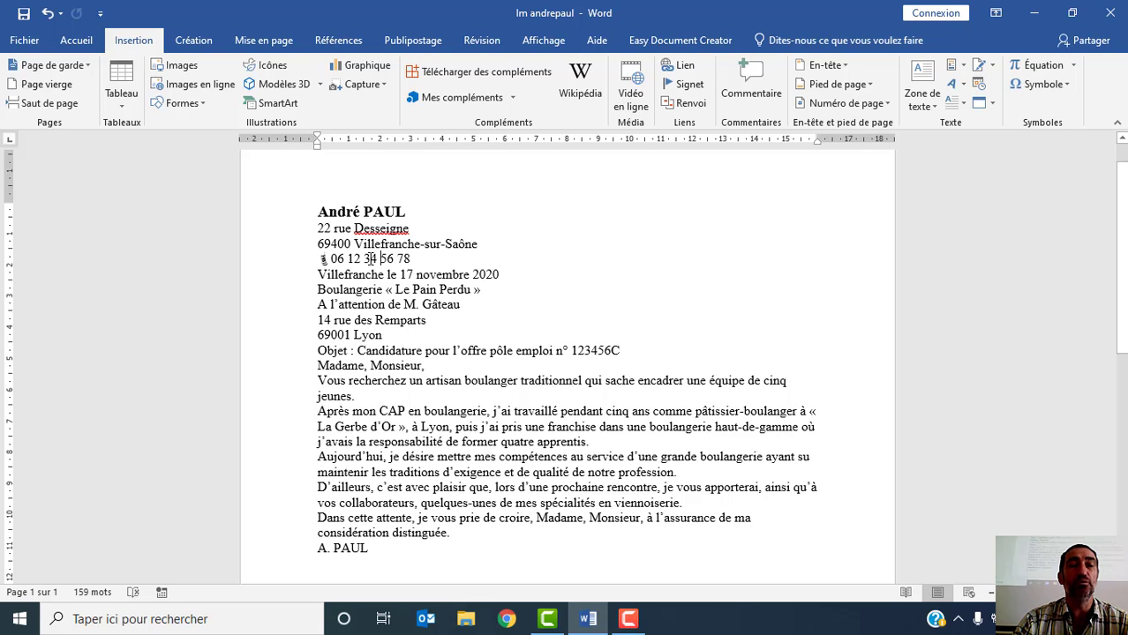
# - Set the paragraph spacing after the sender's phone number line to 42 pt
pyautogui.click(264, 41)
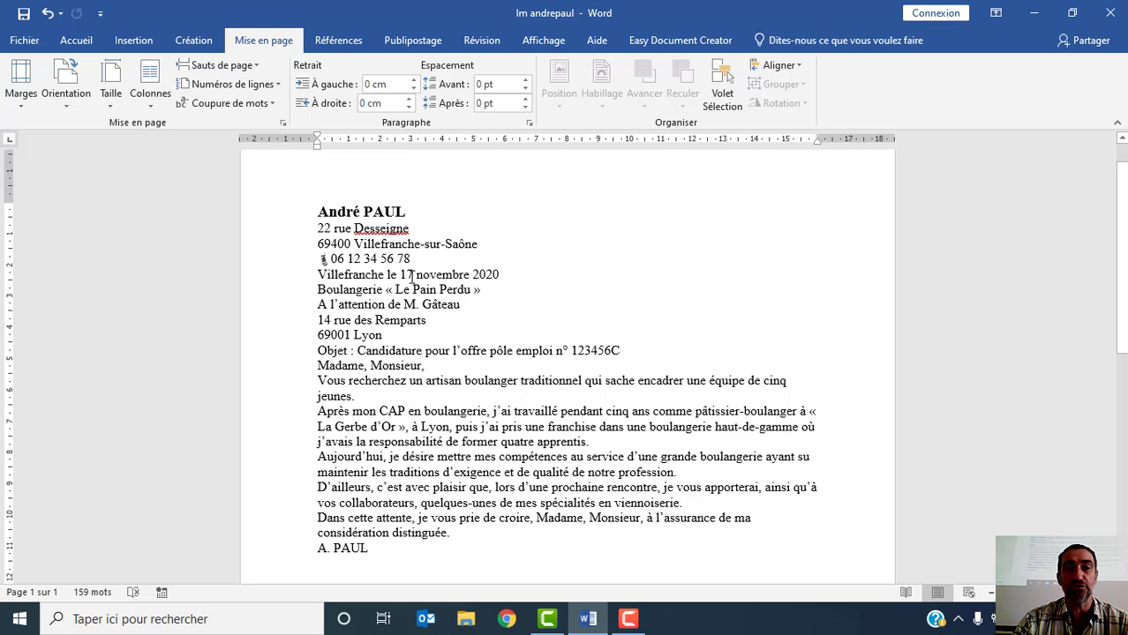
pyautogui.click(524, 108)
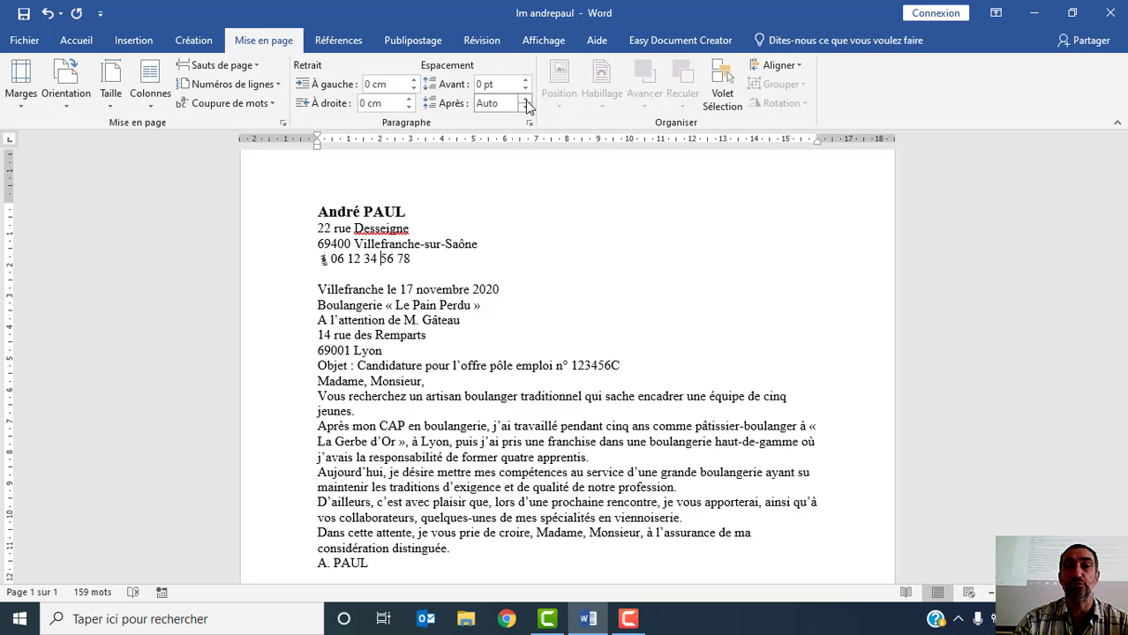
pyautogui.click(525, 99)
pyautogui.click(525, 99)
pyautogui.click(526, 99)
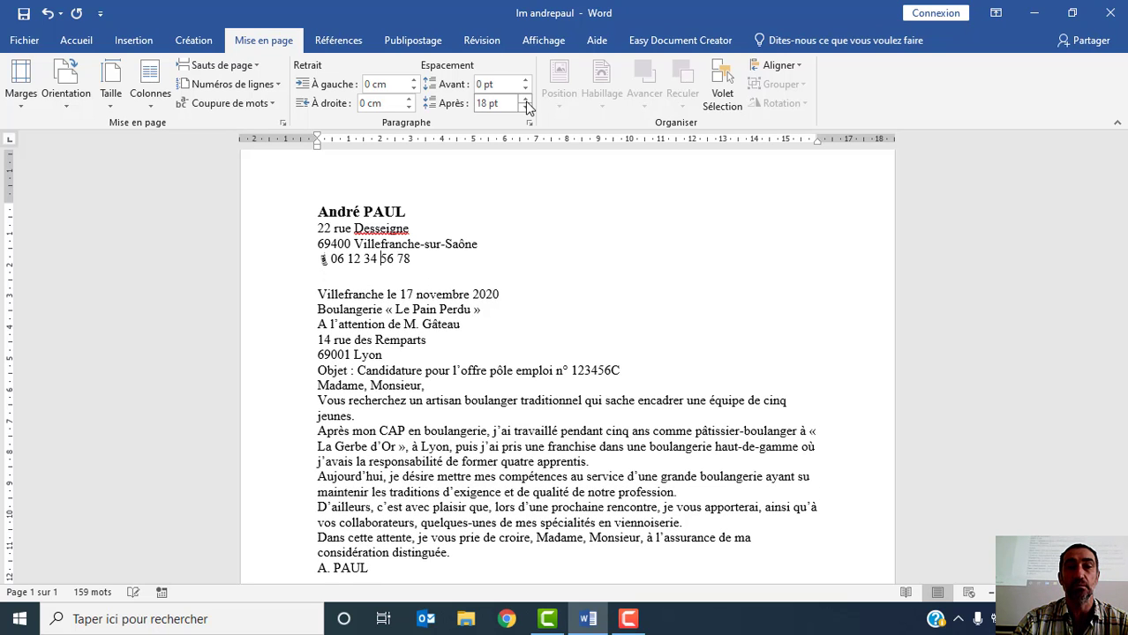
pyautogui.click(525, 100)
pyautogui.click(525, 100)
pyautogui.click(526, 100)
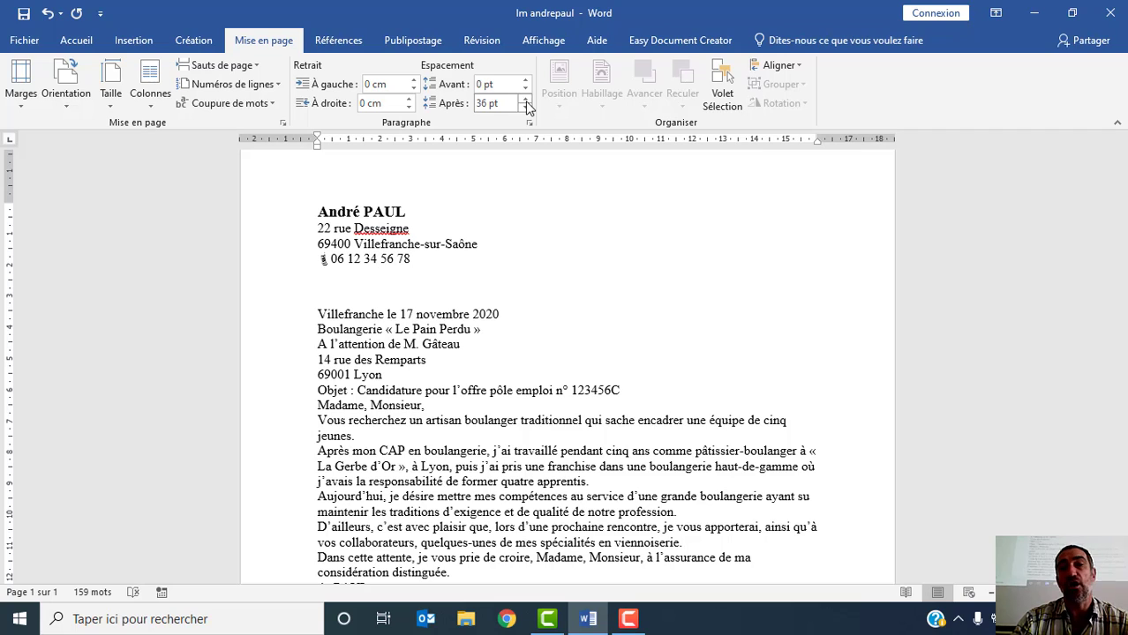
pyautogui.click(525, 100)
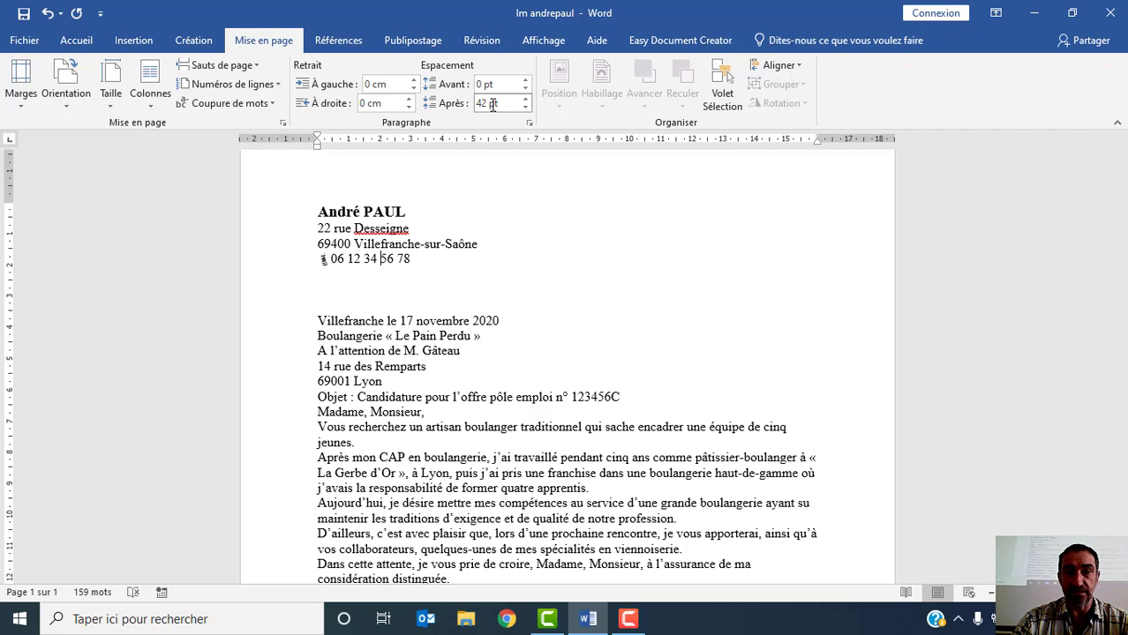
# - Set the paragraph spacing after the place and date line to 42 pt
pyautogui.click(391, 321)
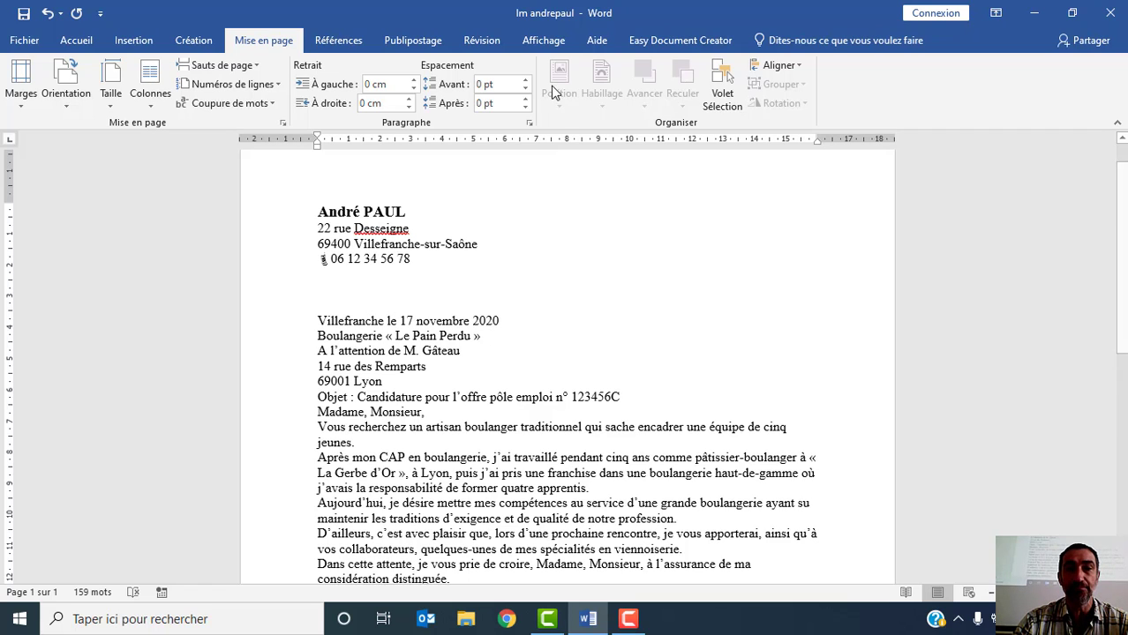
pyautogui.click(527, 100)
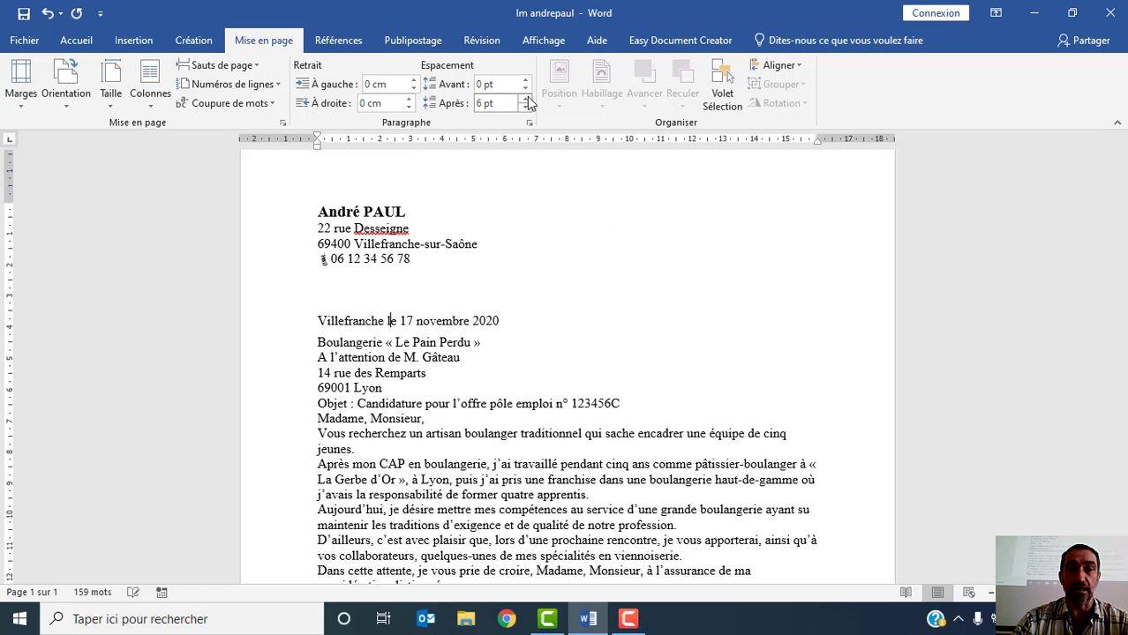
pyautogui.click(527, 100)
pyautogui.click(527, 100)
pyautogui.click(527, 100)
pyautogui.click(527, 100)
pyautogui.click(527, 100)
pyautogui.click(527, 100)
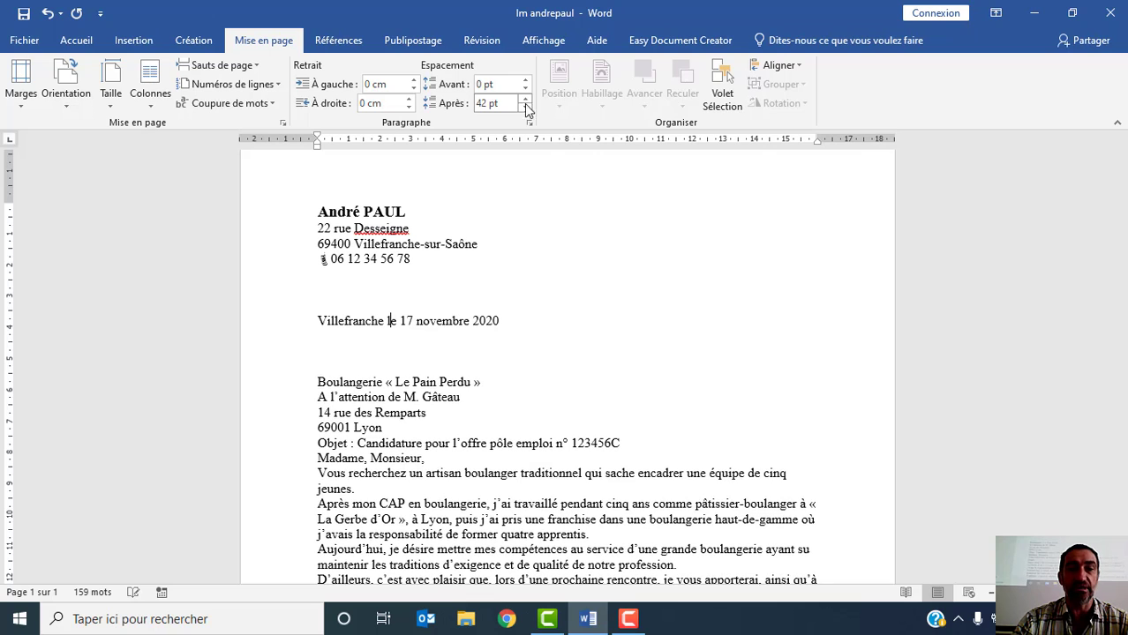
# - Set the paragraph spacing before the "Objet" line to 42 pt
pyautogui.scroll(-1, 482, 256)
pyautogui.scroll(-2, 483, 256)
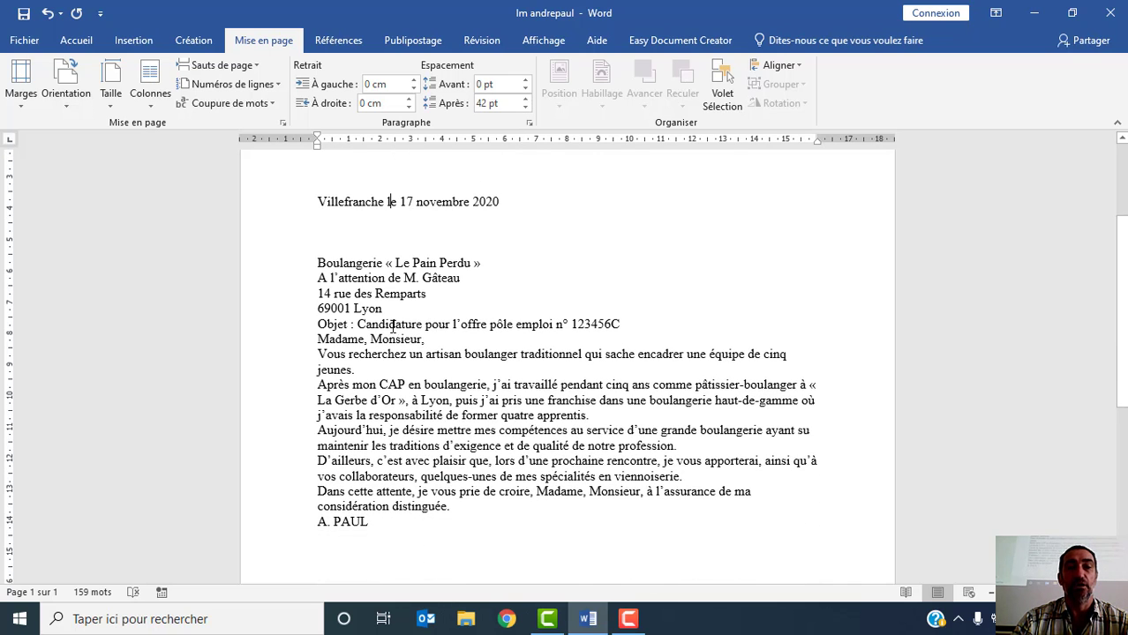
pyautogui.scroll(1, 408, 326)
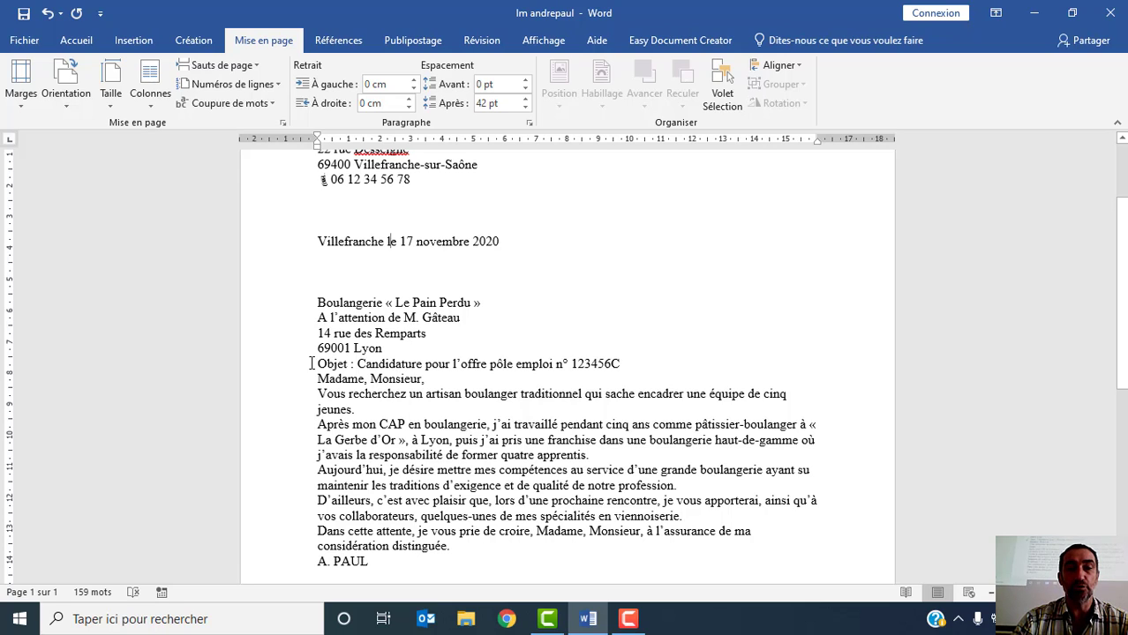
pyautogui.click(435, 367)
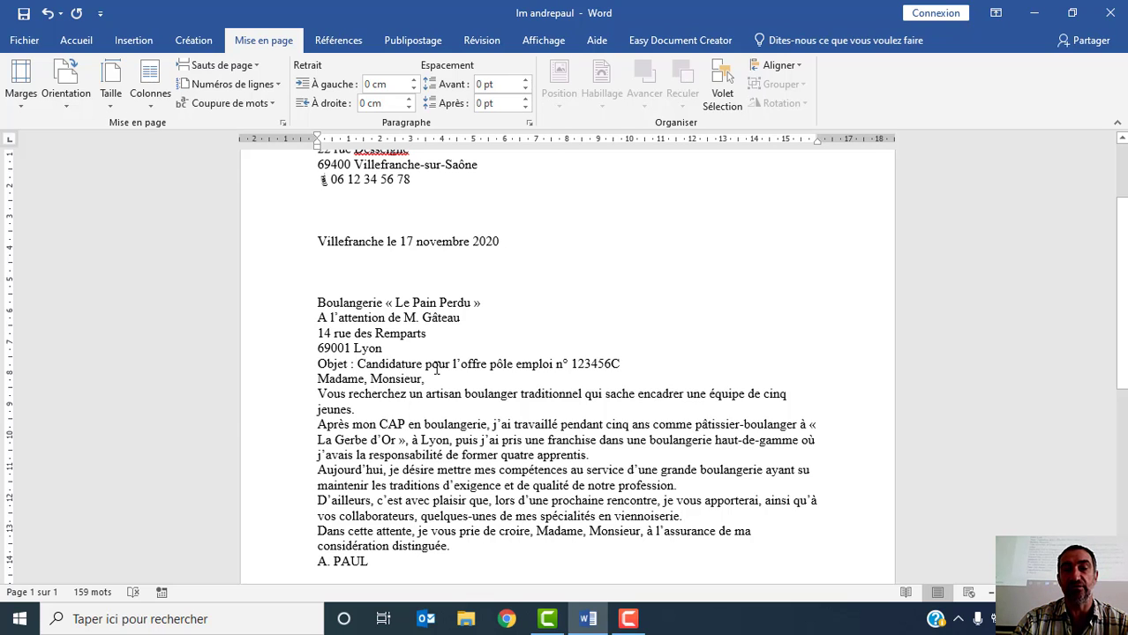
pyautogui.click(526, 79)
pyautogui.click(526, 80)
pyautogui.click(526, 80)
pyautogui.click(526, 80)
pyautogui.click(526, 79)
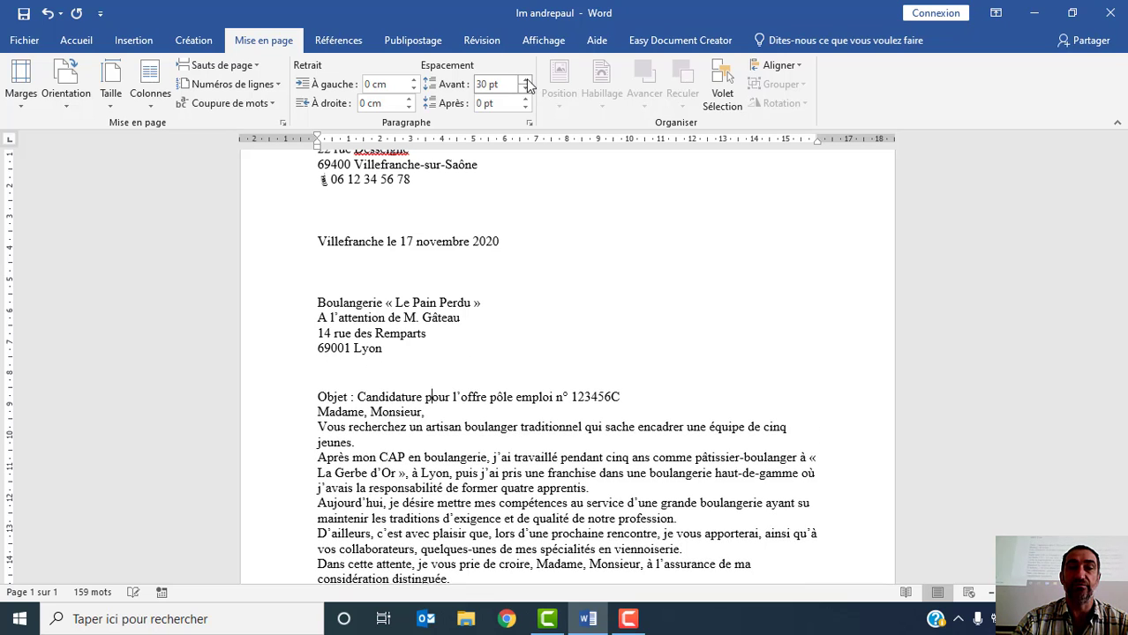
pyautogui.click(526, 79)
pyautogui.click(526, 79)
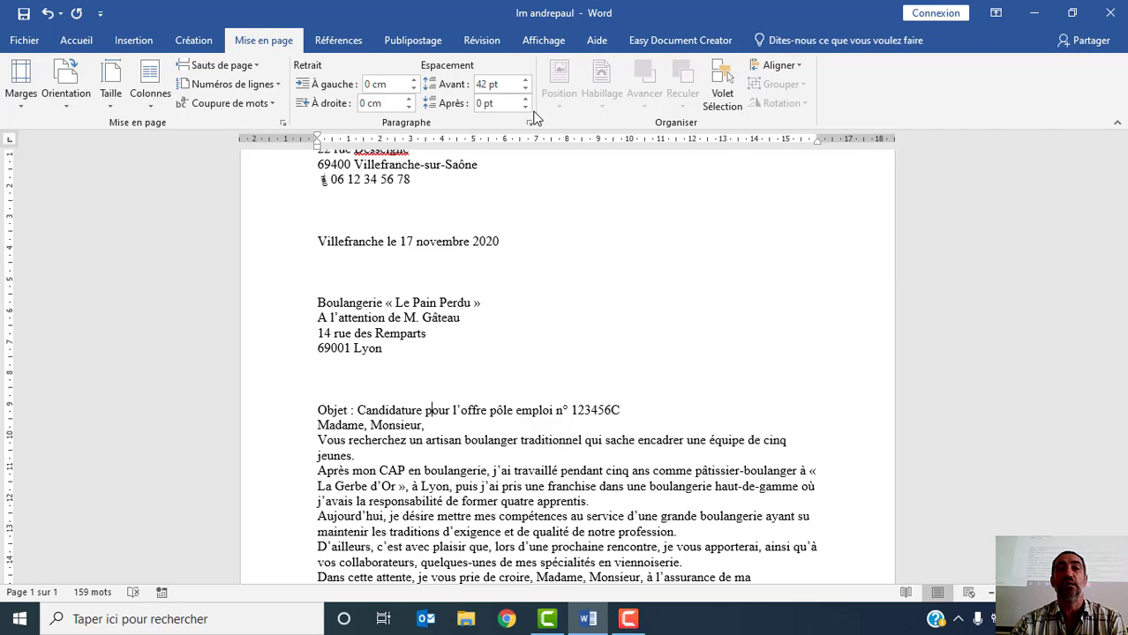
# - Set the paragraph spacing after the "Objet" line to 42 pt as well
pyautogui.click(526, 99)
pyautogui.click(526, 100)
pyautogui.click(526, 100)
pyautogui.click(526, 100)
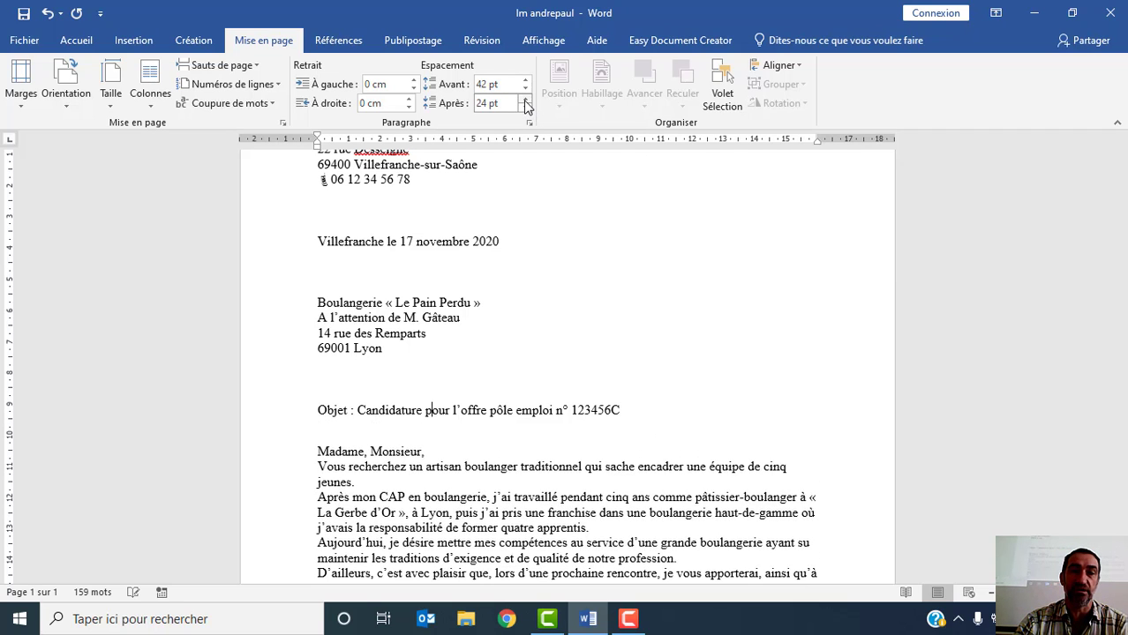
pyautogui.click(526, 100)
pyautogui.click(526, 100)
pyautogui.click(526, 100)
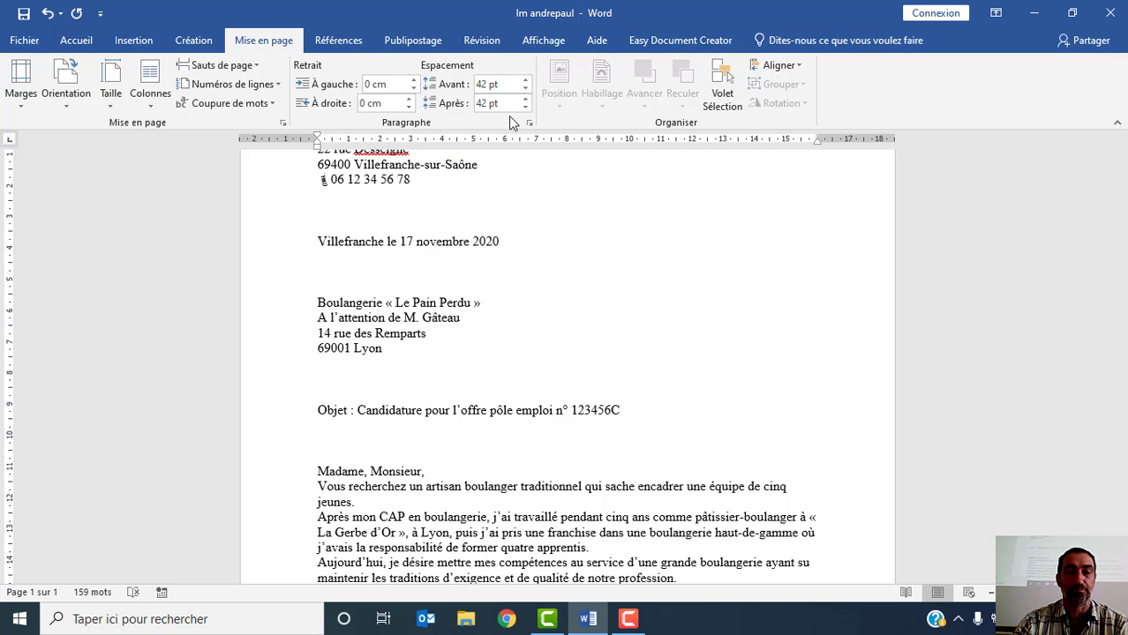
# - Set the paragraph spacing before the signature line at the end of the letter to 42 pt
pyautogui.click(338, 40)
pyautogui.scroll(-5, 530, 370)
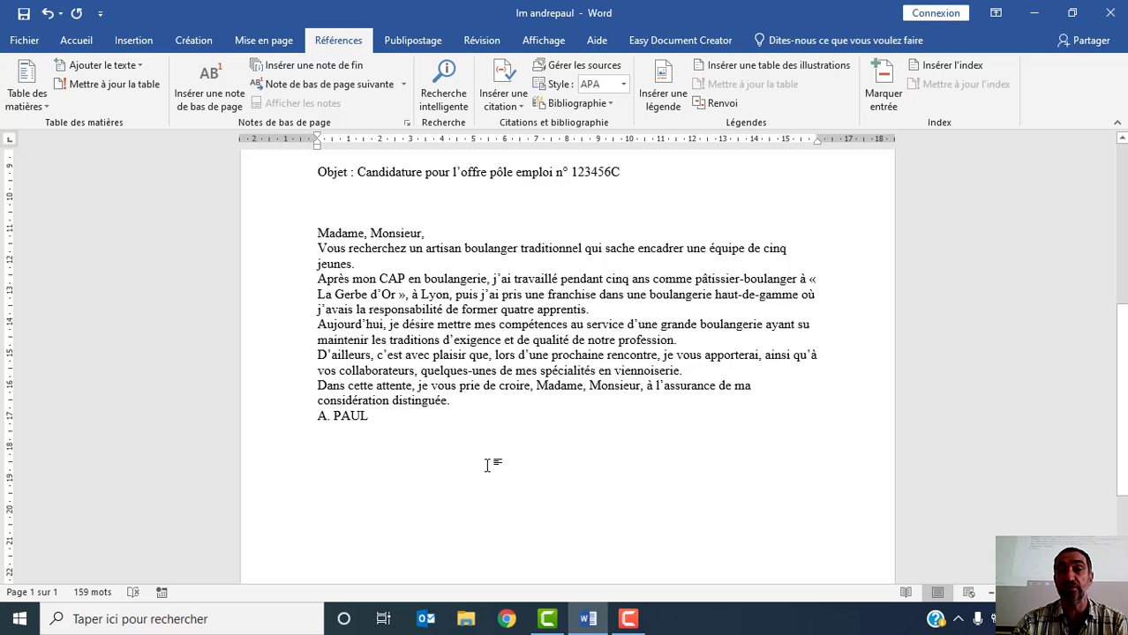
pyautogui.click(248, 39)
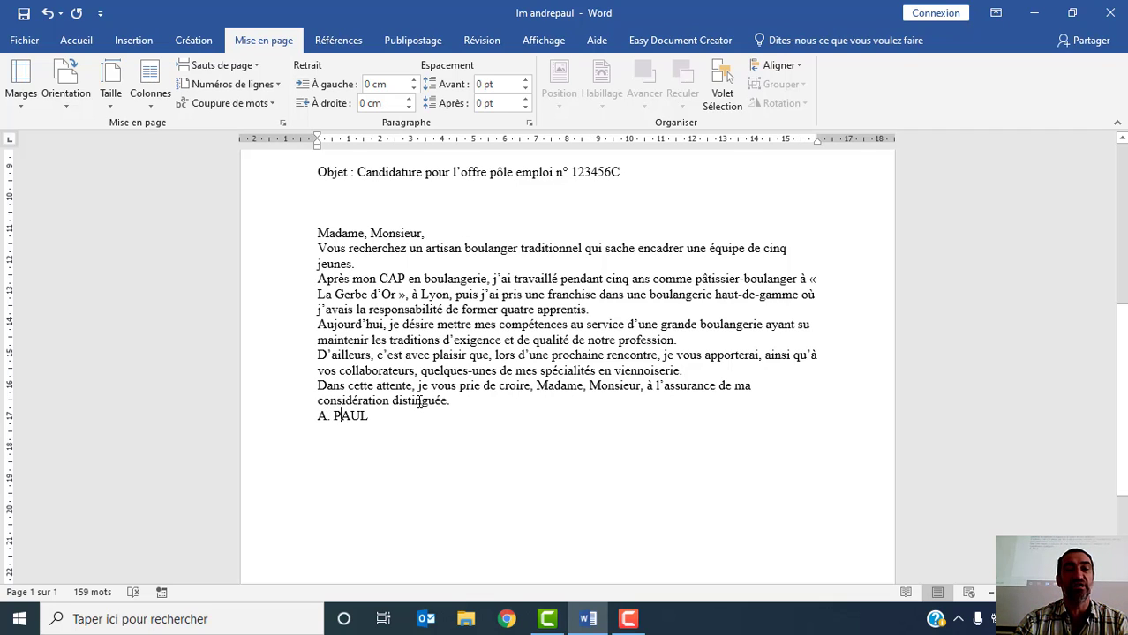
pyautogui.click(338, 416)
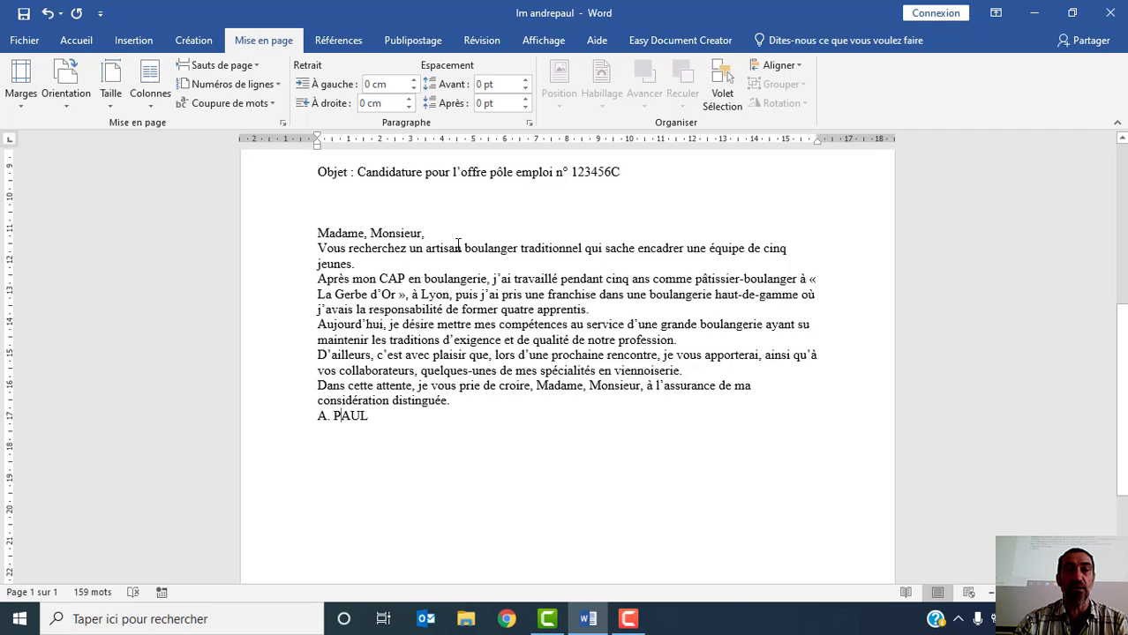
pyautogui.click(526, 80)
pyautogui.click(526, 79)
pyautogui.click(527, 80)
pyautogui.click(526, 80)
pyautogui.click(526, 80)
pyautogui.click(526, 79)
pyautogui.click(526, 80)
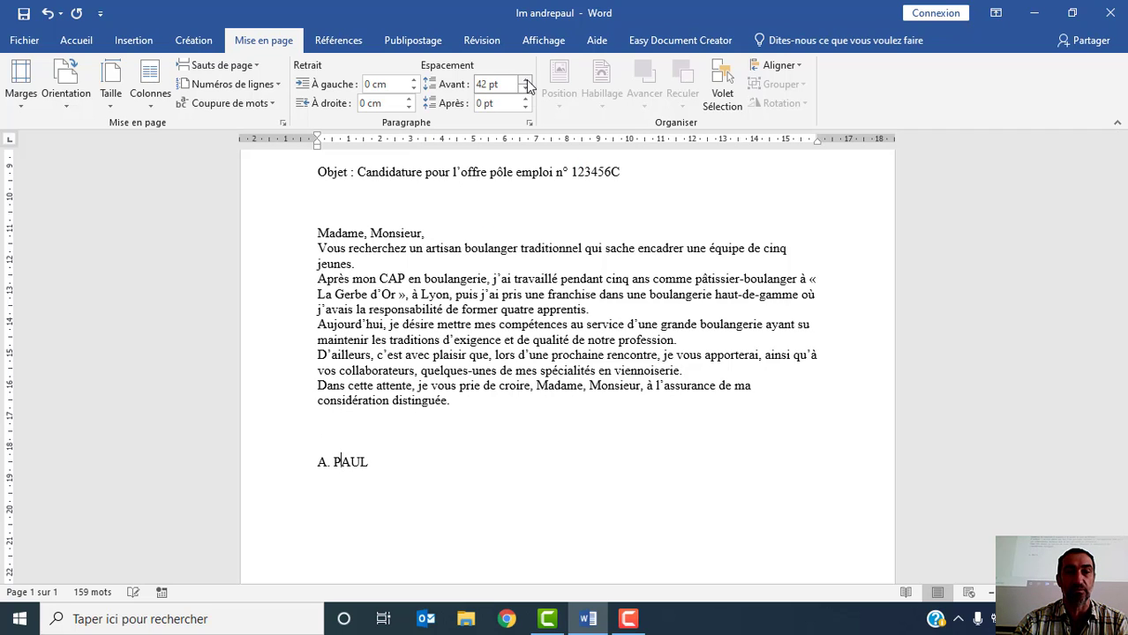
# - Select the letter's body paragraphs from "Vous recherchez" to "considération distinguée." and justify them
pyautogui.scroll(2, 621, 357)
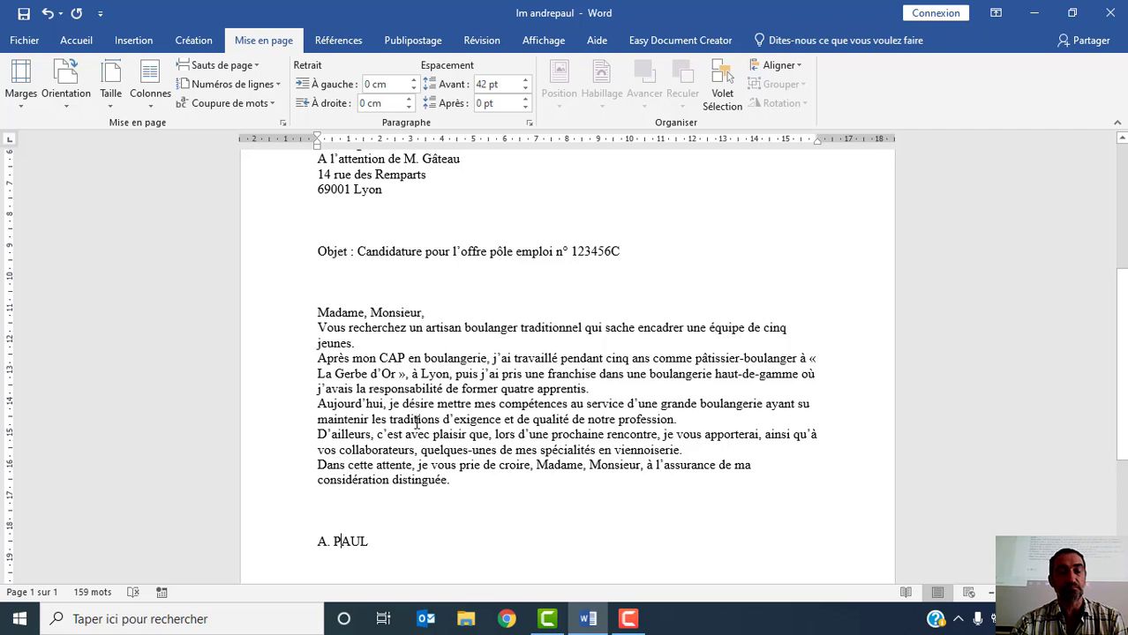
pyautogui.click(315, 327)
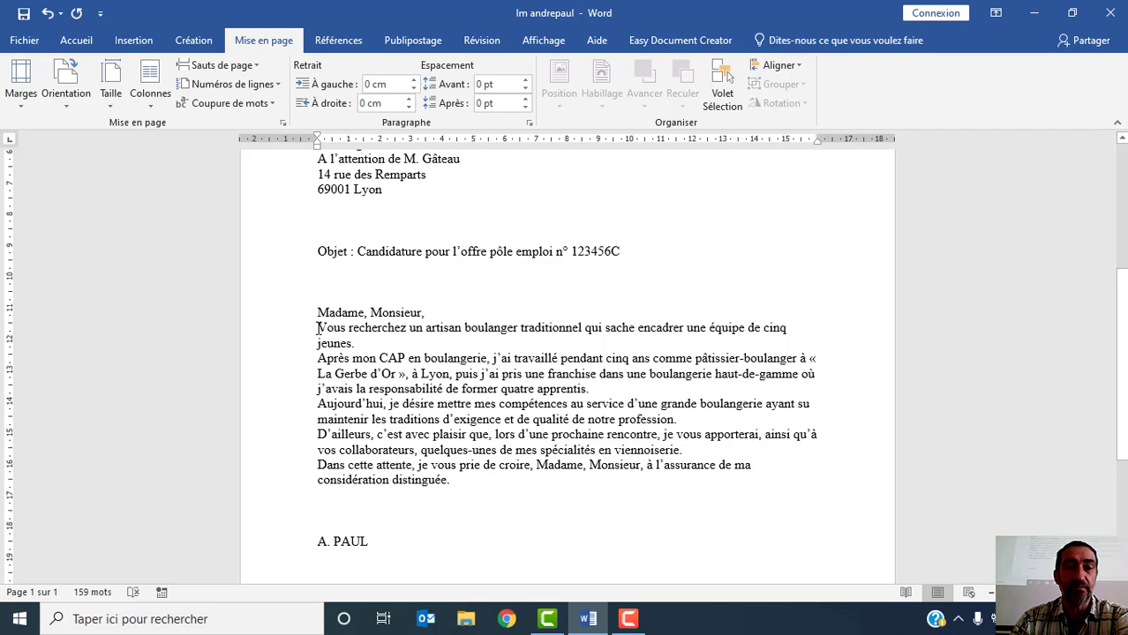
pyautogui.keyDown('shift'); pyautogui.click(455, 481); pyautogui.keyUp('shift')
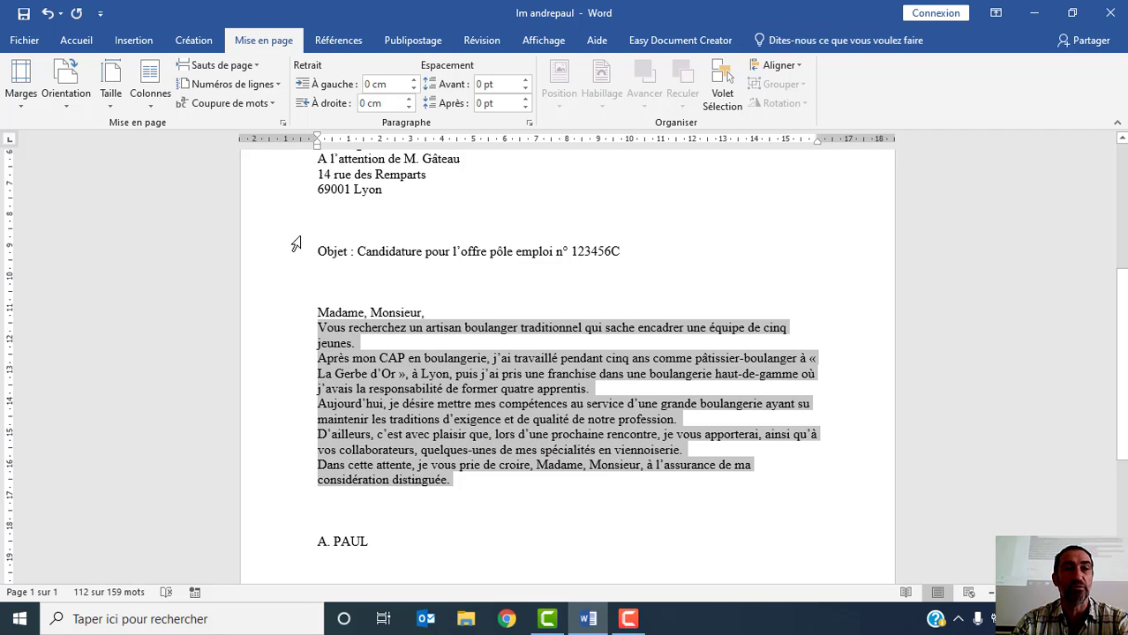
pyautogui.click(75, 48)
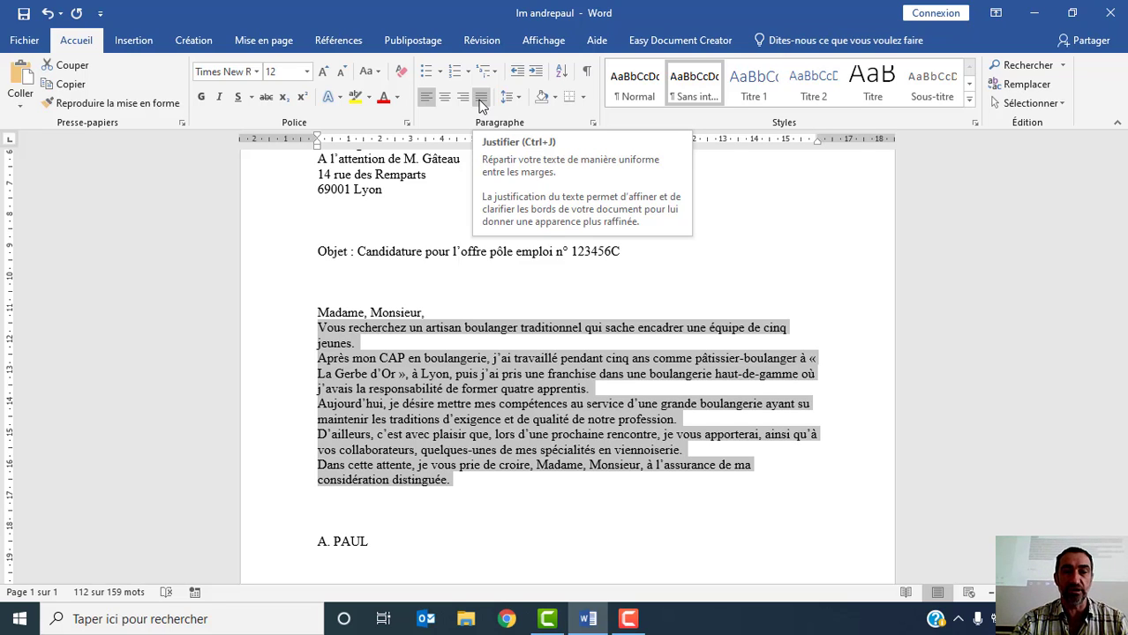
pyautogui.click(481, 97)
pyautogui.click(481, 103)
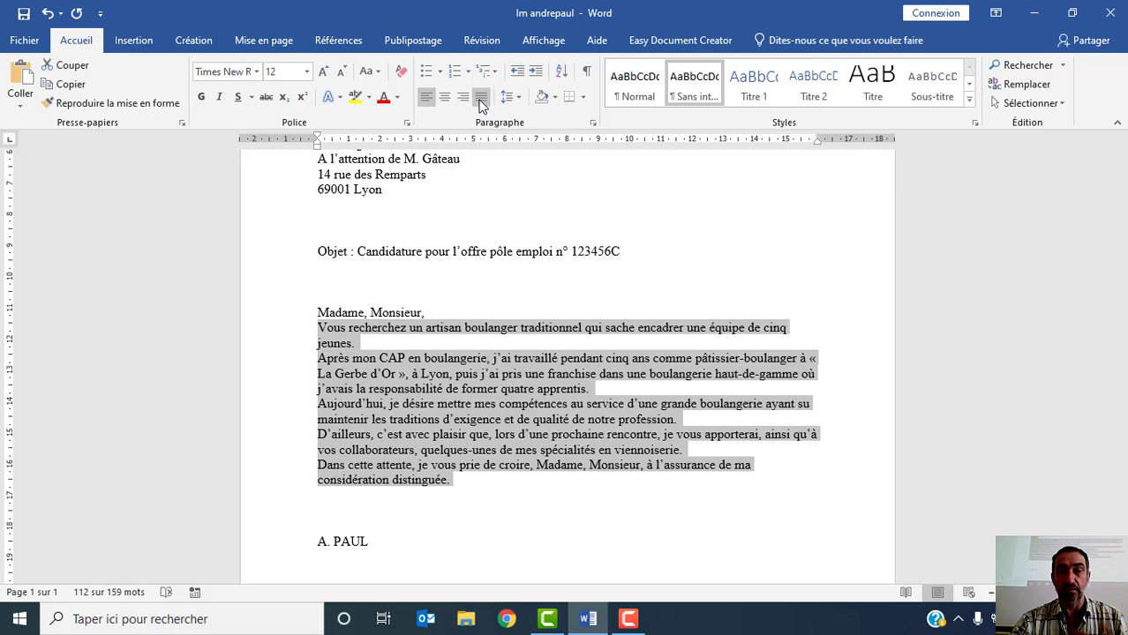
pyautogui.click(481, 103)
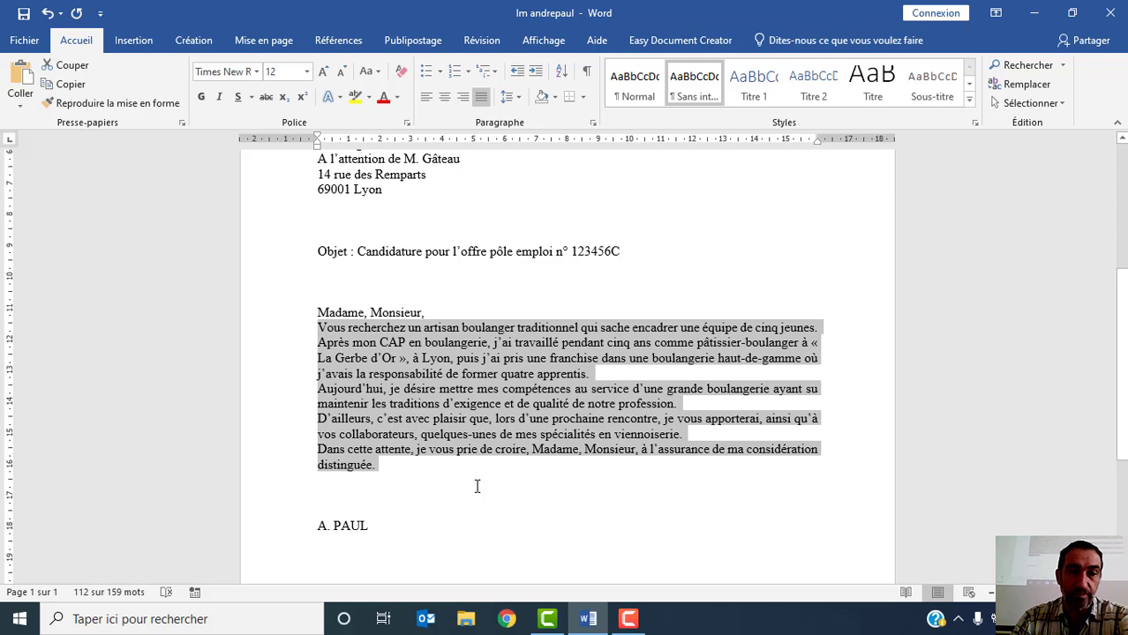
# - Set the paragraph spacing before the "Vous recherchez un artisan boulanger" paragraph to 12 pt
pyautogui.click(400, 339)
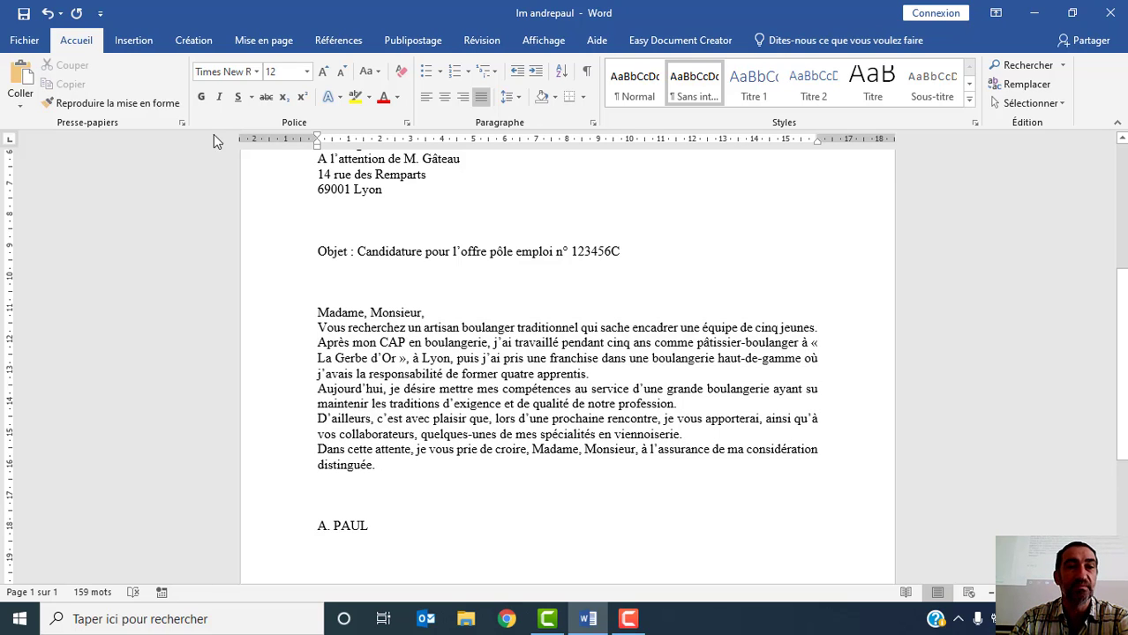
pyautogui.click(257, 44)
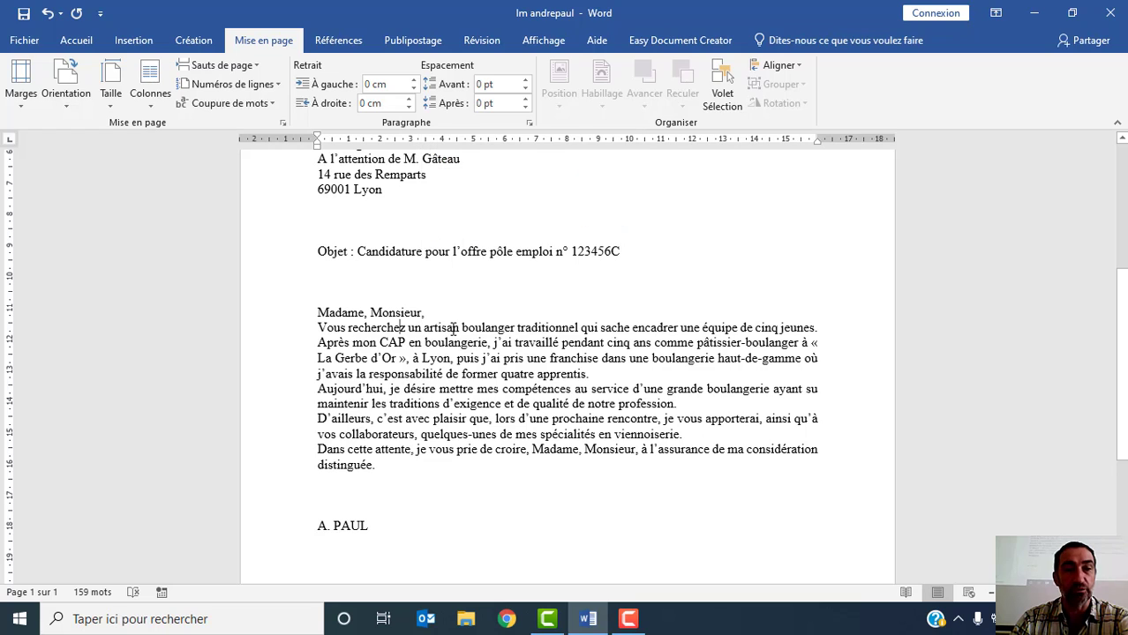
pyautogui.click(525, 80)
pyautogui.click(525, 80)
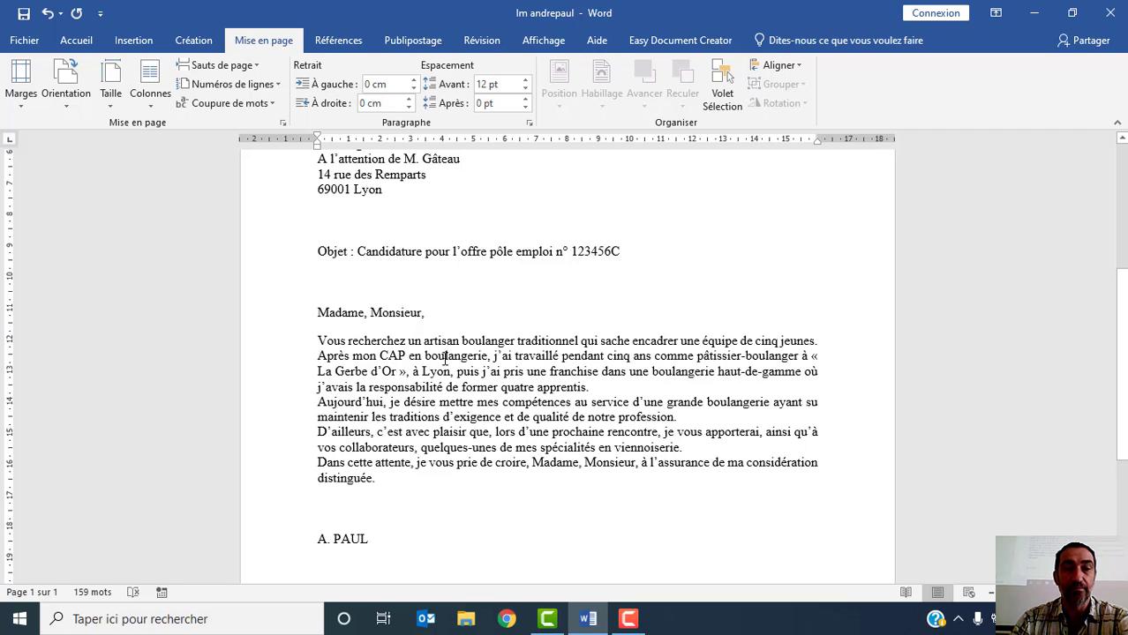
# - Set the paragraph spacing before the "Après mon CAP en boulangerie" paragraph to 12 pt
pyautogui.click(448, 355)
pyautogui.click(525, 81)
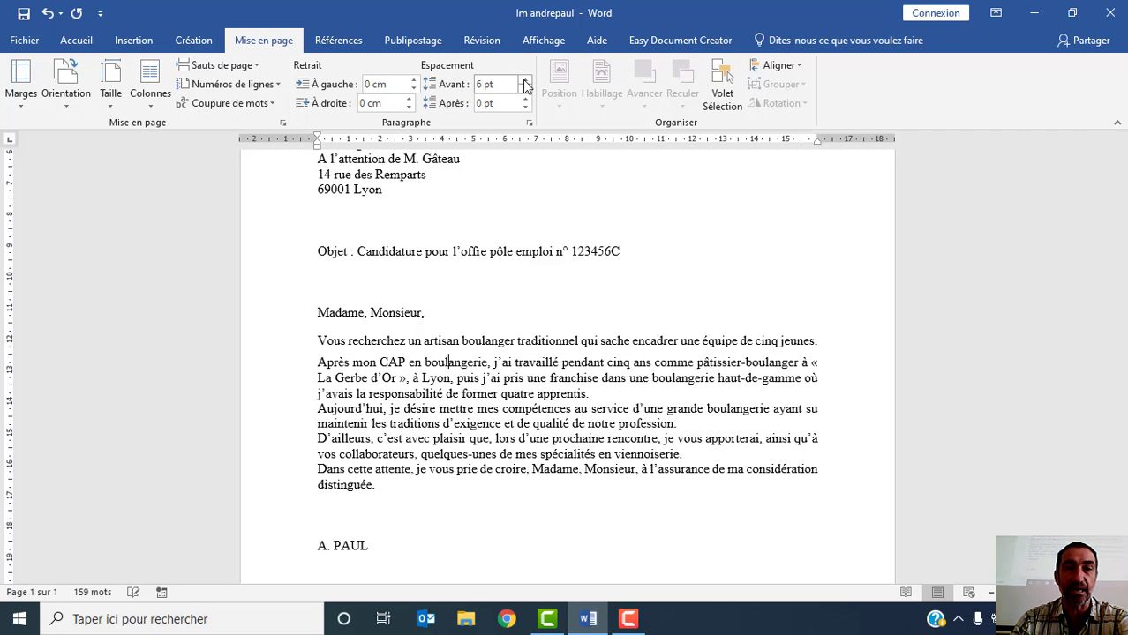
pyautogui.click(525, 80)
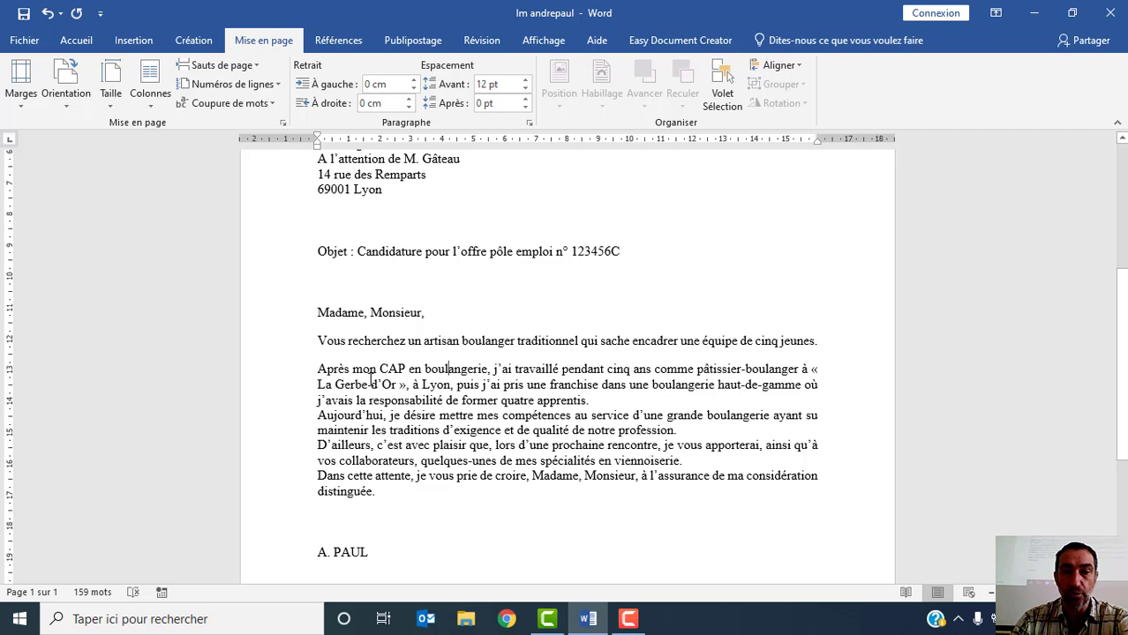
# - Set the paragraph spacing before the "Aujourd'hui, je désire" paragraph to 12 pt
pyautogui.click(391, 415)
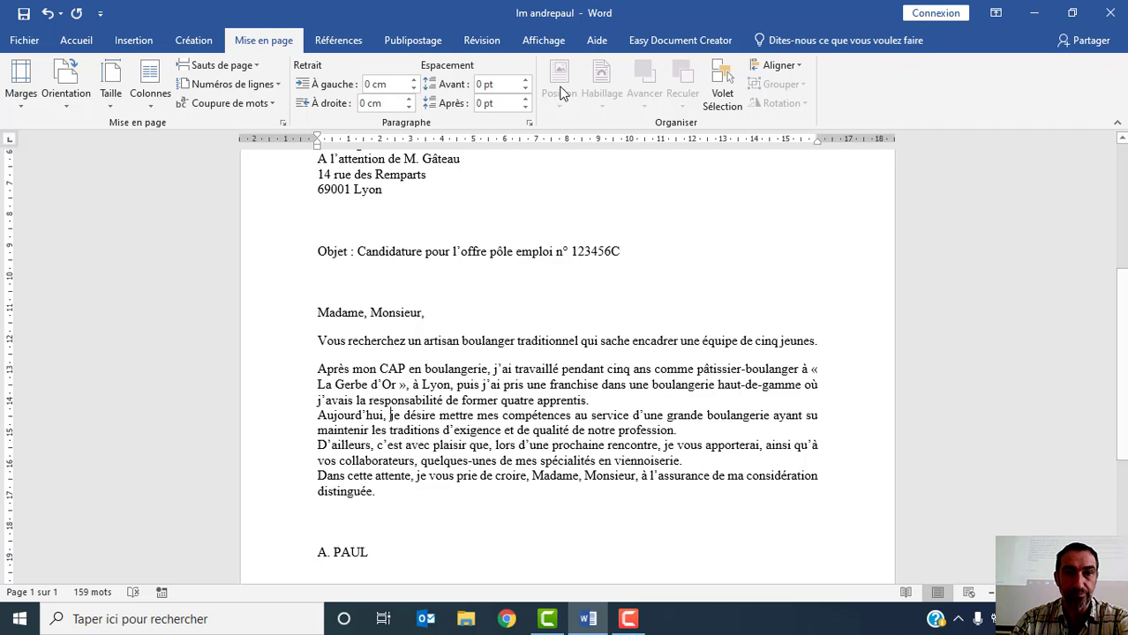
pyautogui.click(525, 81)
pyautogui.click(525, 81)
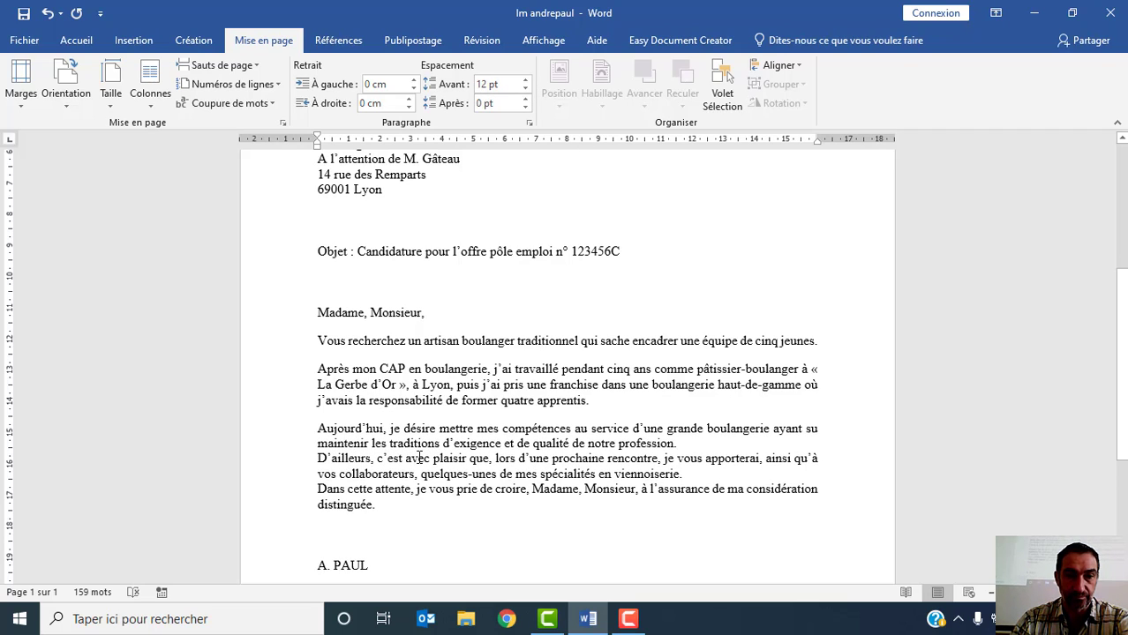
# - Set the paragraph spacing before the "D'ailleurs, c'est avec plaisir" paragraph to 12 pt
pyautogui.click(525, 90)
pyautogui.click(525, 89)
pyautogui.click(525, 80)
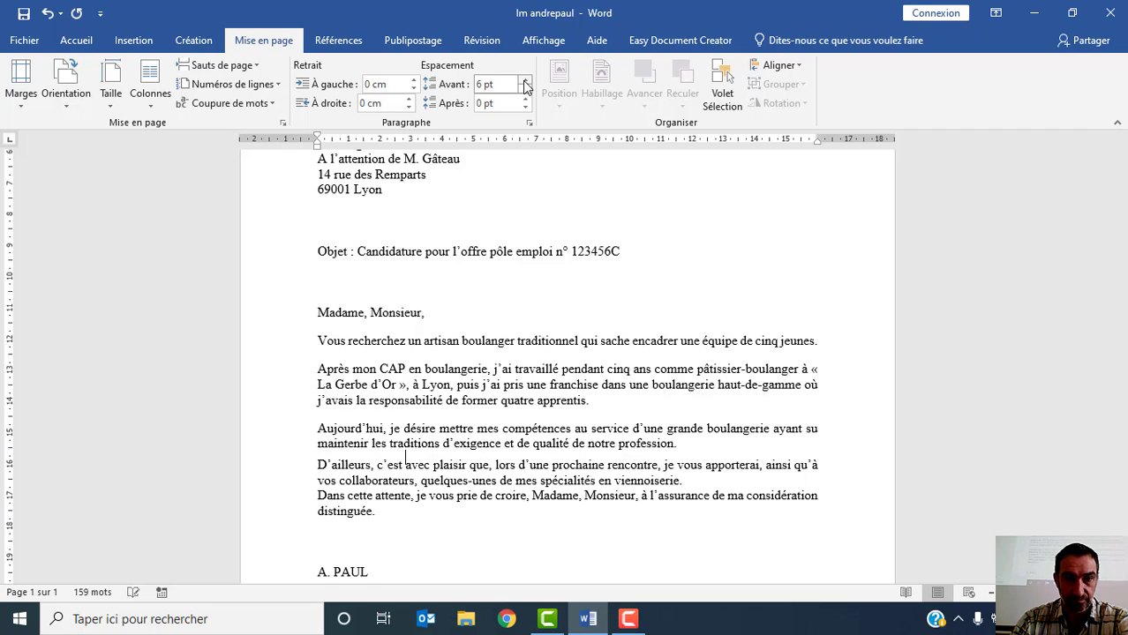
pyautogui.click(525, 80)
# - Set the paragraph spacing before the closing paragraph "Dans cette attente" to 12 pt
pyautogui.scroll(-1, 558, 421)
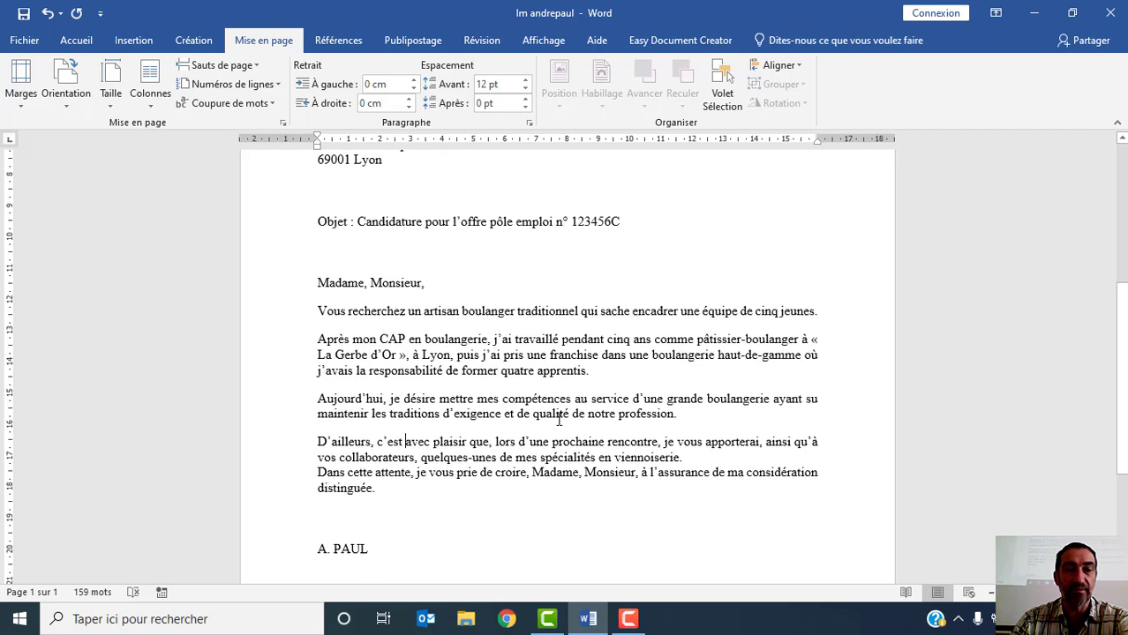
pyautogui.click(453, 462)
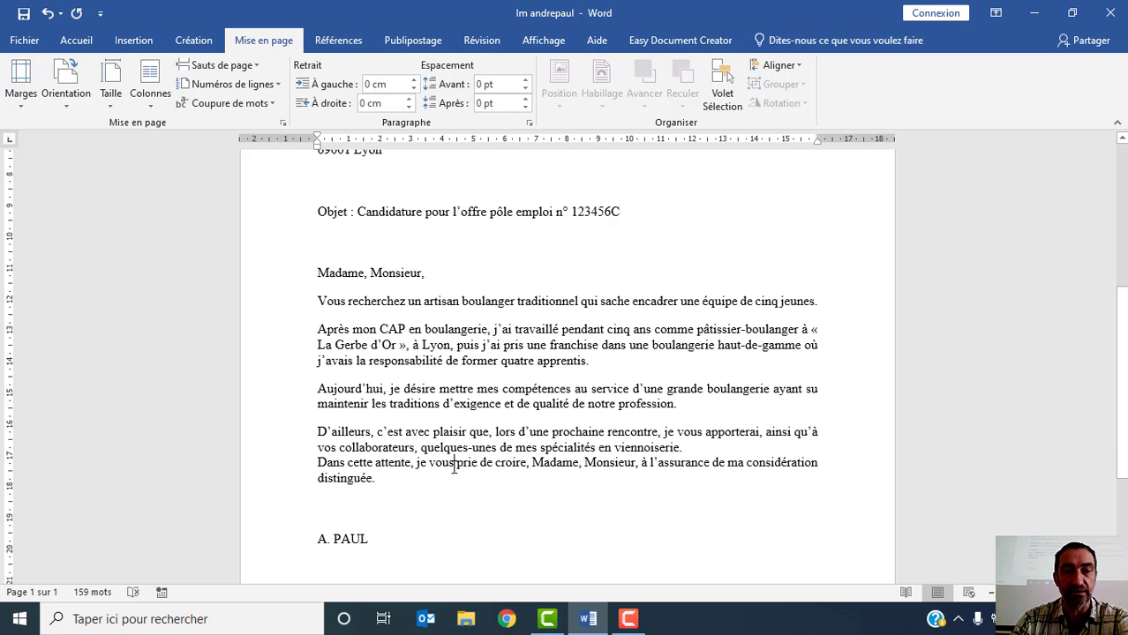
pyautogui.click(524, 81)
pyautogui.click(525, 81)
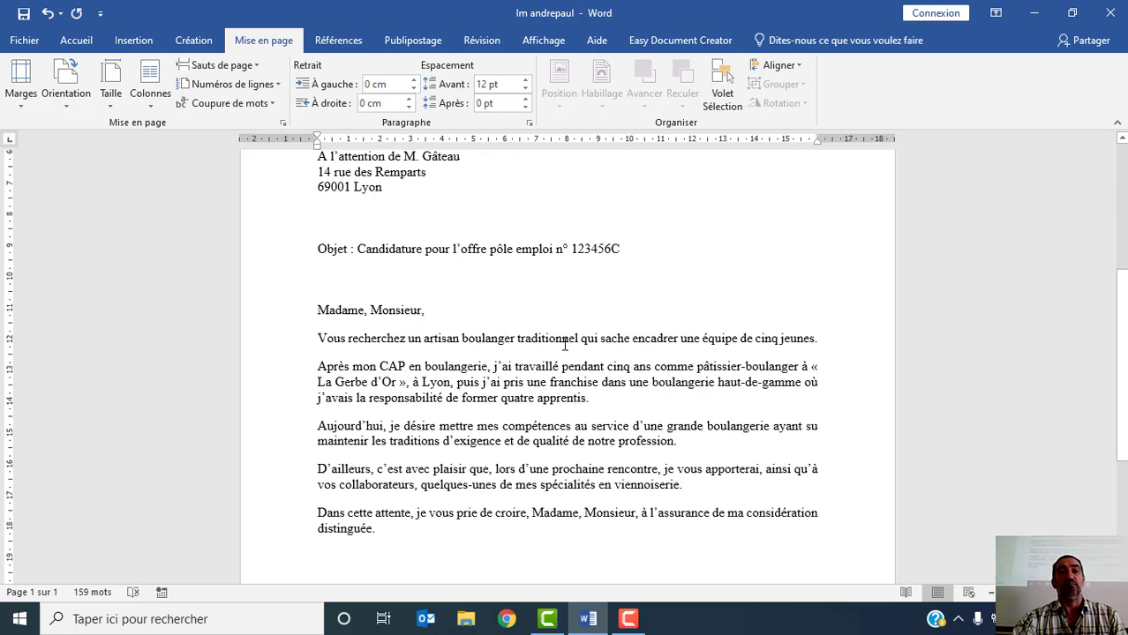
# - Review the whole letter from the sender block to the signature, checking the layout and the spacing between blocks
pyautogui.scroll(3, 565, 340)
pyautogui.scroll(5, 577, 342)
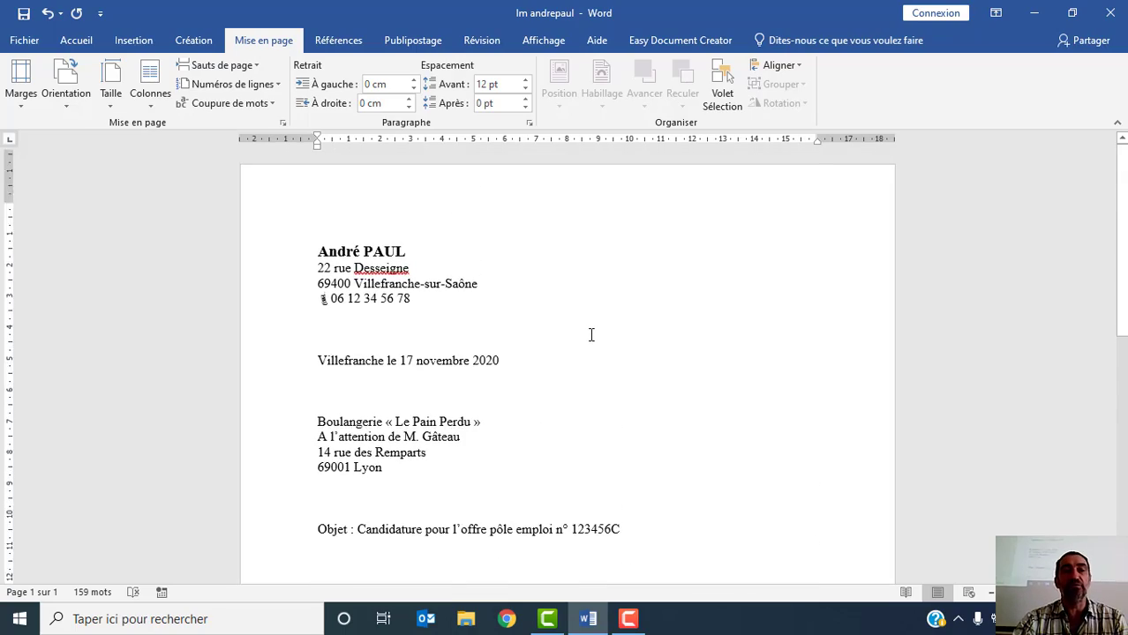
pyautogui.scroll(-3, 587, 338)
pyautogui.scroll(-7, 593, 335)
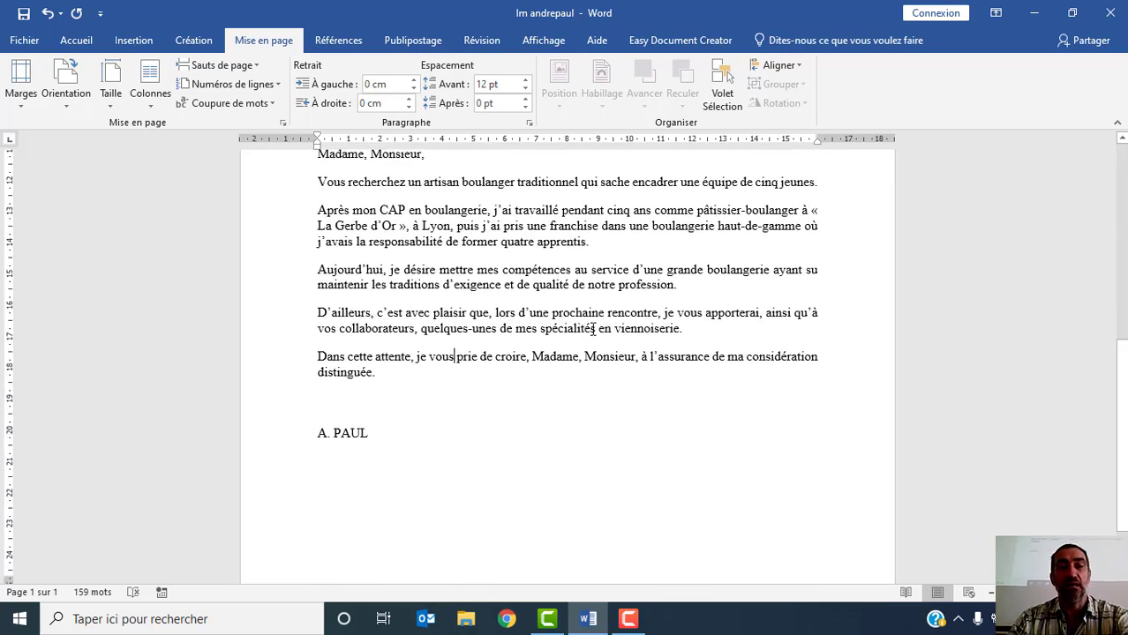
pyautogui.scroll(3, 575, 314)
pyautogui.scroll(7, 575, 314)
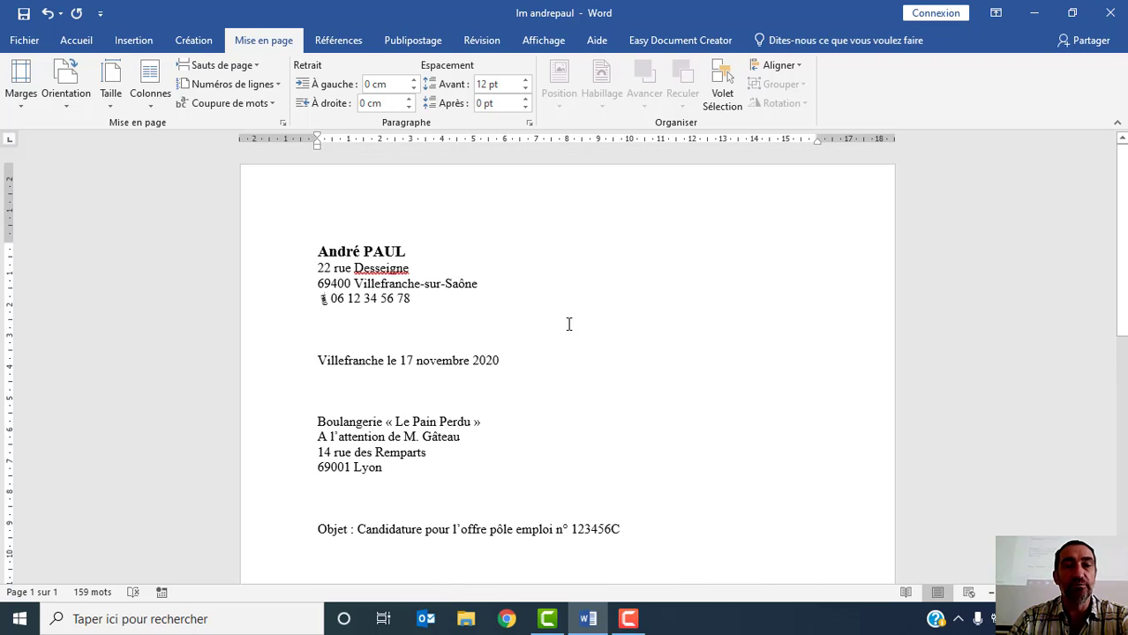
pyautogui.scroll(-12, 574, 323)
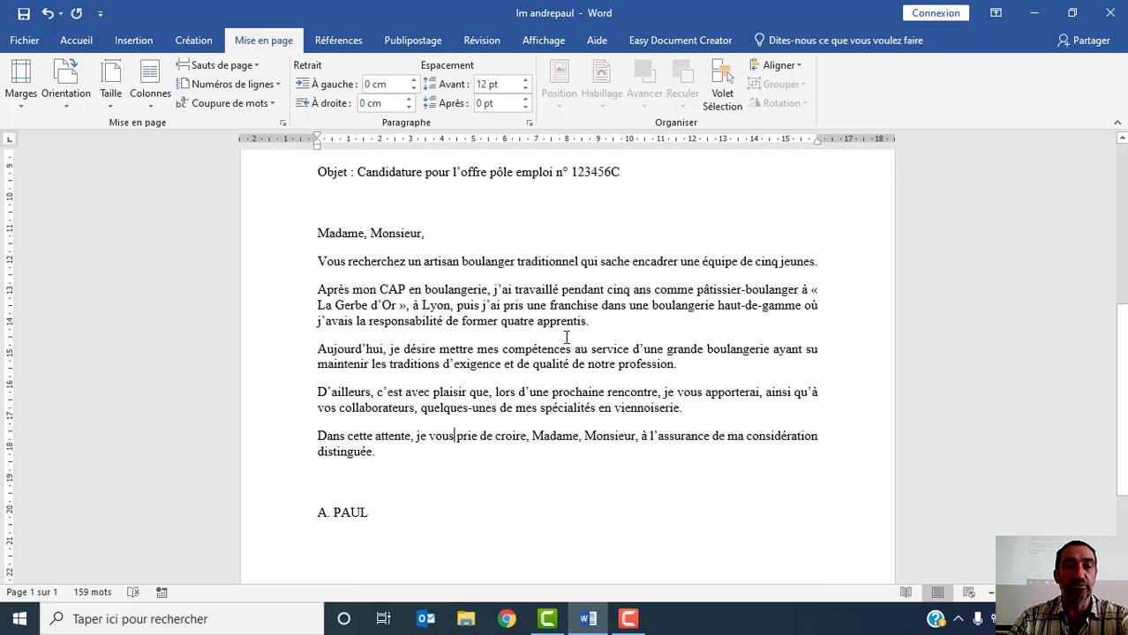
pyautogui.scroll(-1, 564, 340)
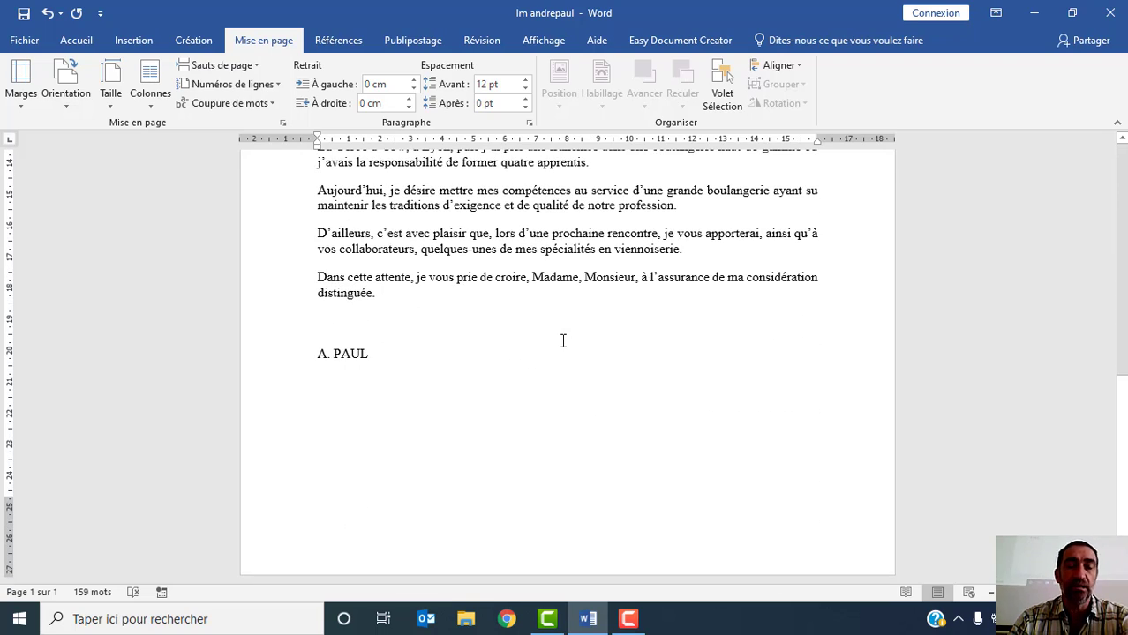
pyautogui.scroll(13, 562, 340)
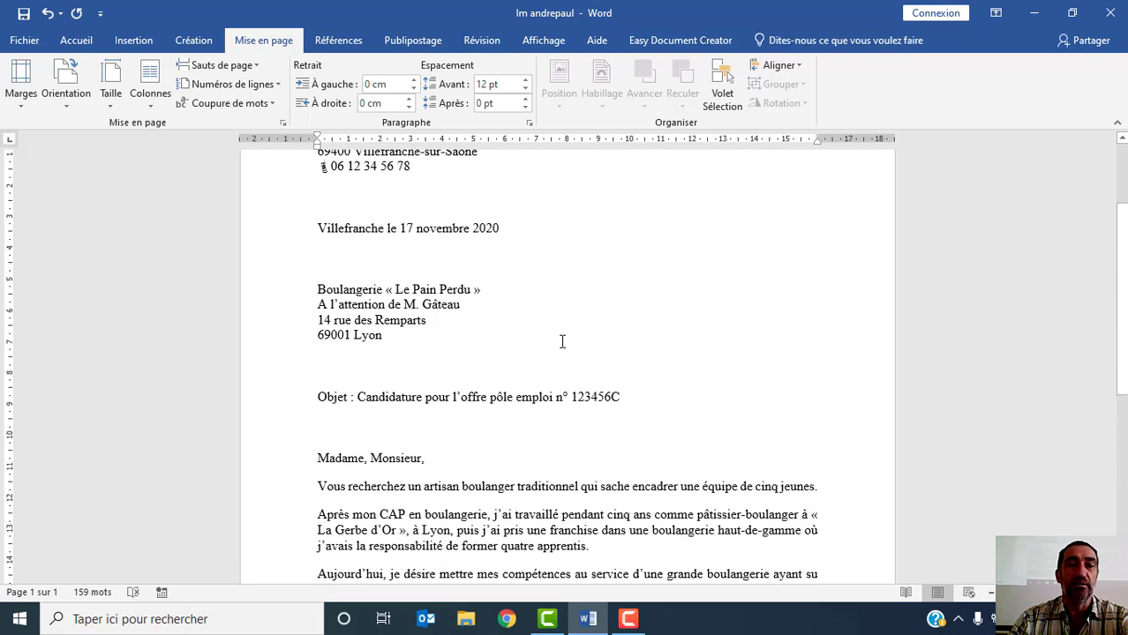
pyautogui.scroll(1, 562, 342)
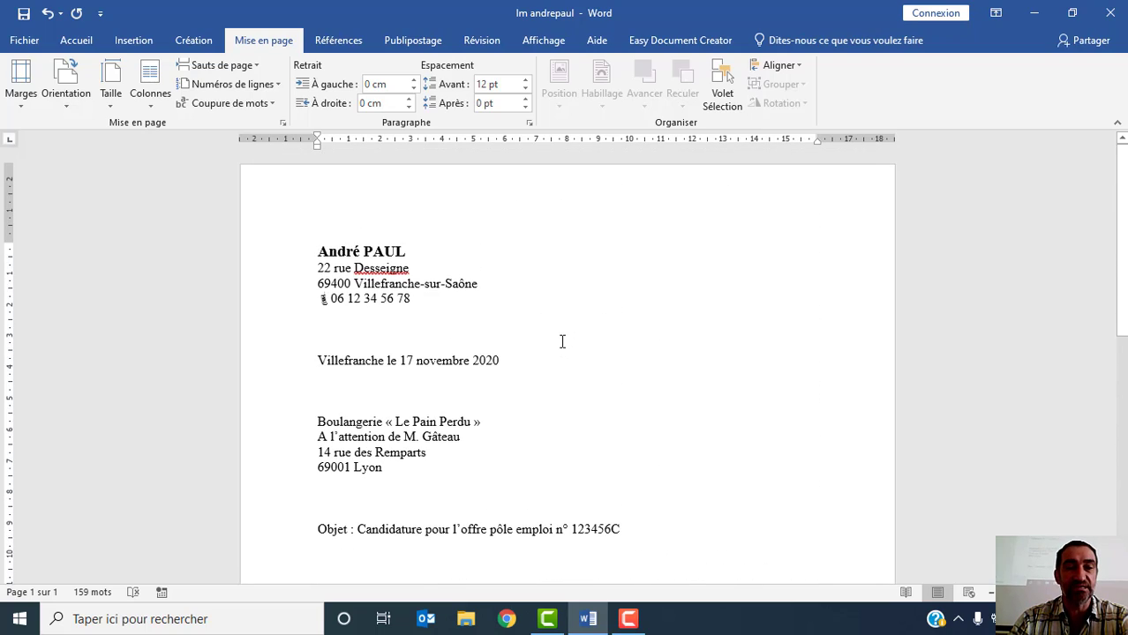
pyautogui.scroll(-10, 563, 342)
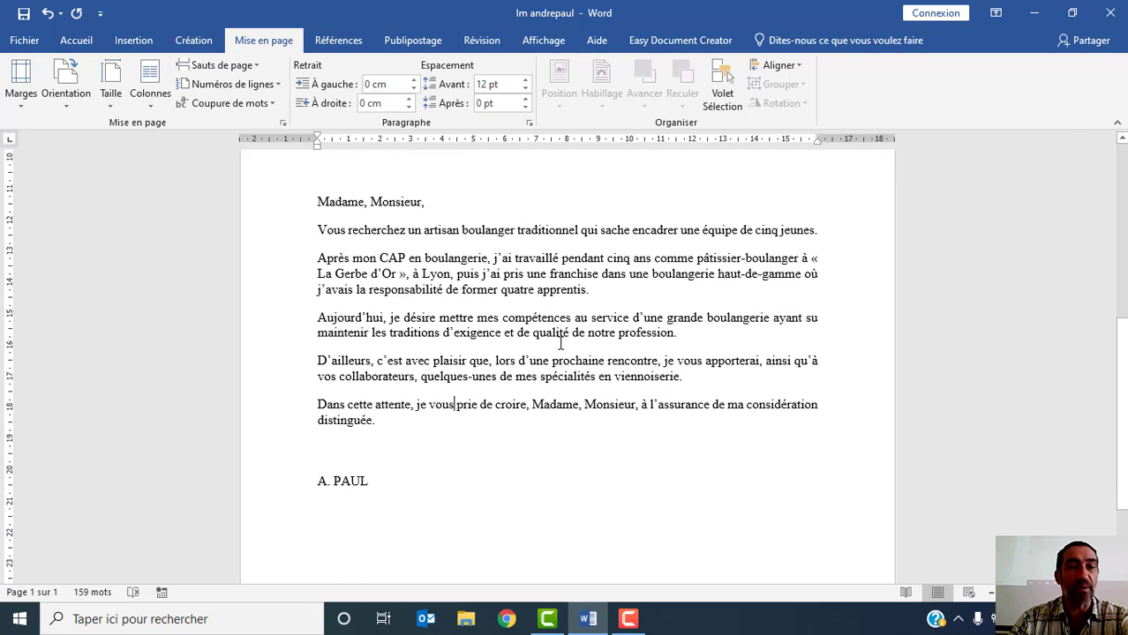
pyautogui.scroll(10, 560, 341)
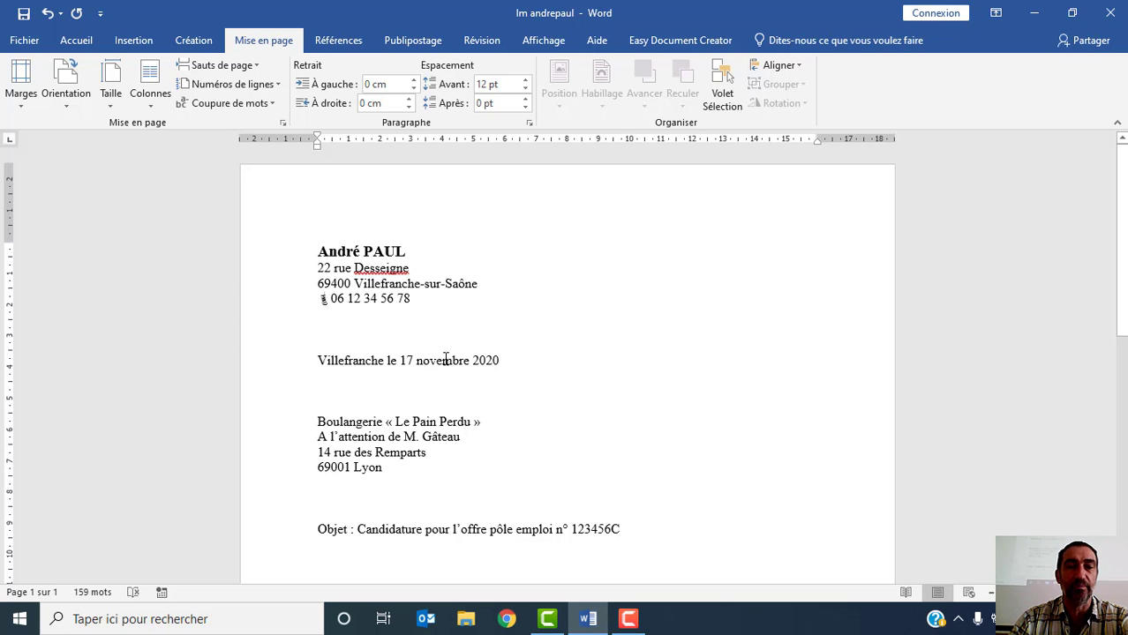
pyautogui.scroll(-3, 446, 360)
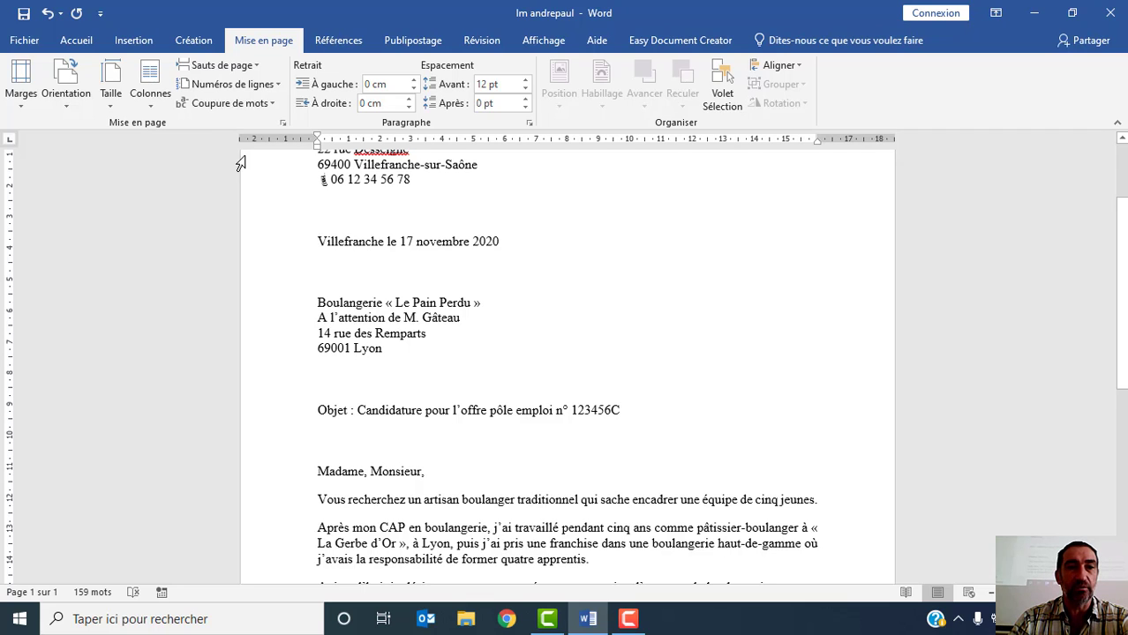
# - Hide the document ruler and show it again
pyautogui.click(86, 42)
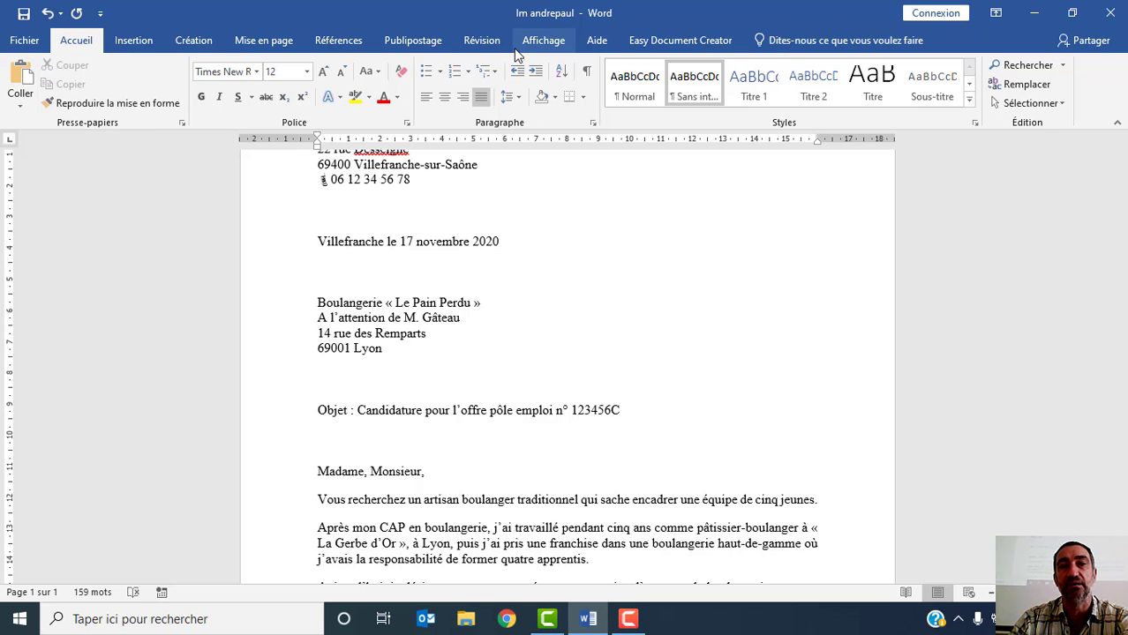
pyautogui.click(543, 41)
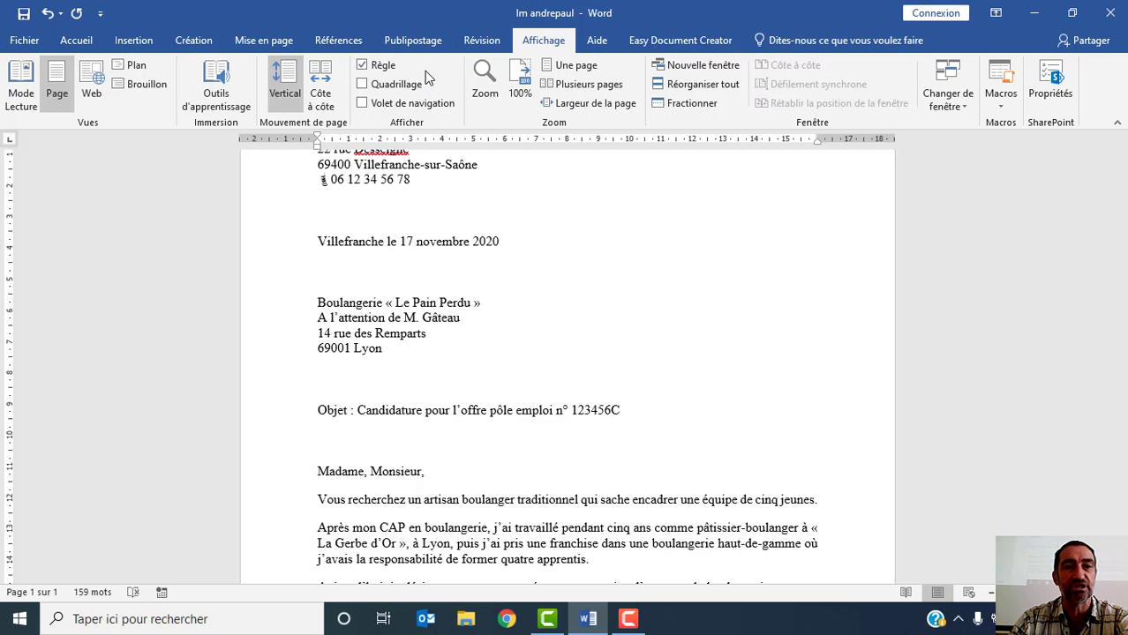
pyautogui.click(362, 65)
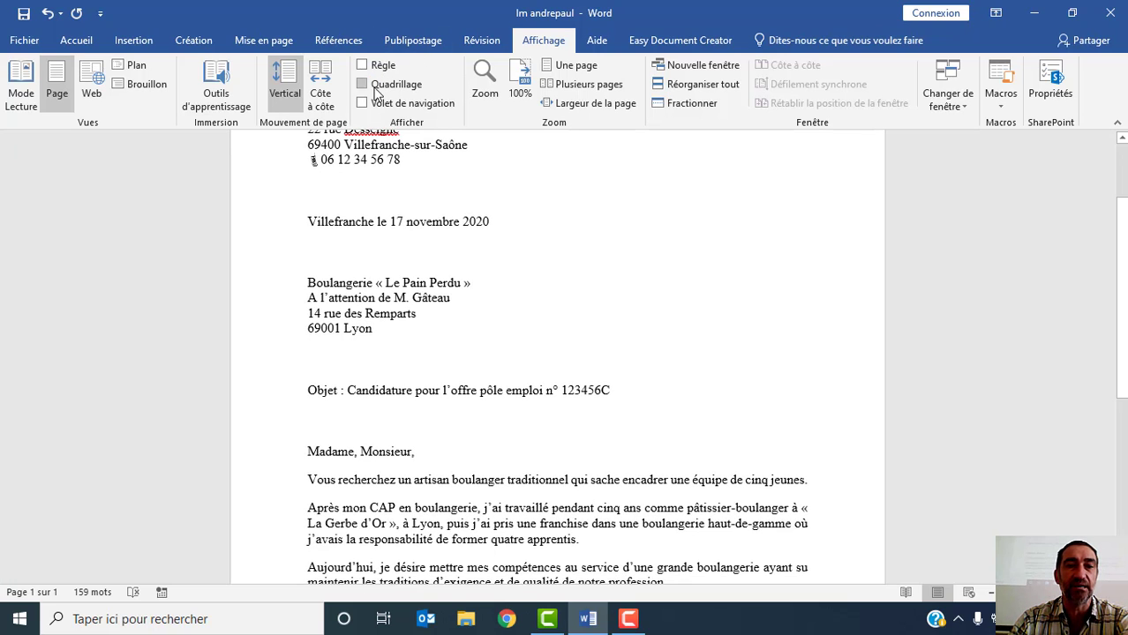
pyautogui.scroll(3, 529, 233)
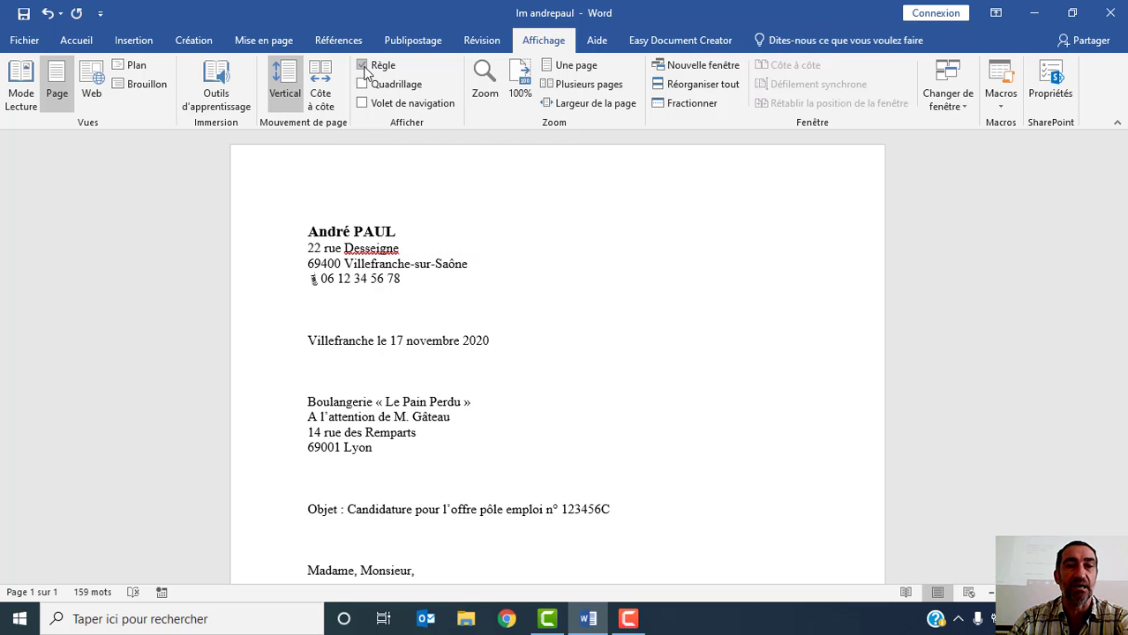
pyautogui.click(363, 66)
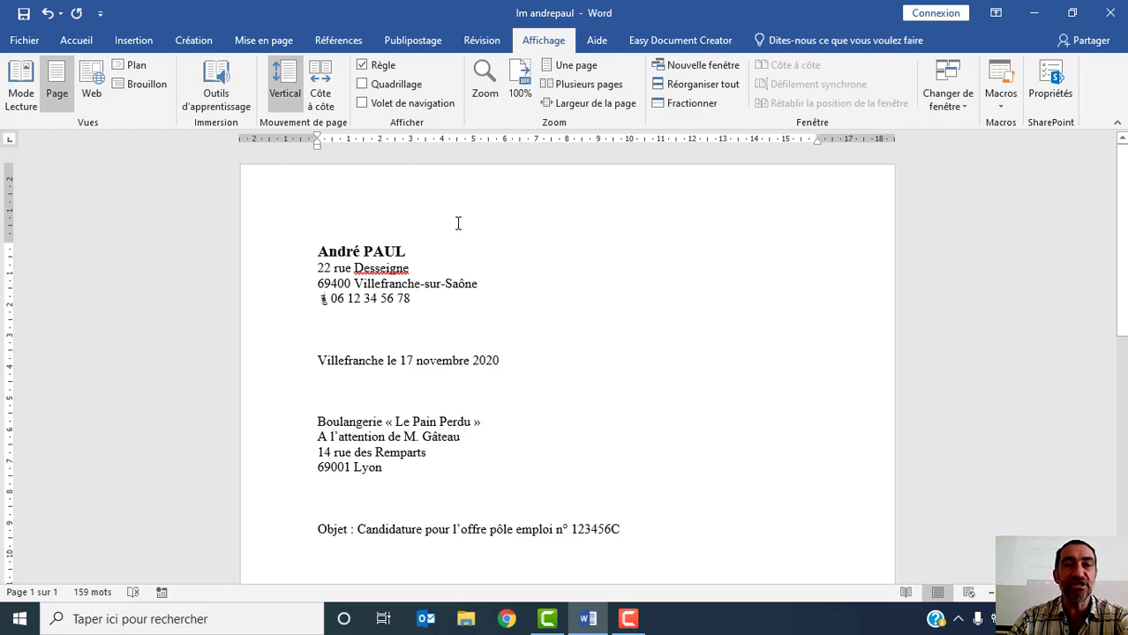
# - Cycle the ruler's tab selector through the centre, right, decimal and bar tabs to the first-line indent
pyautogui.click(86, 41)
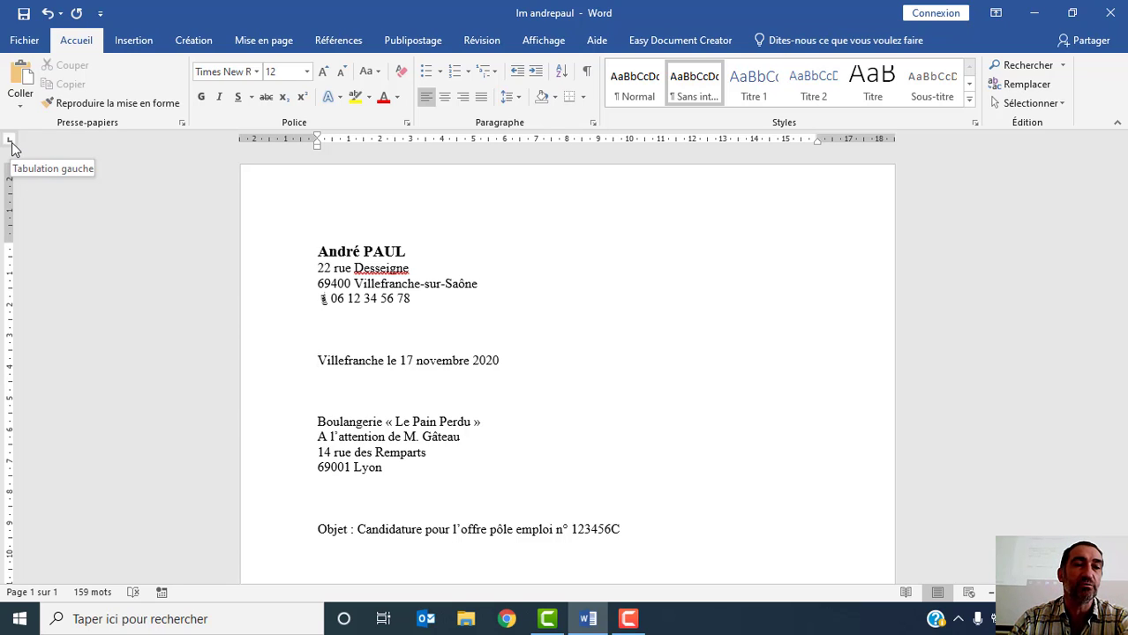
pyautogui.click(10, 141)
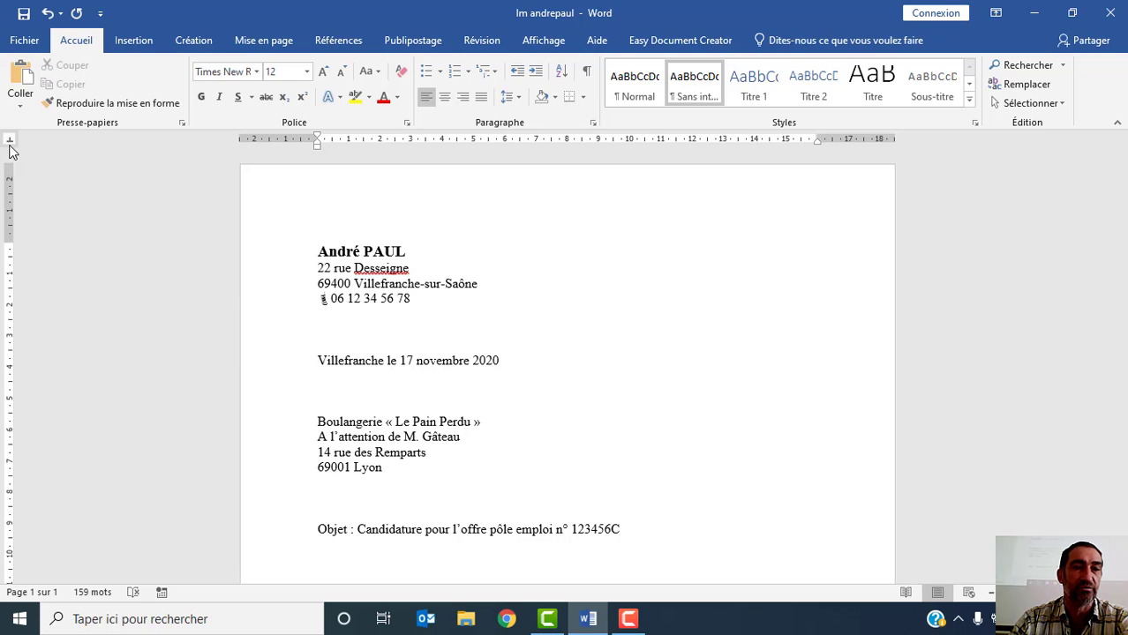
pyautogui.click(9, 142)
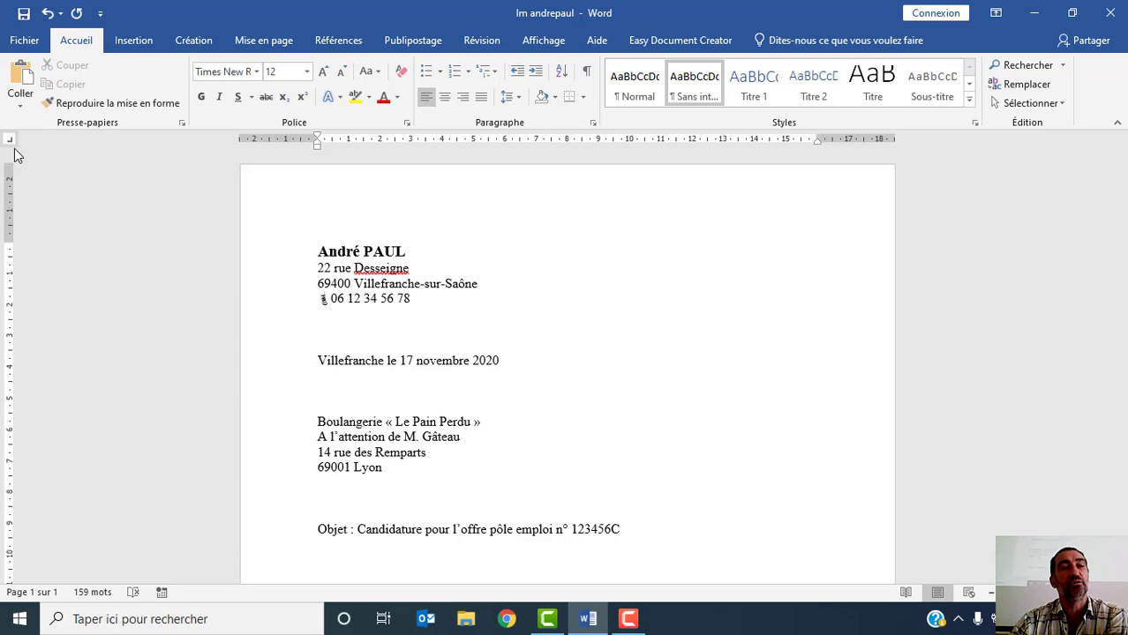
pyautogui.click(10, 143)
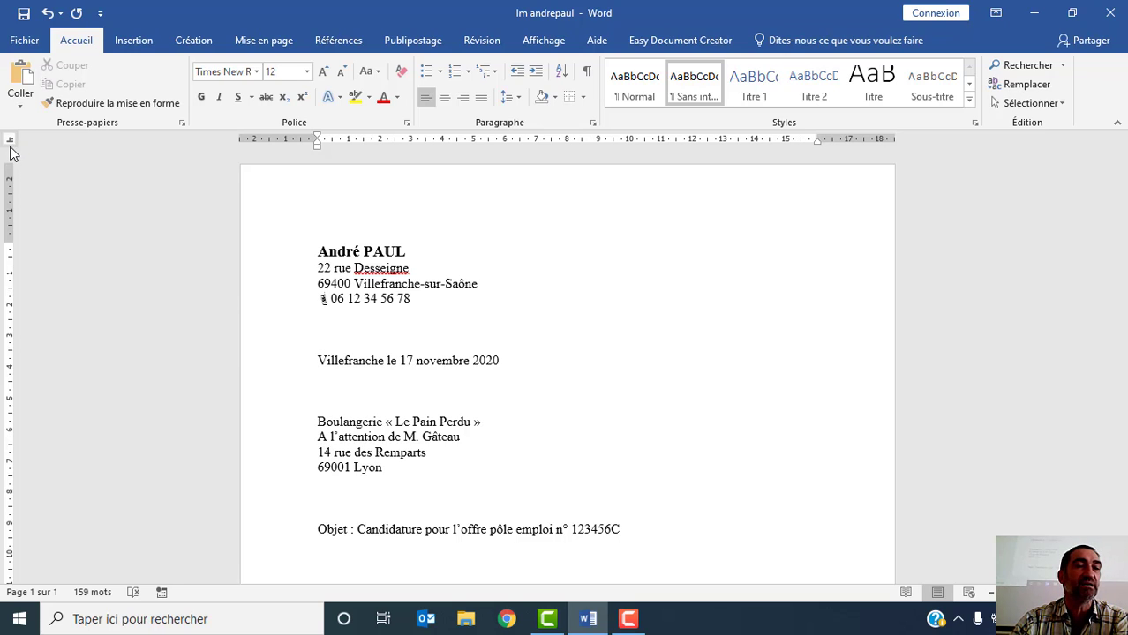
pyautogui.click(8, 142)
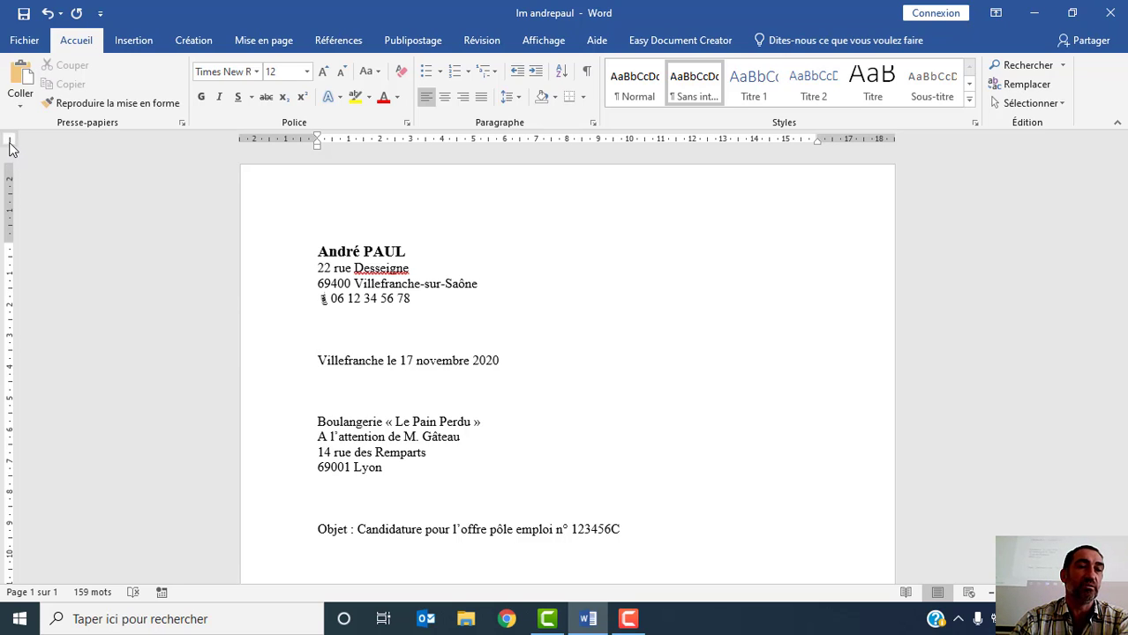
pyautogui.click(9, 141)
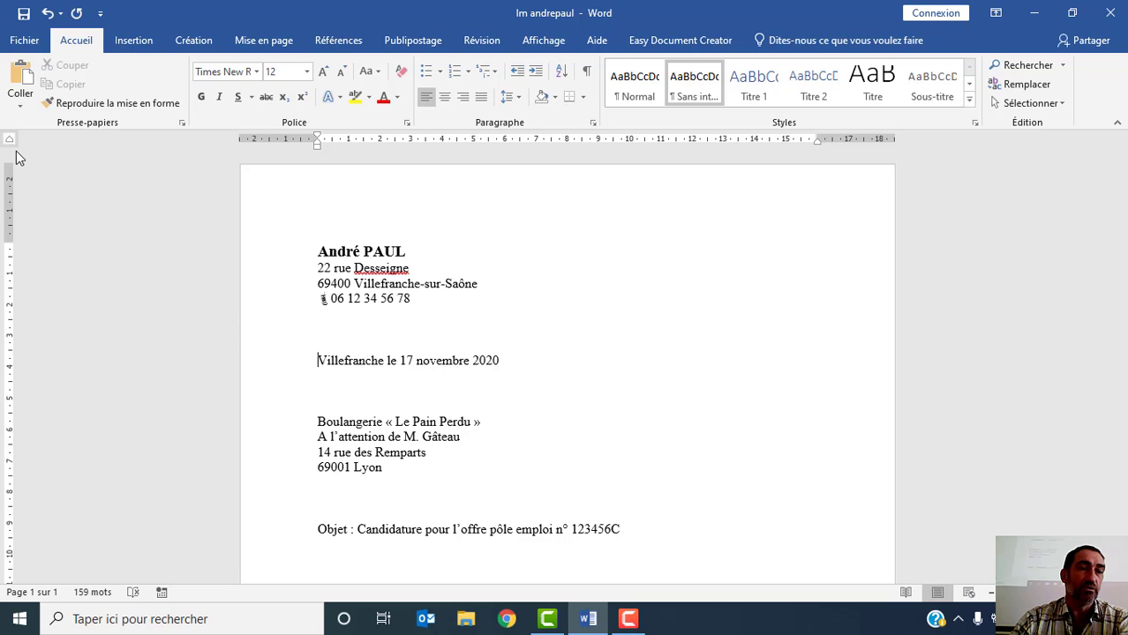
# - Return the tab selector to the left tab and place a left tab stop at about 9.5 cm for the date line
pyautogui.click(9, 141)
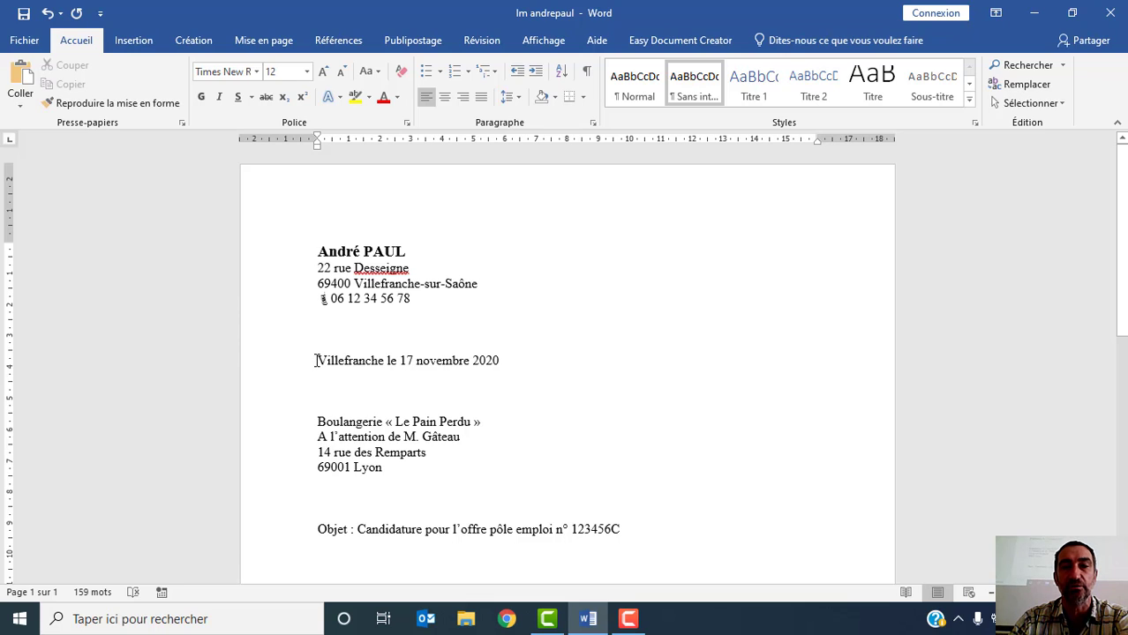
pyautogui.click(614, 144)
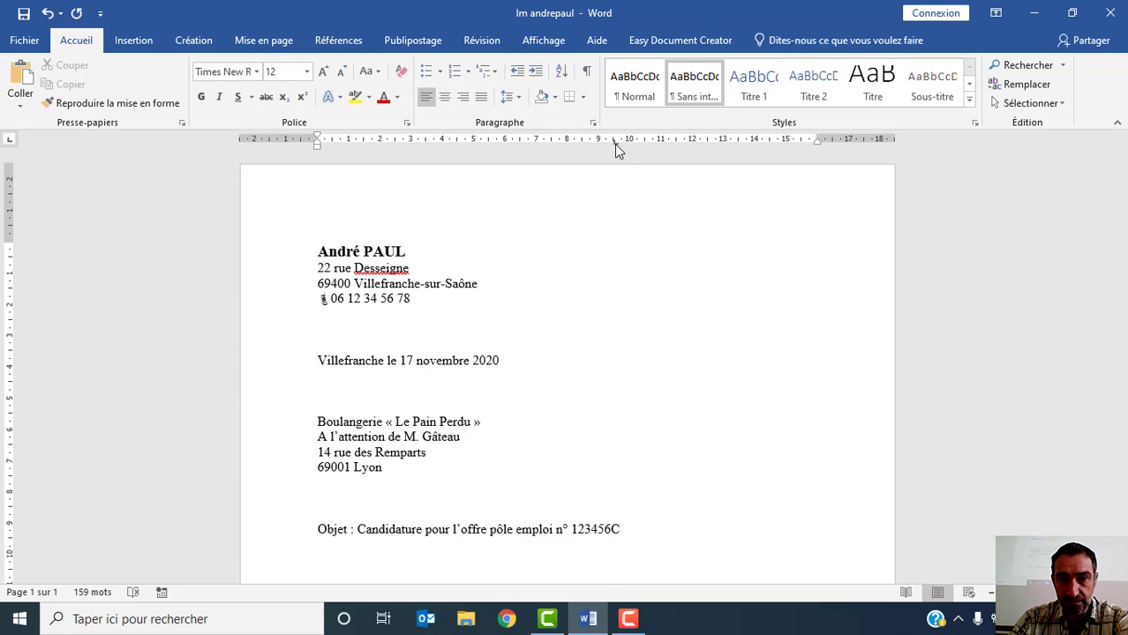
pyautogui.moveTo(615, 144); pyautogui.dragTo(614, 143)
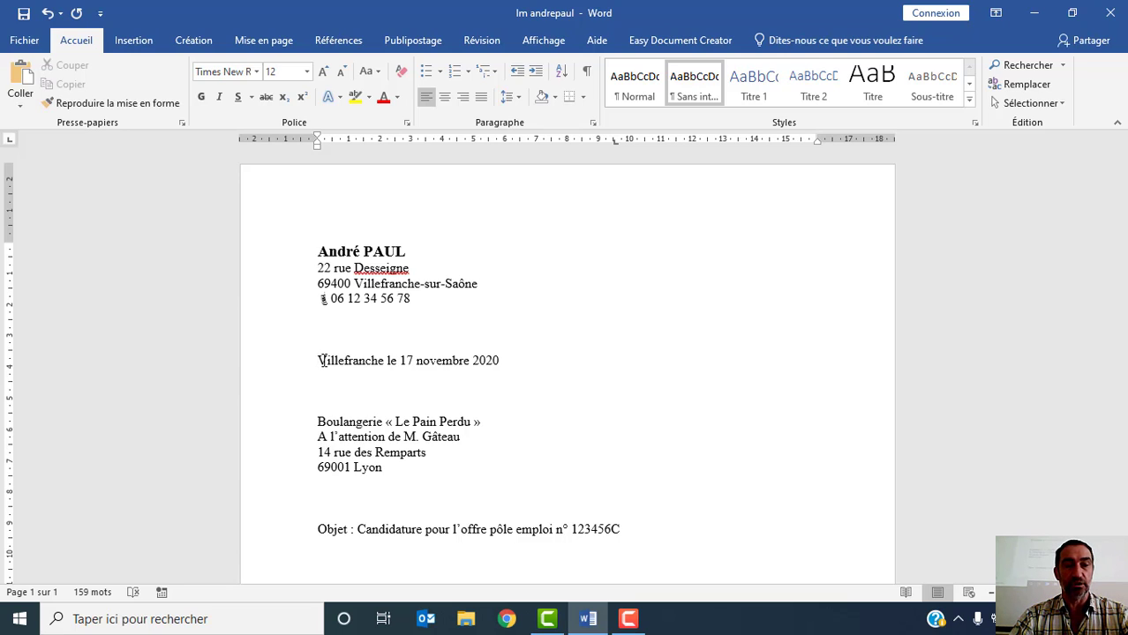
# - Tab the date line over to its left tab stop, try the line without the stop, and place it again at about 9.5 cm
pyautogui.press('Tab')
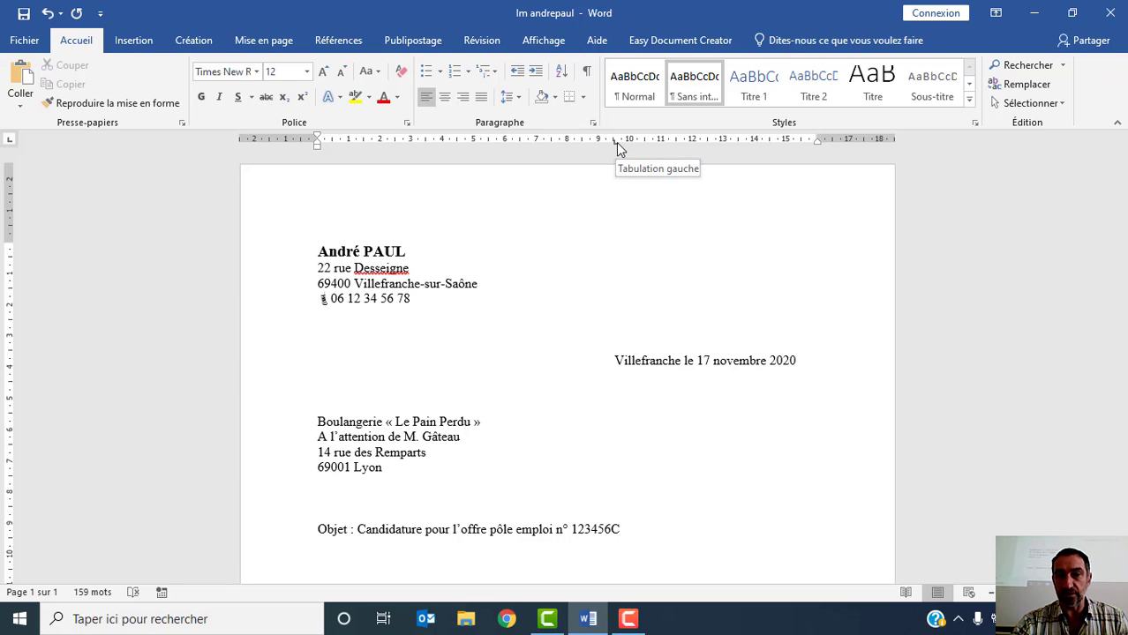
pyautogui.moveTo(613, 143)
pyautogui.mouseDown()
pyautogui.moveTo(488, 145)
pyautogui.moveTo(664, 154)
pyautogui.moveTo(591, 146)
pyautogui.moveTo(615, 146)
pyautogui.mouseUp()
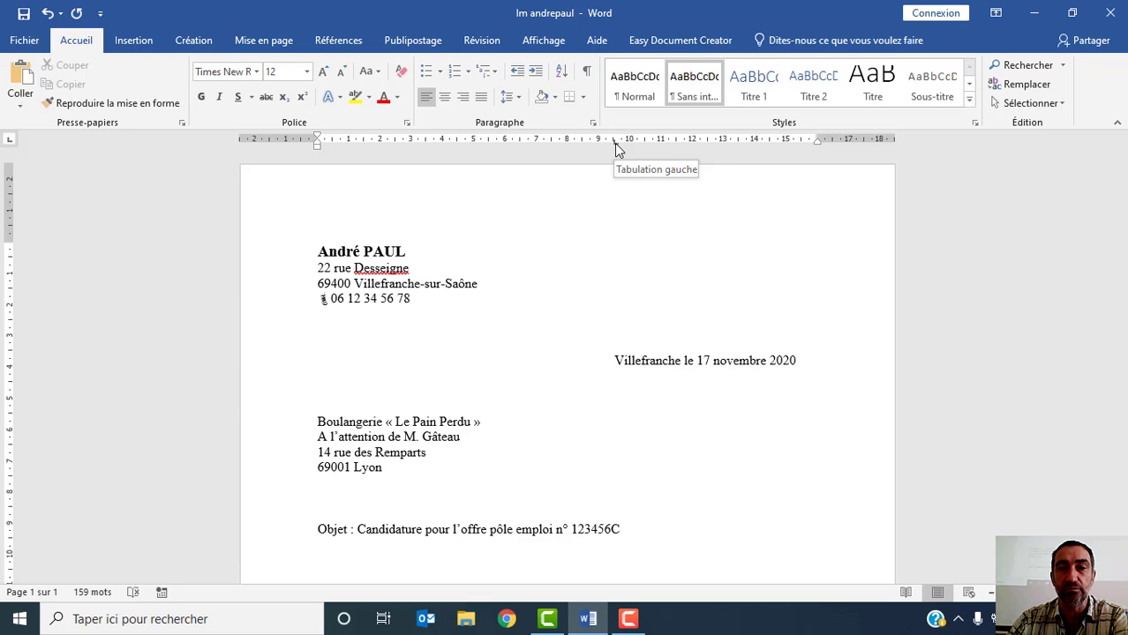
pyautogui.moveTo(614, 143); pyautogui.dragTo(614, 146)
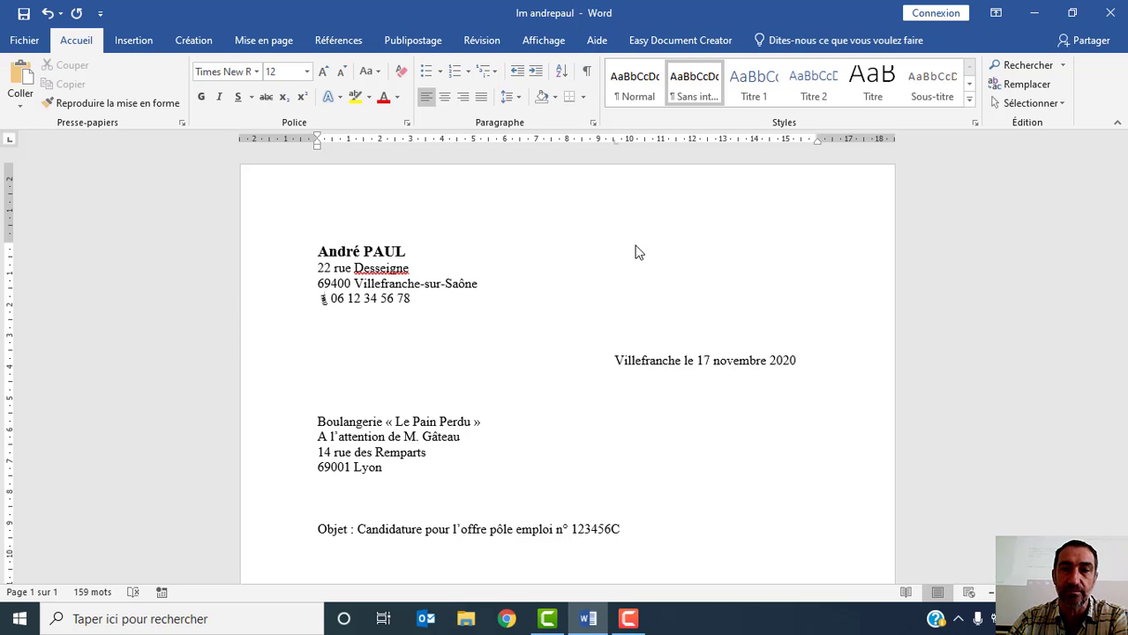
pyautogui.hotkey('ctrl', 'z')
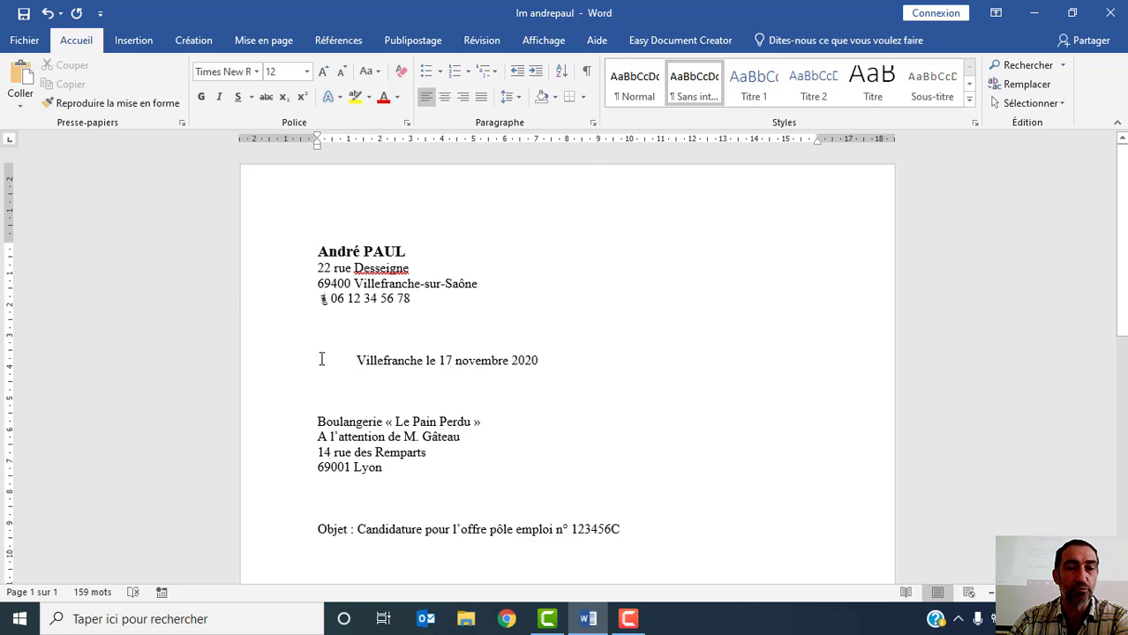
pyautogui.click(613, 142)
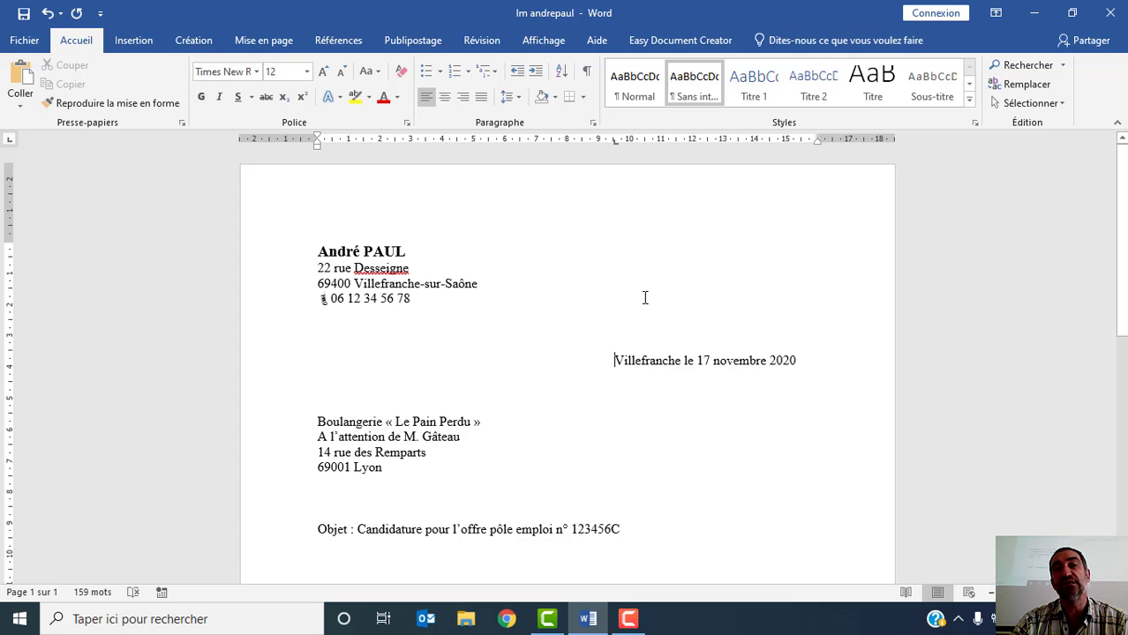
# - Try right alignment on the four-line recipient address block, and return the block to left alignment
pyautogui.scroll(-3, 620, 300)
pyautogui.scroll(1, 617, 302)
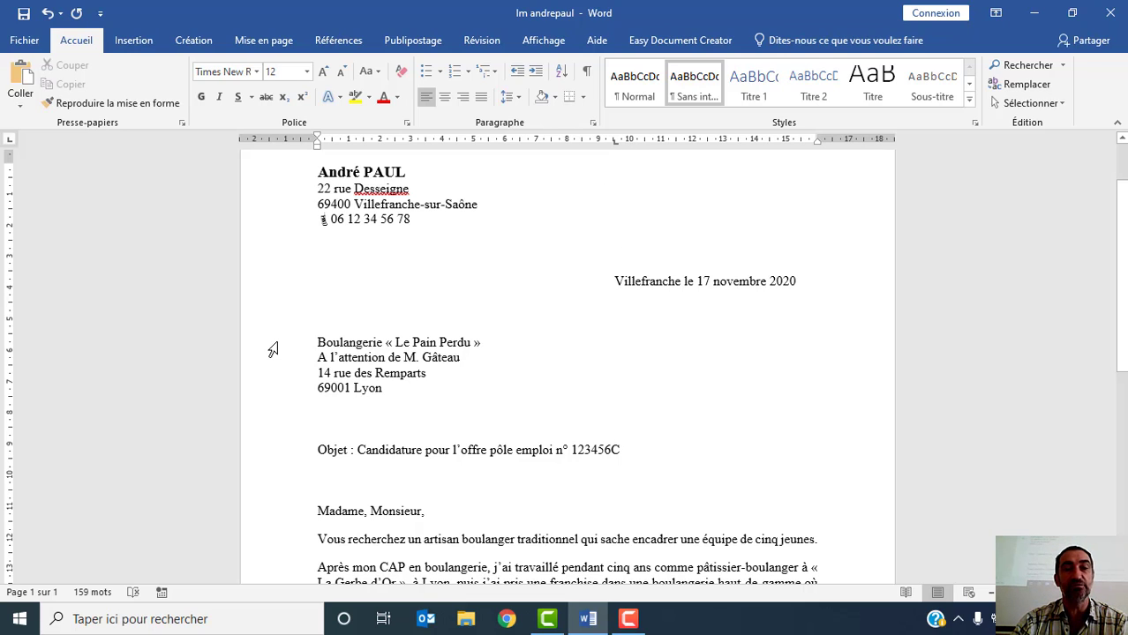
pyautogui.moveTo(275, 353); pyautogui.dragTo(279, 382)
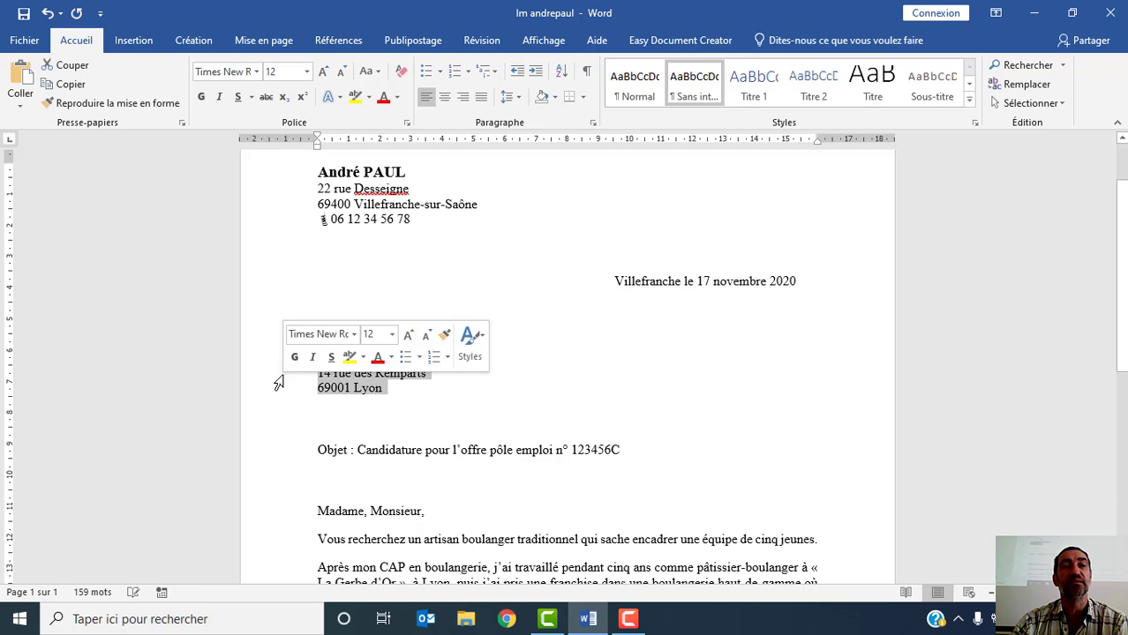
pyautogui.click(464, 98)
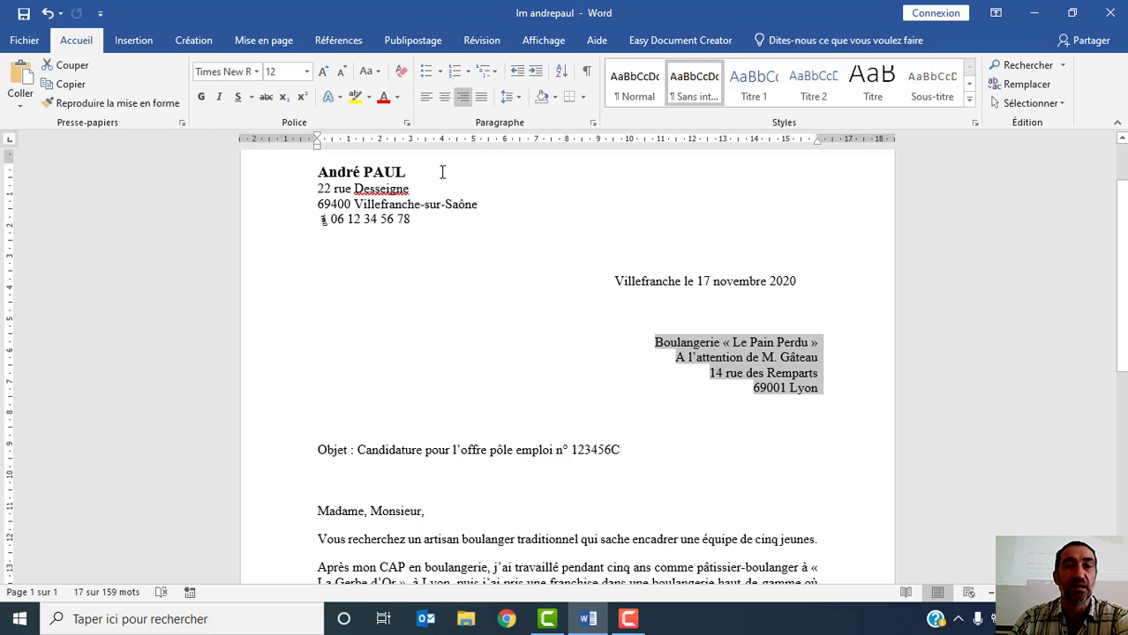
pyautogui.click(426, 98)
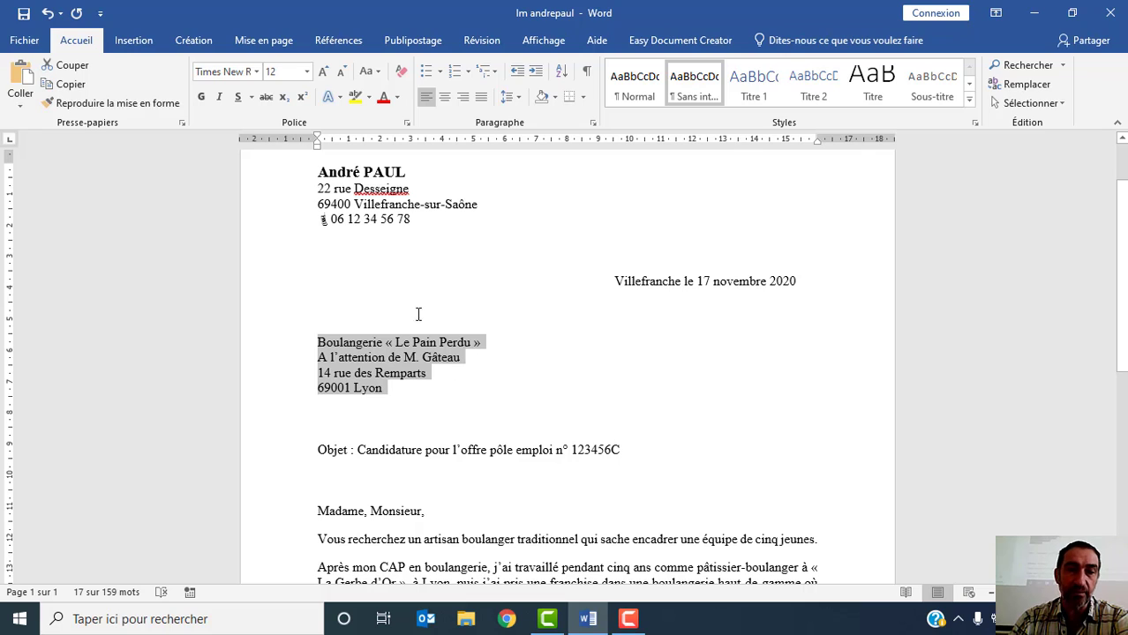
pyautogui.click(260, 344)
pyautogui.click(528, 361)
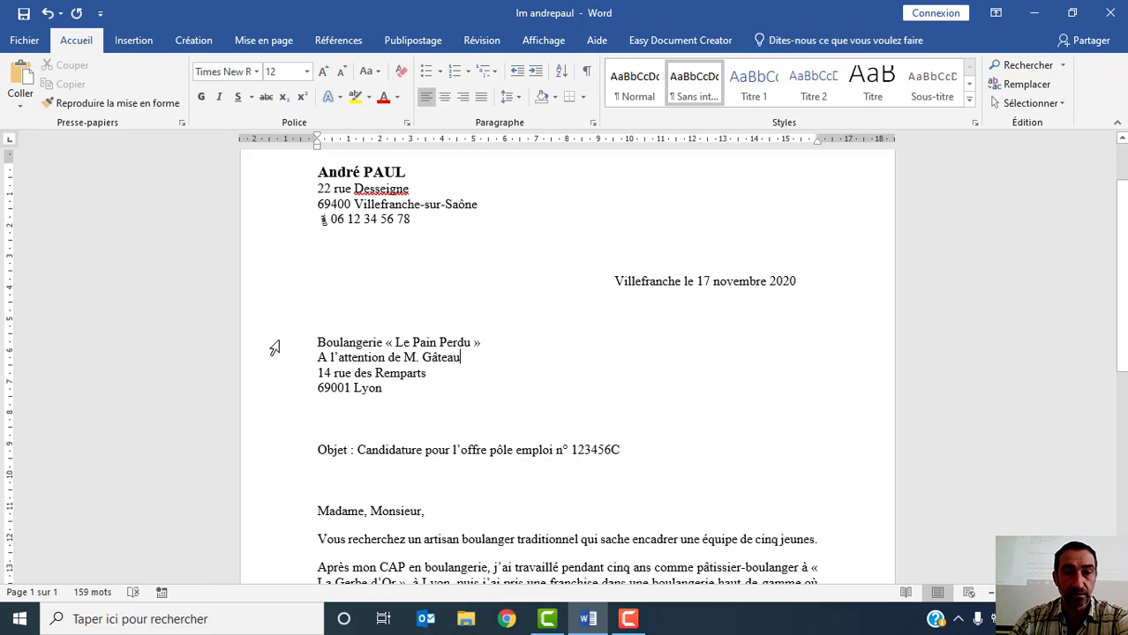
# - Set the left indent of the four-line recipient address block to about 9.5 cm so it lines up with the date
pyautogui.moveTo(274, 346); pyautogui.dragTo(270, 394)
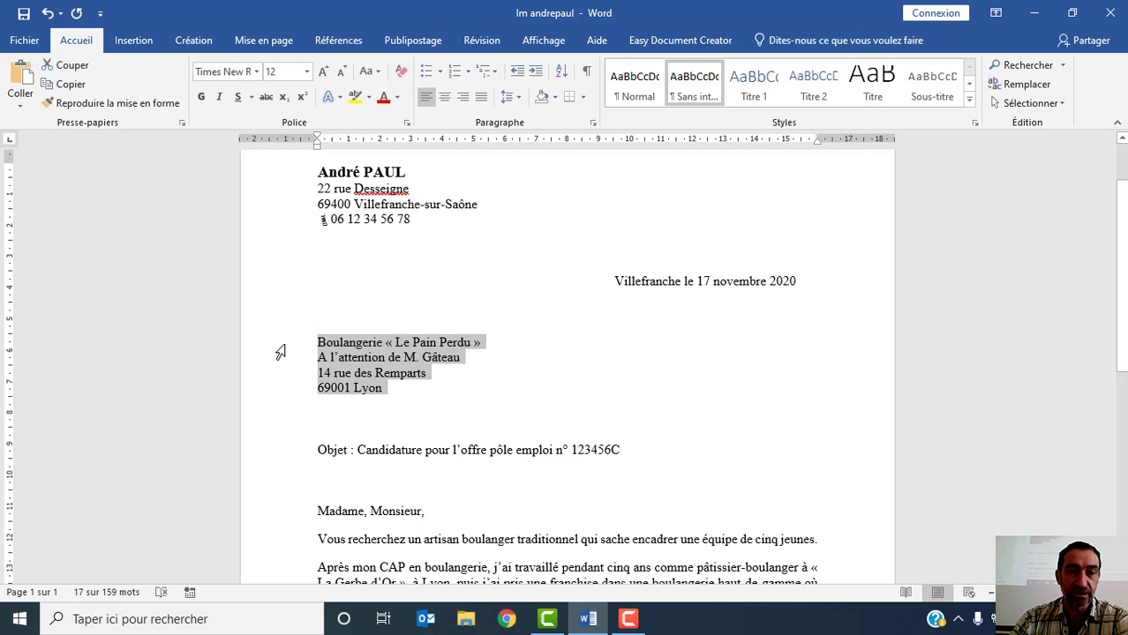
pyautogui.click(278, 346)
pyautogui.moveTo(277, 346); pyautogui.dragTo(277, 390)
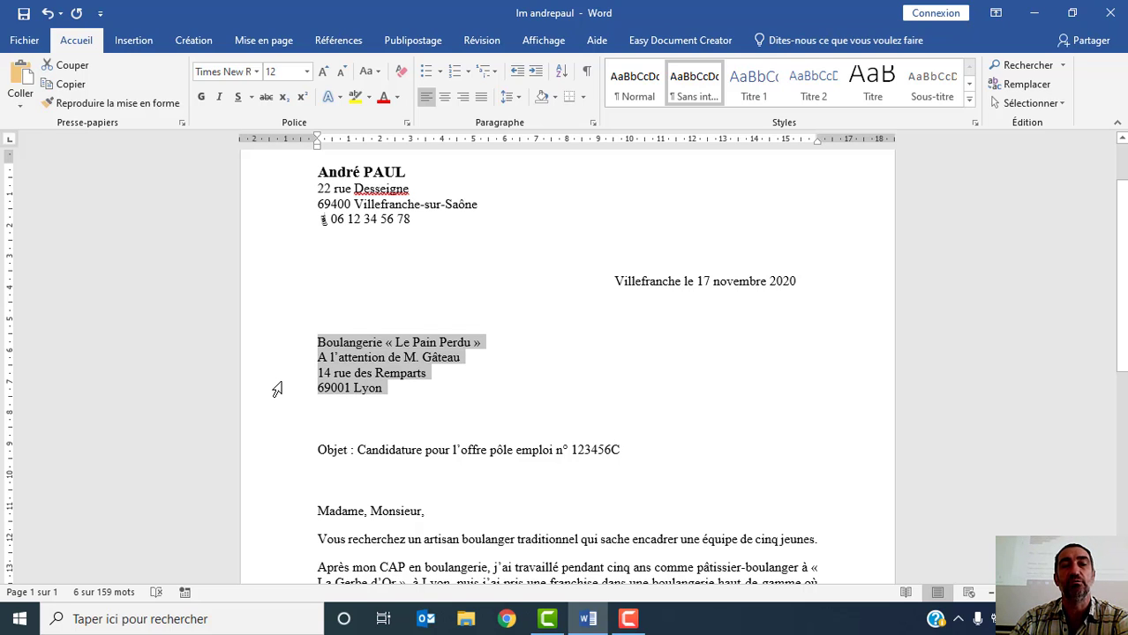
pyautogui.moveTo(277, 390); pyautogui.dragTo(277, 390)
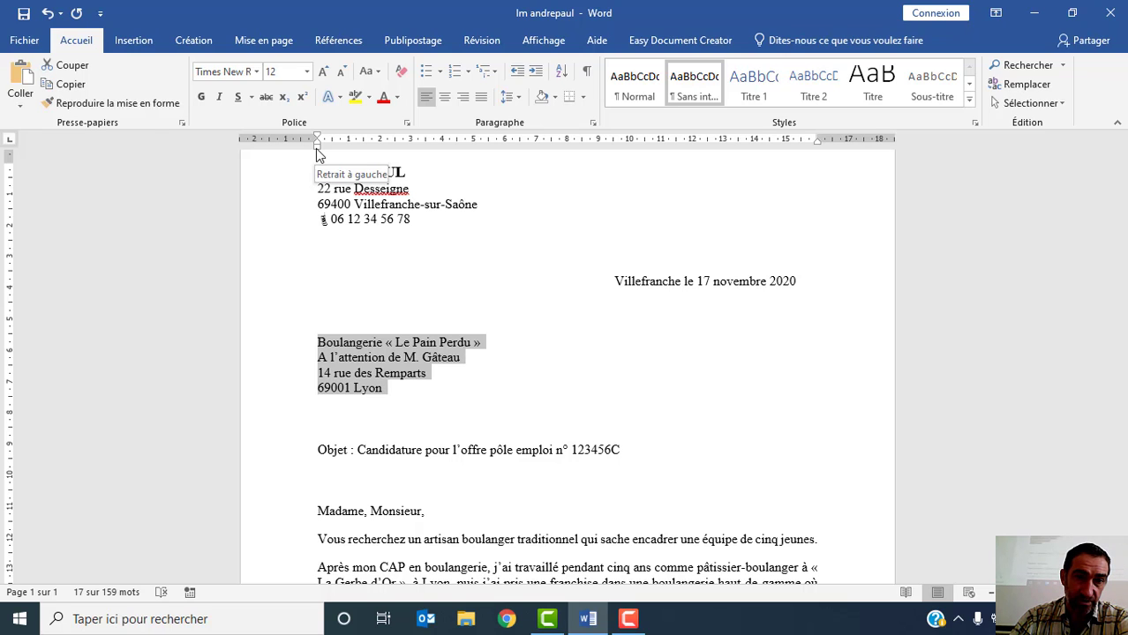
pyautogui.moveTo(318, 153); pyautogui.dragTo(615, 147)
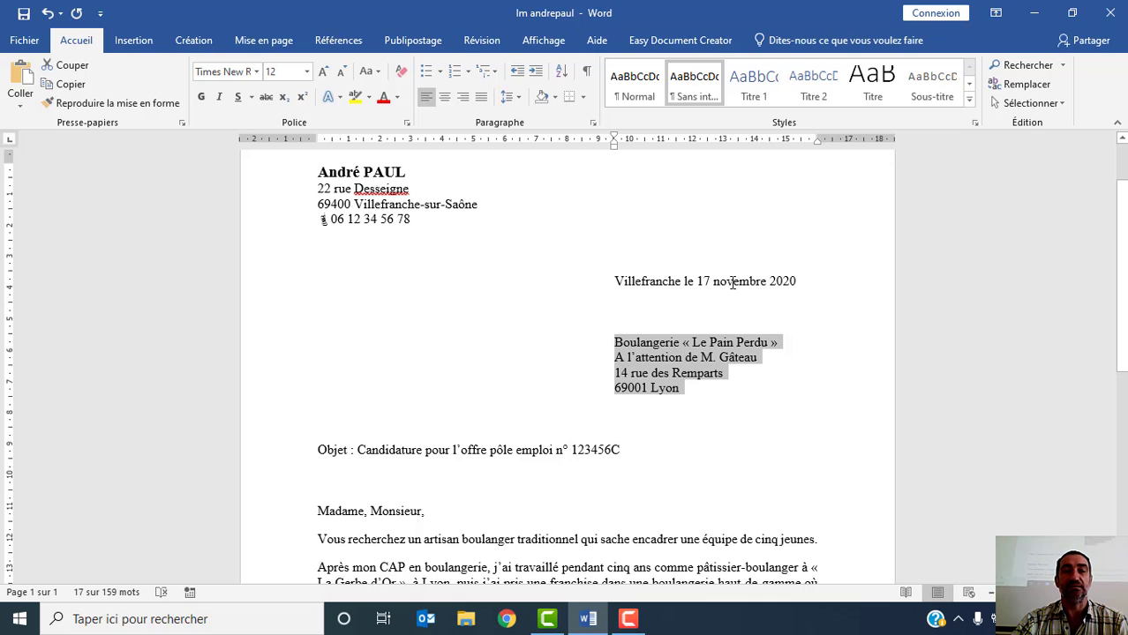
# - Place a left tab stop at about 9.5 cm for the signature line and tab the signature over to it
pyautogui.scroll(-5, 720, 290)
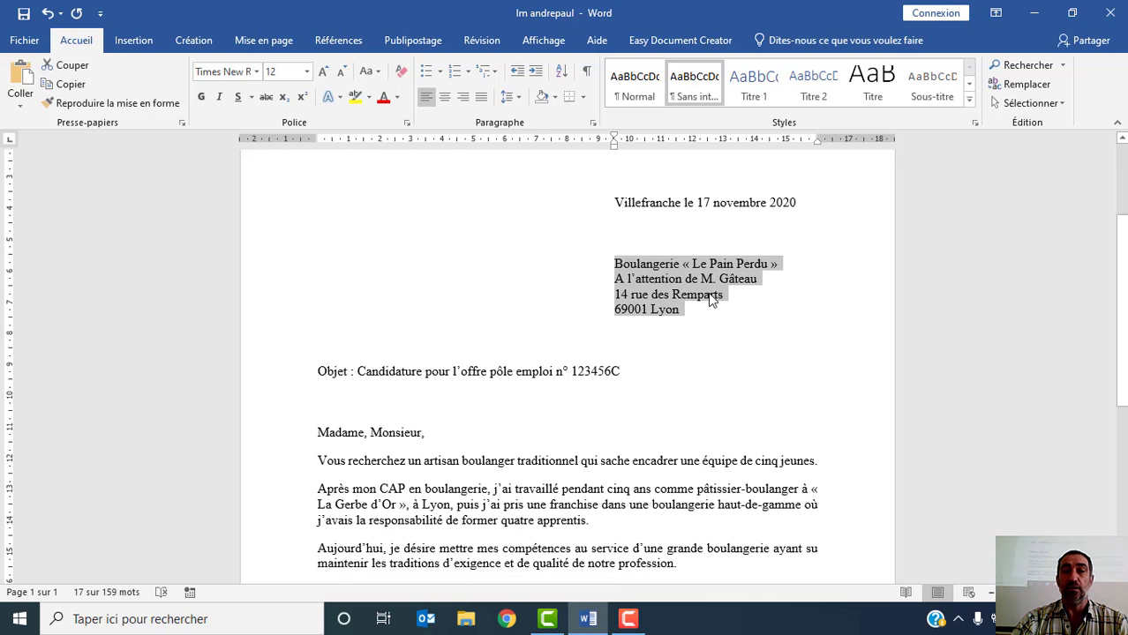
pyautogui.scroll(-2, 703, 301)
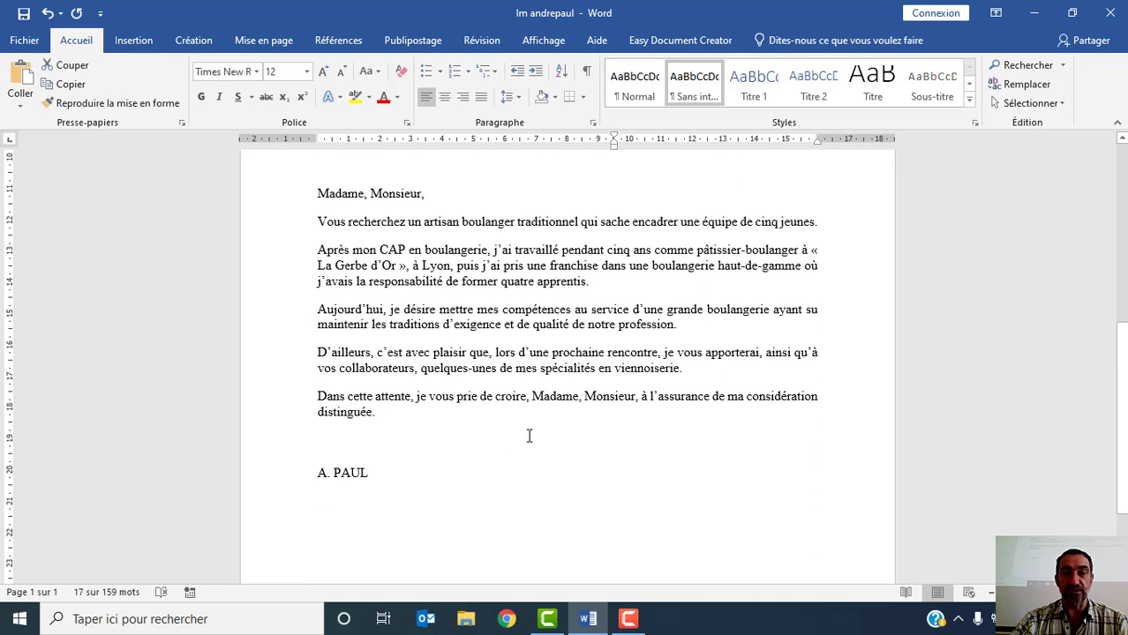
pyautogui.click(318, 474)
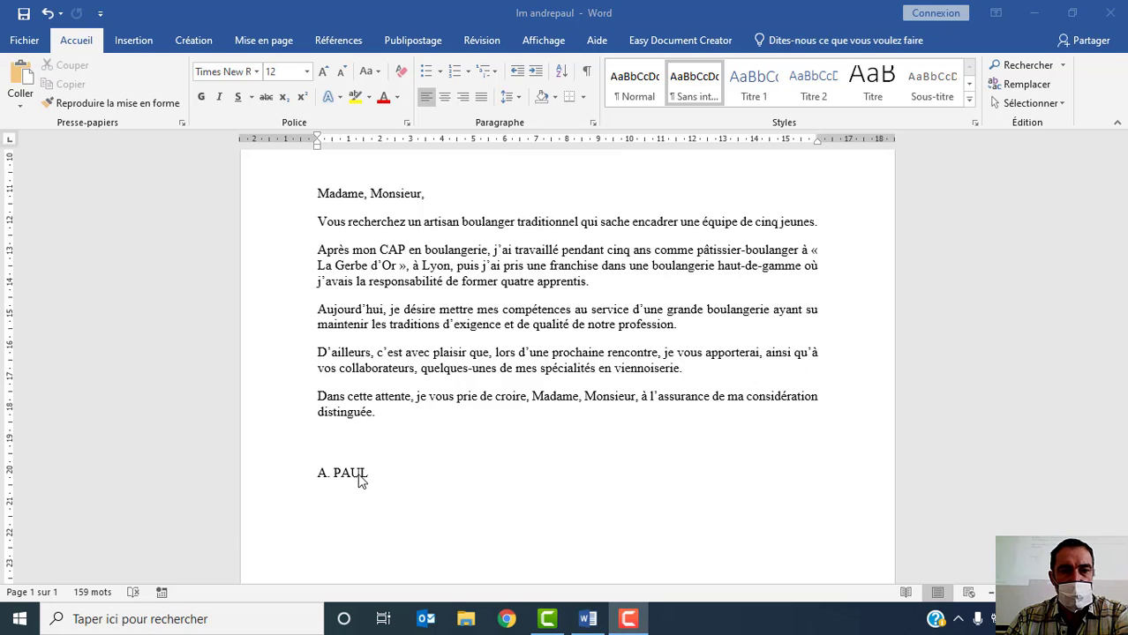
pyautogui.click(319, 481)
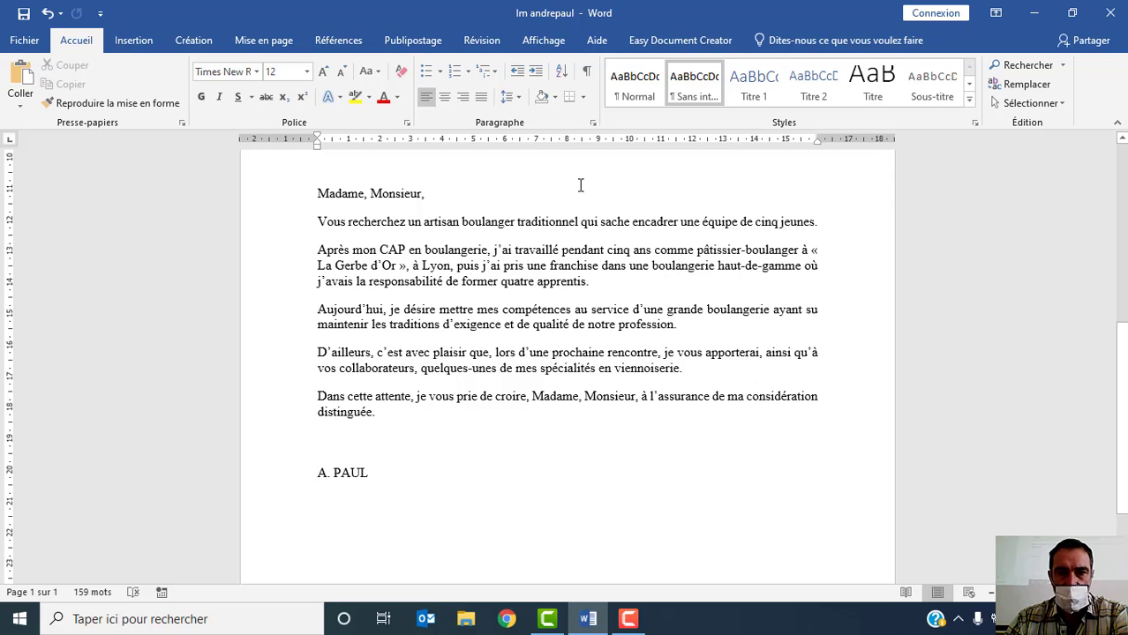
pyautogui.click(614, 145)
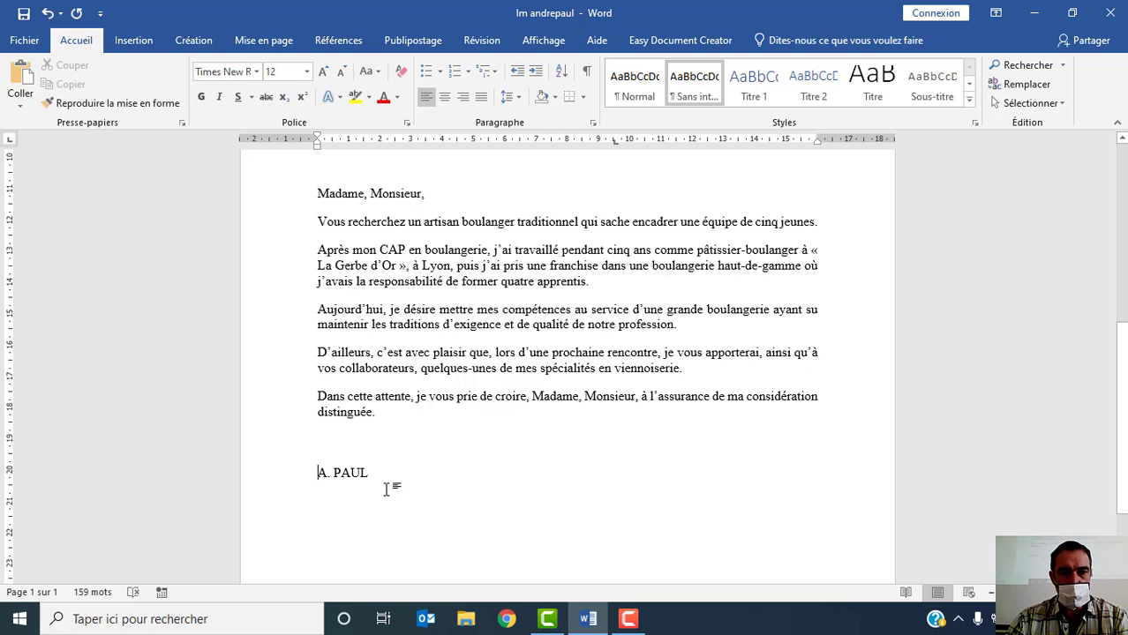
pyautogui.press('Tab')
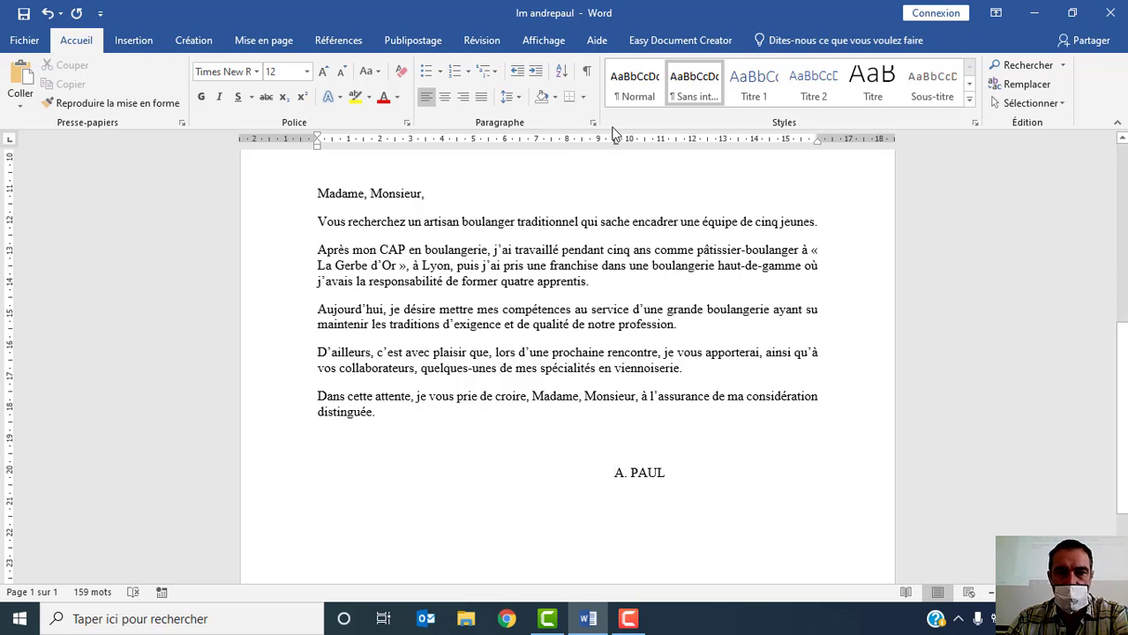
# - Check that the date line, recipient address block and signature line up down the letter
pyautogui.scroll(6, 782, 469)
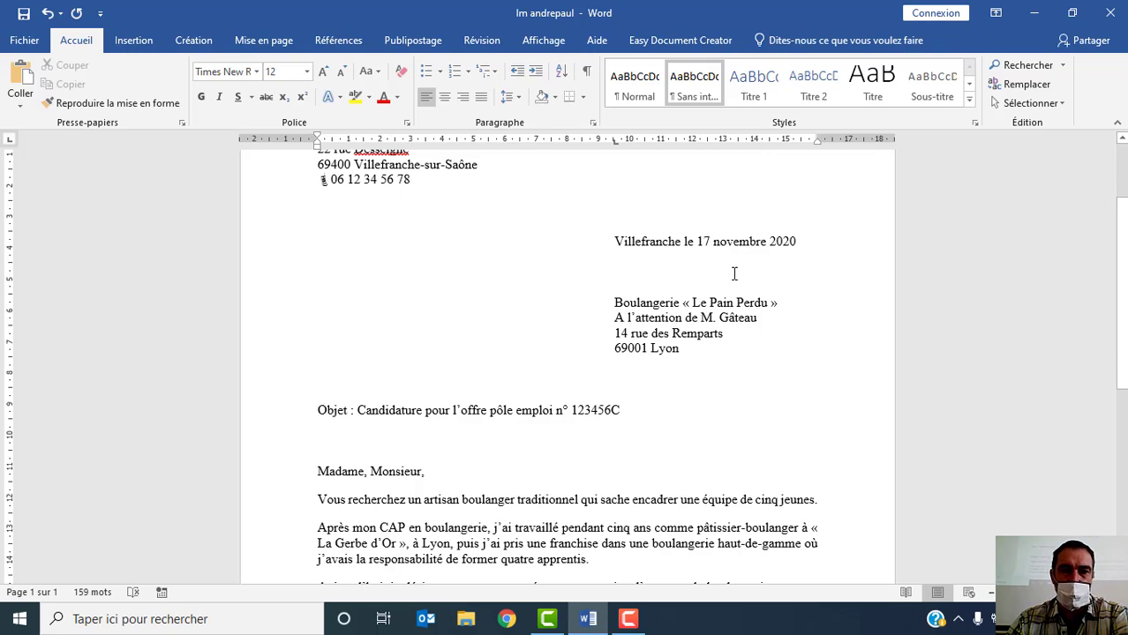
pyautogui.scroll(-6, 715, 282)
pyautogui.scroll(8, 675, 338)
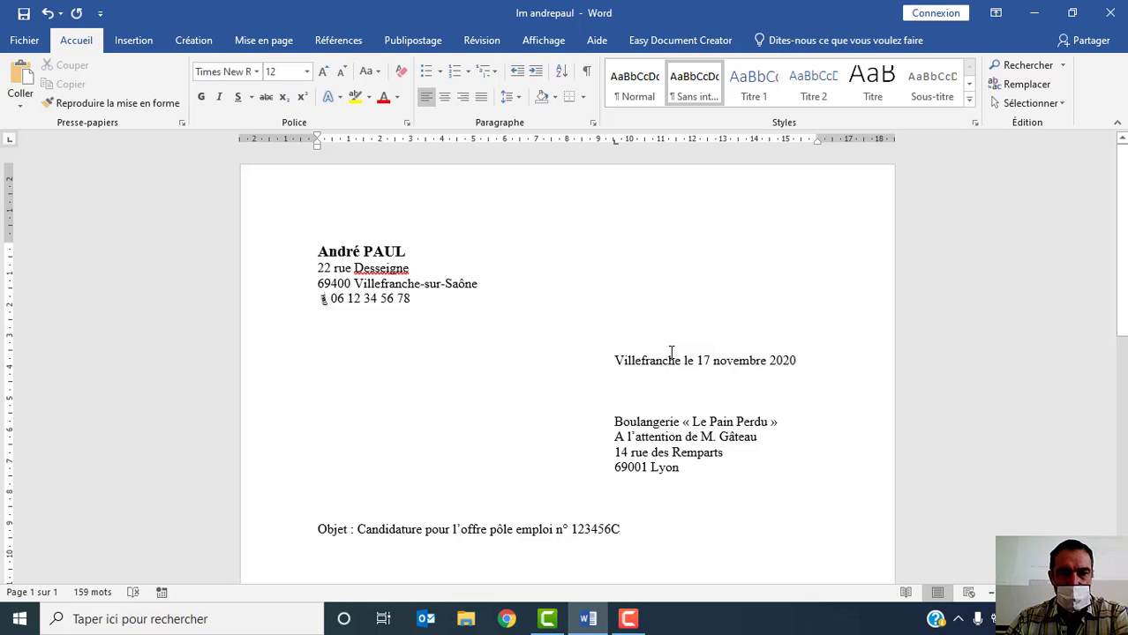
pyautogui.scroll(-7, 671, 353)
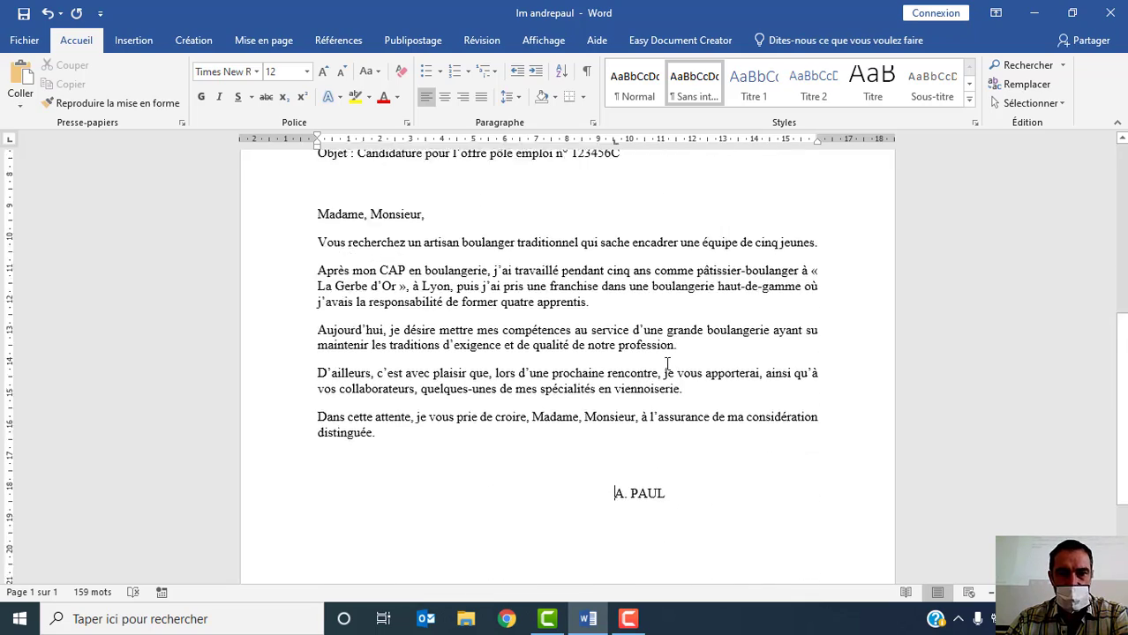
pyautogui.scroll(7, 667, 365)
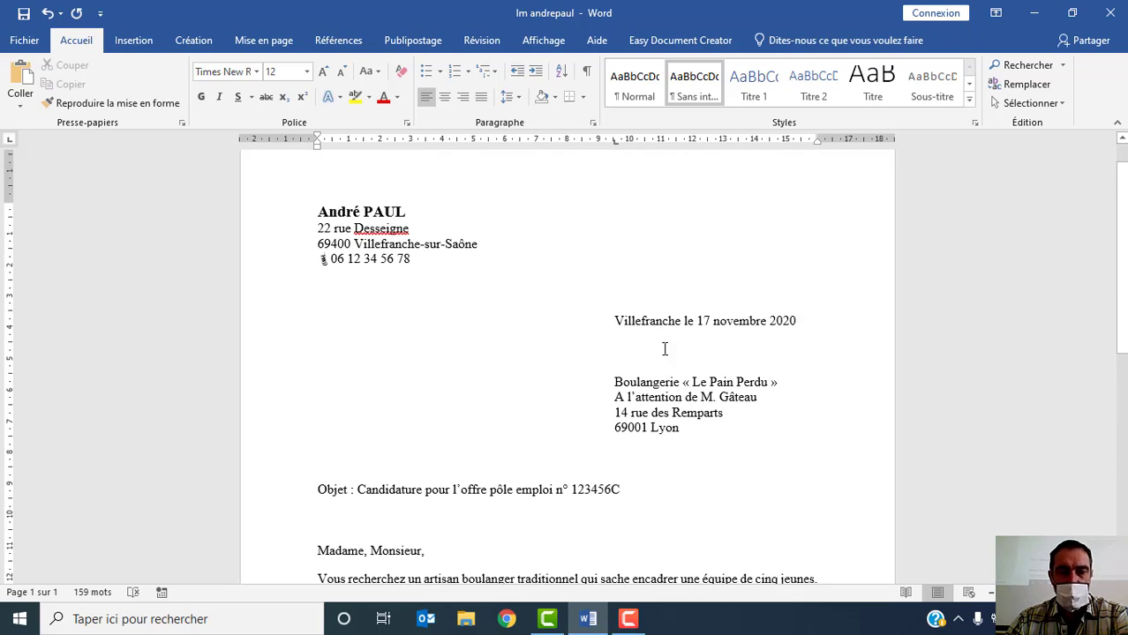
pyautogui.scroll(-5, 665, 350)
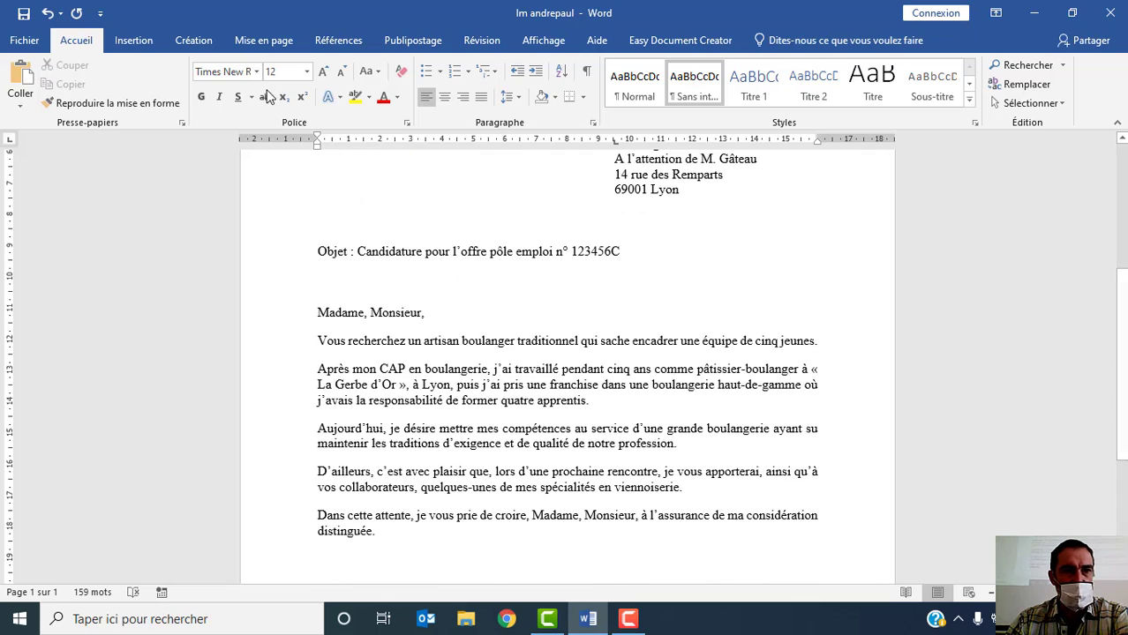
pyautogui.scroll(3, 177, 189)
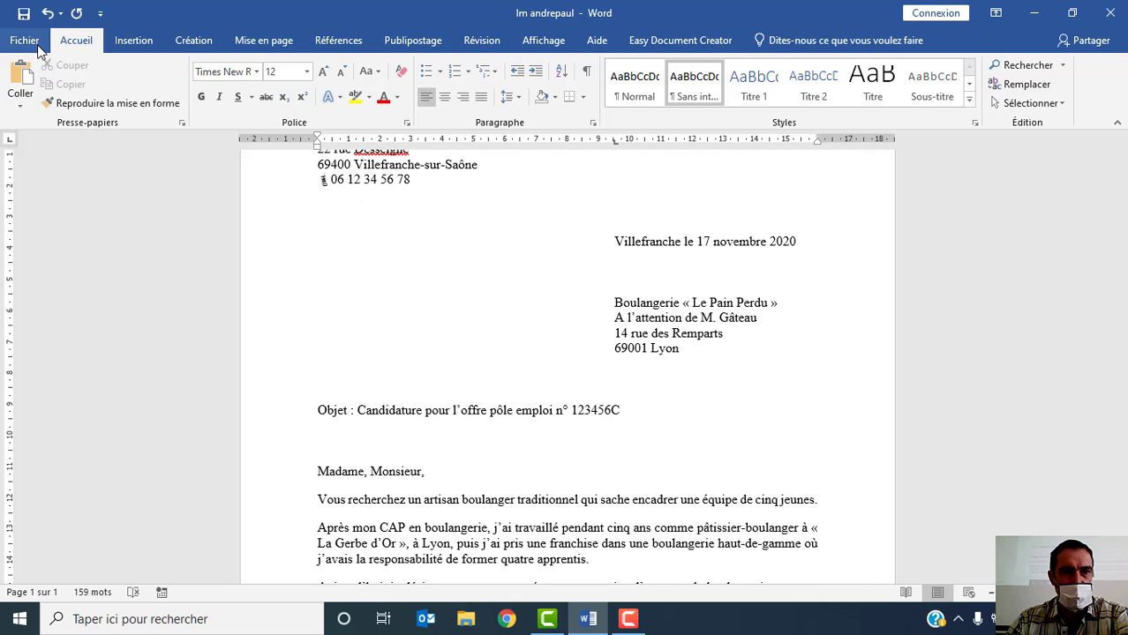
# - Save the finished letter under its current file name
pyautogui.click(27, 42)
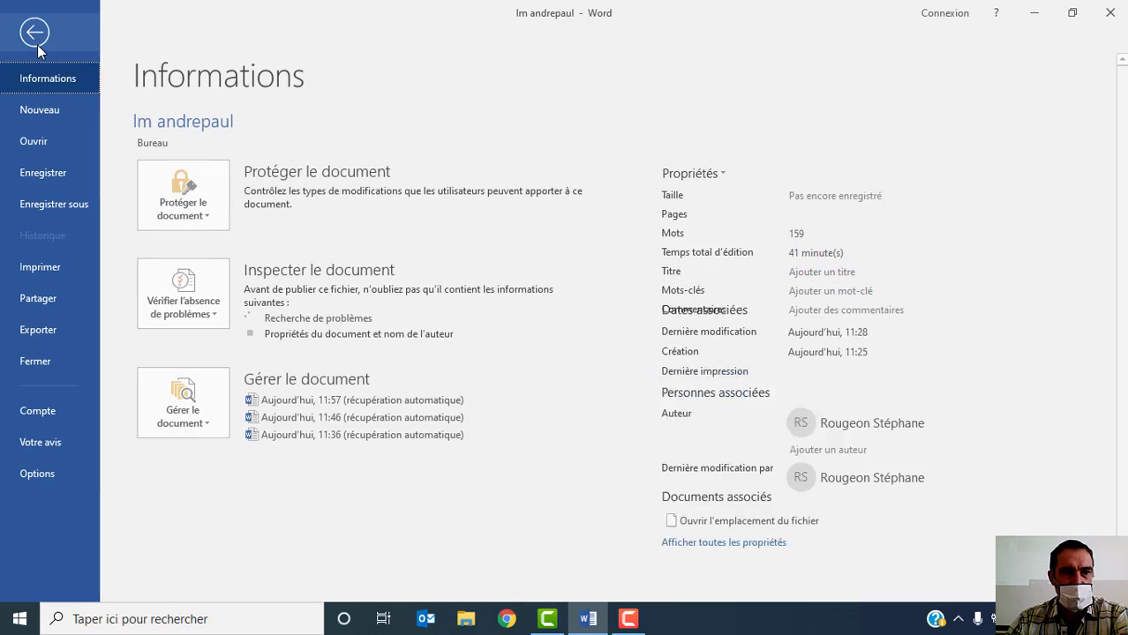
pyautogui.click(39, 172)
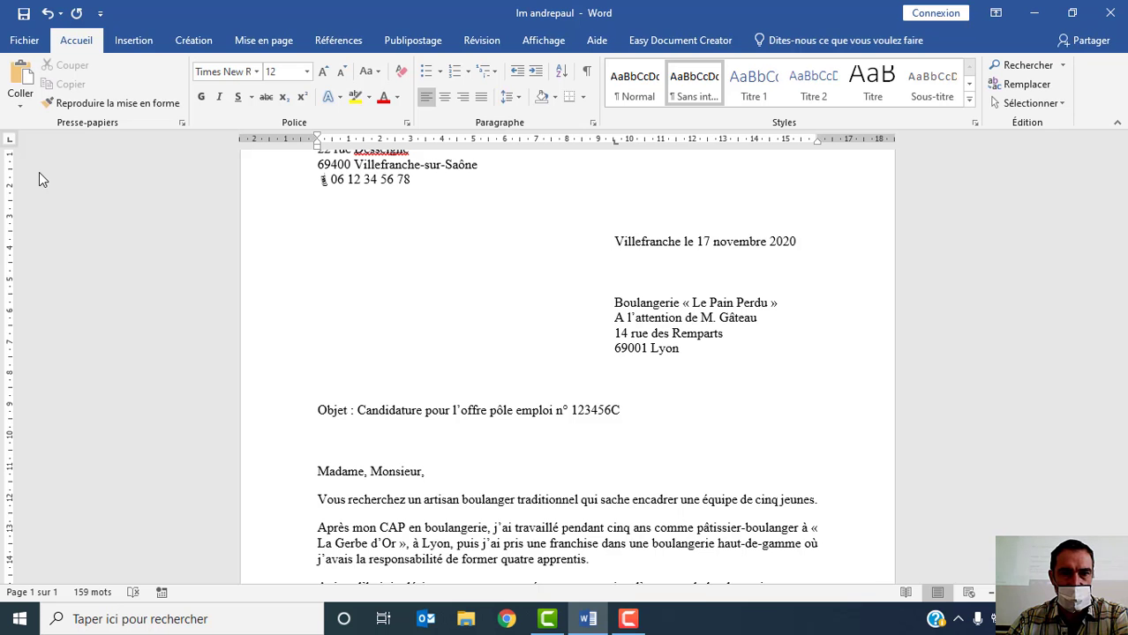